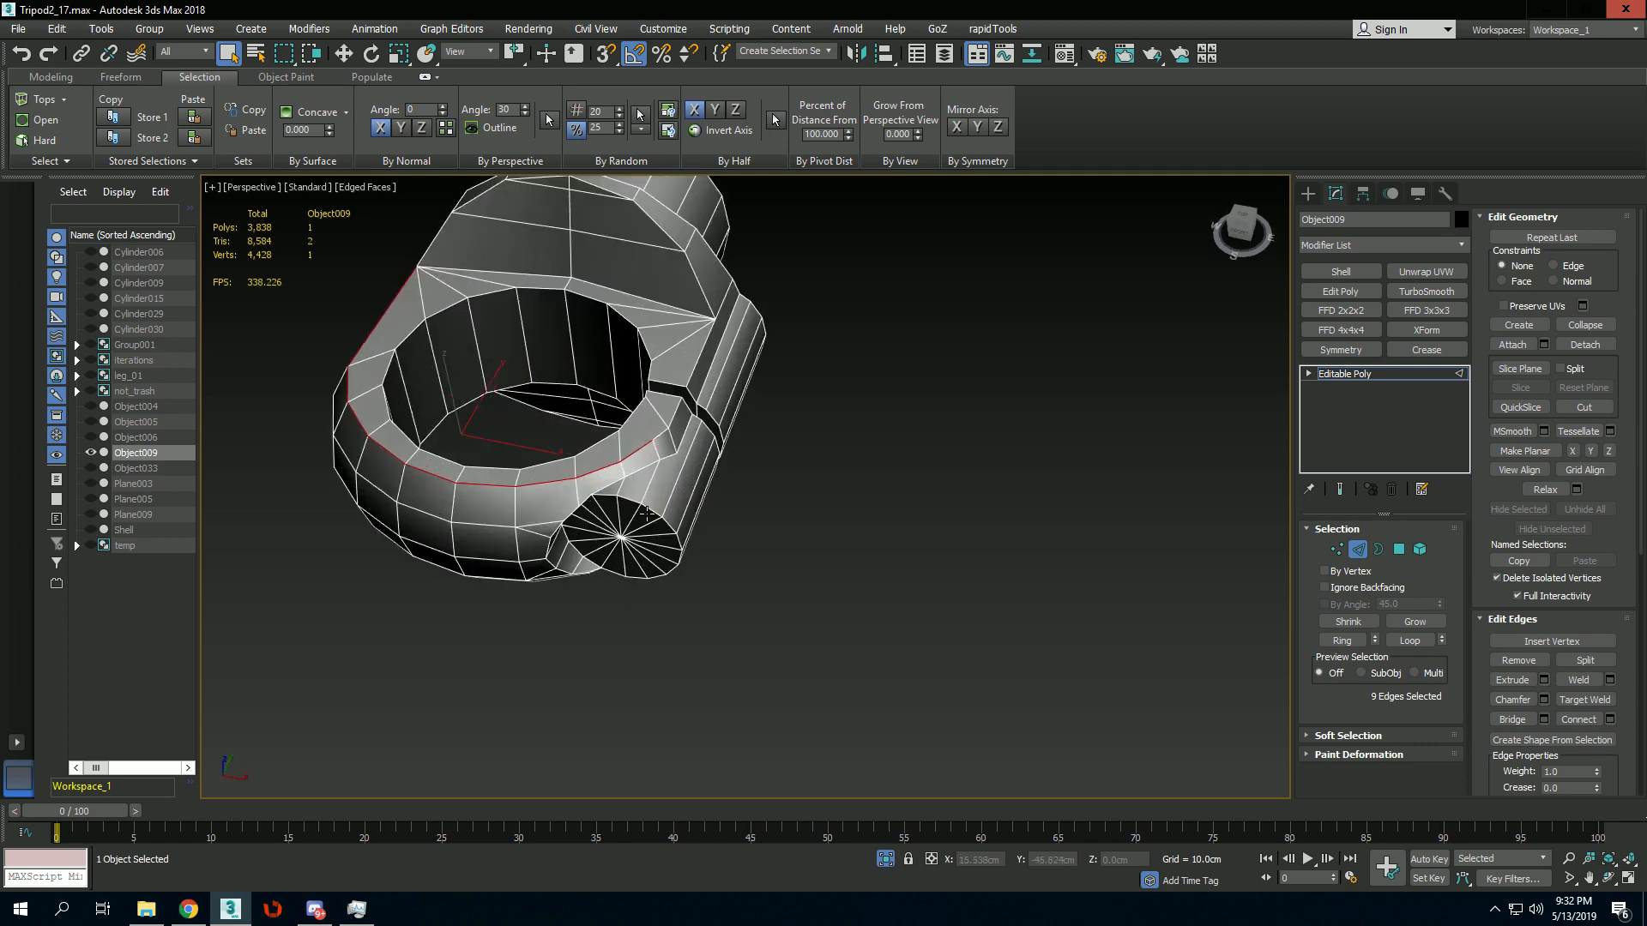
Select all hard edges of the clamp mesh and examine them around the ring and the boss.
key("1")
key("1")
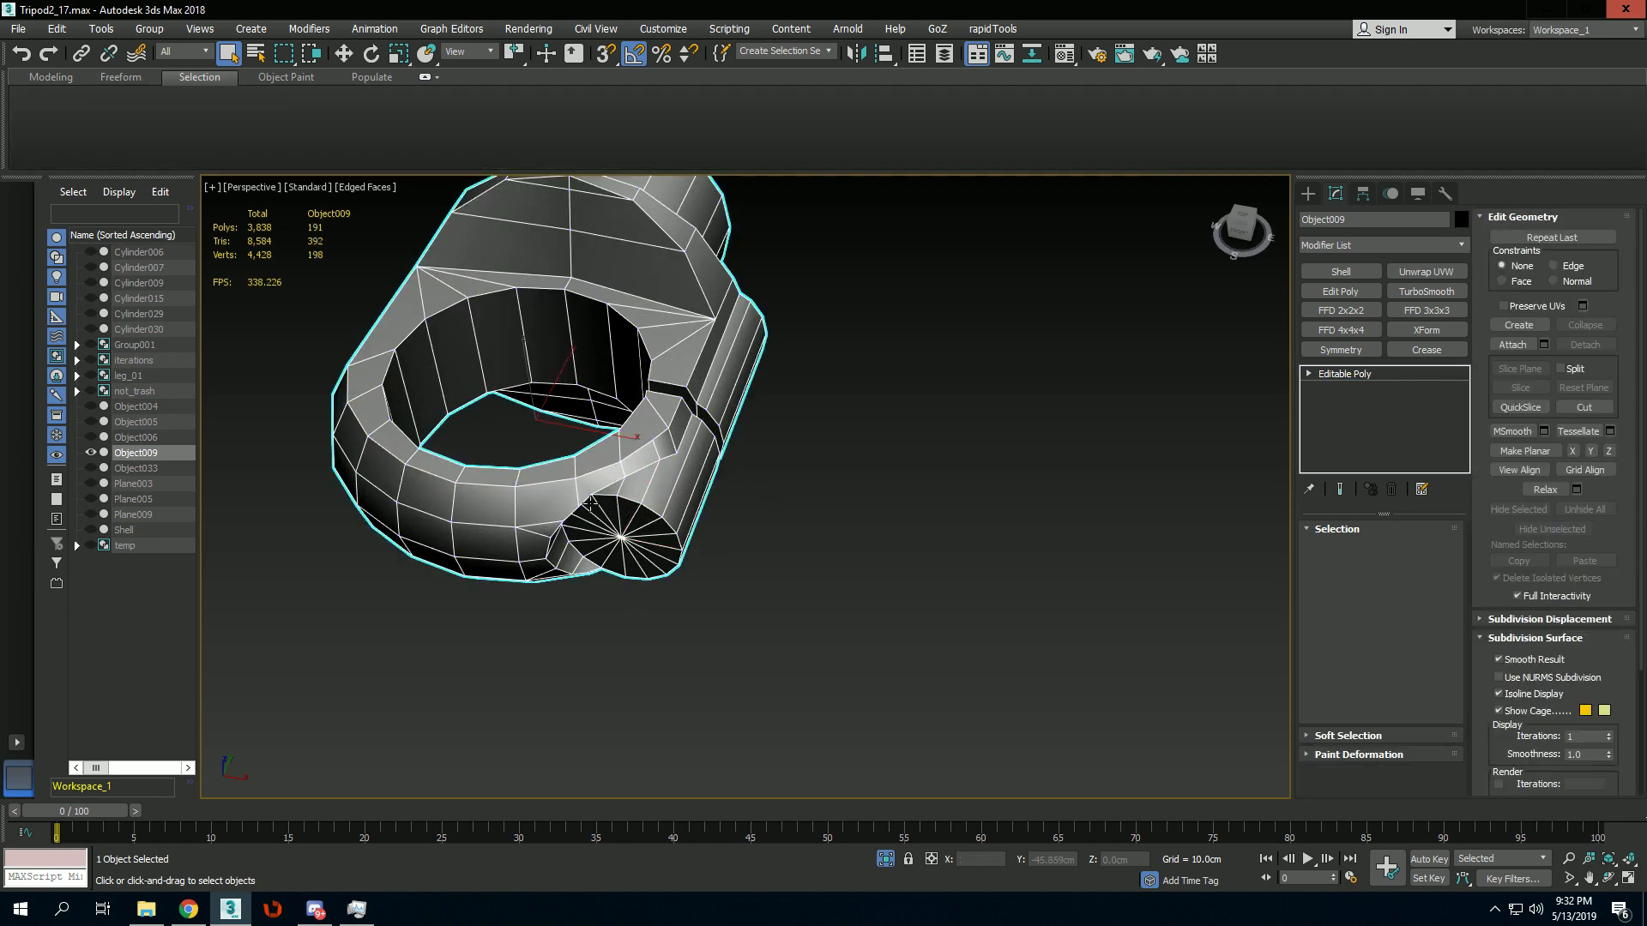
middle_click_drag(613, 509, 495, 463, "alt")
key("2")
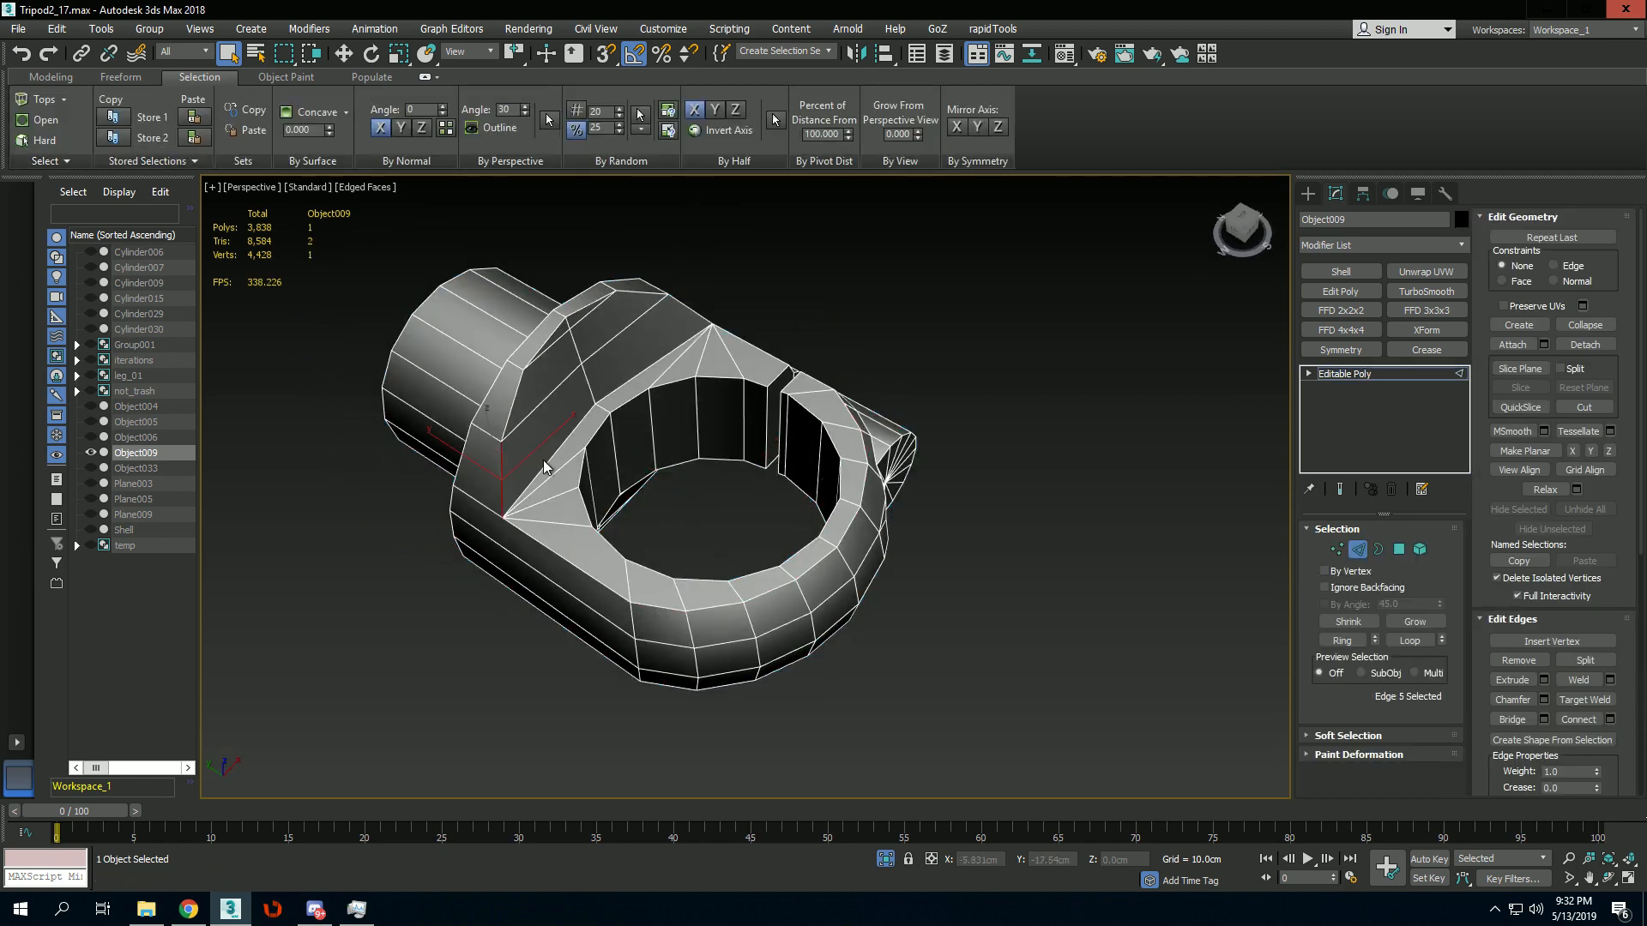
left_click(38, 119)
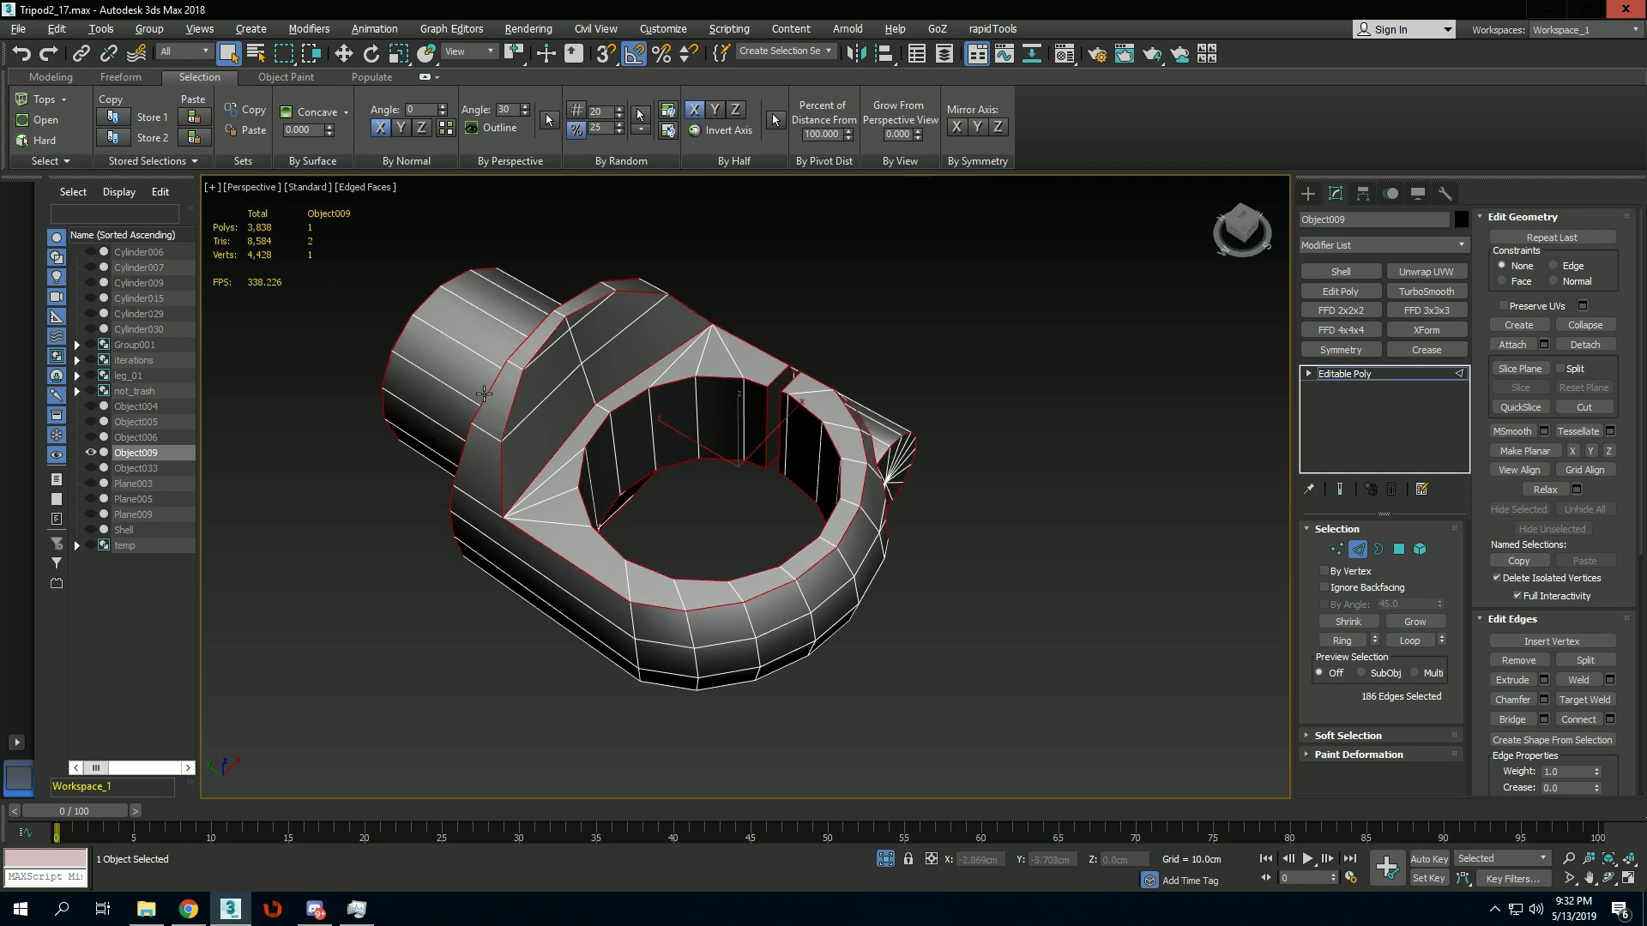
middle_click_drag(402, 334, 764, 444, "alt")
scroll(567, 386, "up", 3)
scroll(713, 468, "up", 3)
scroll(643, 446, "down", 4)
scroll(772, 463, "up", 3)
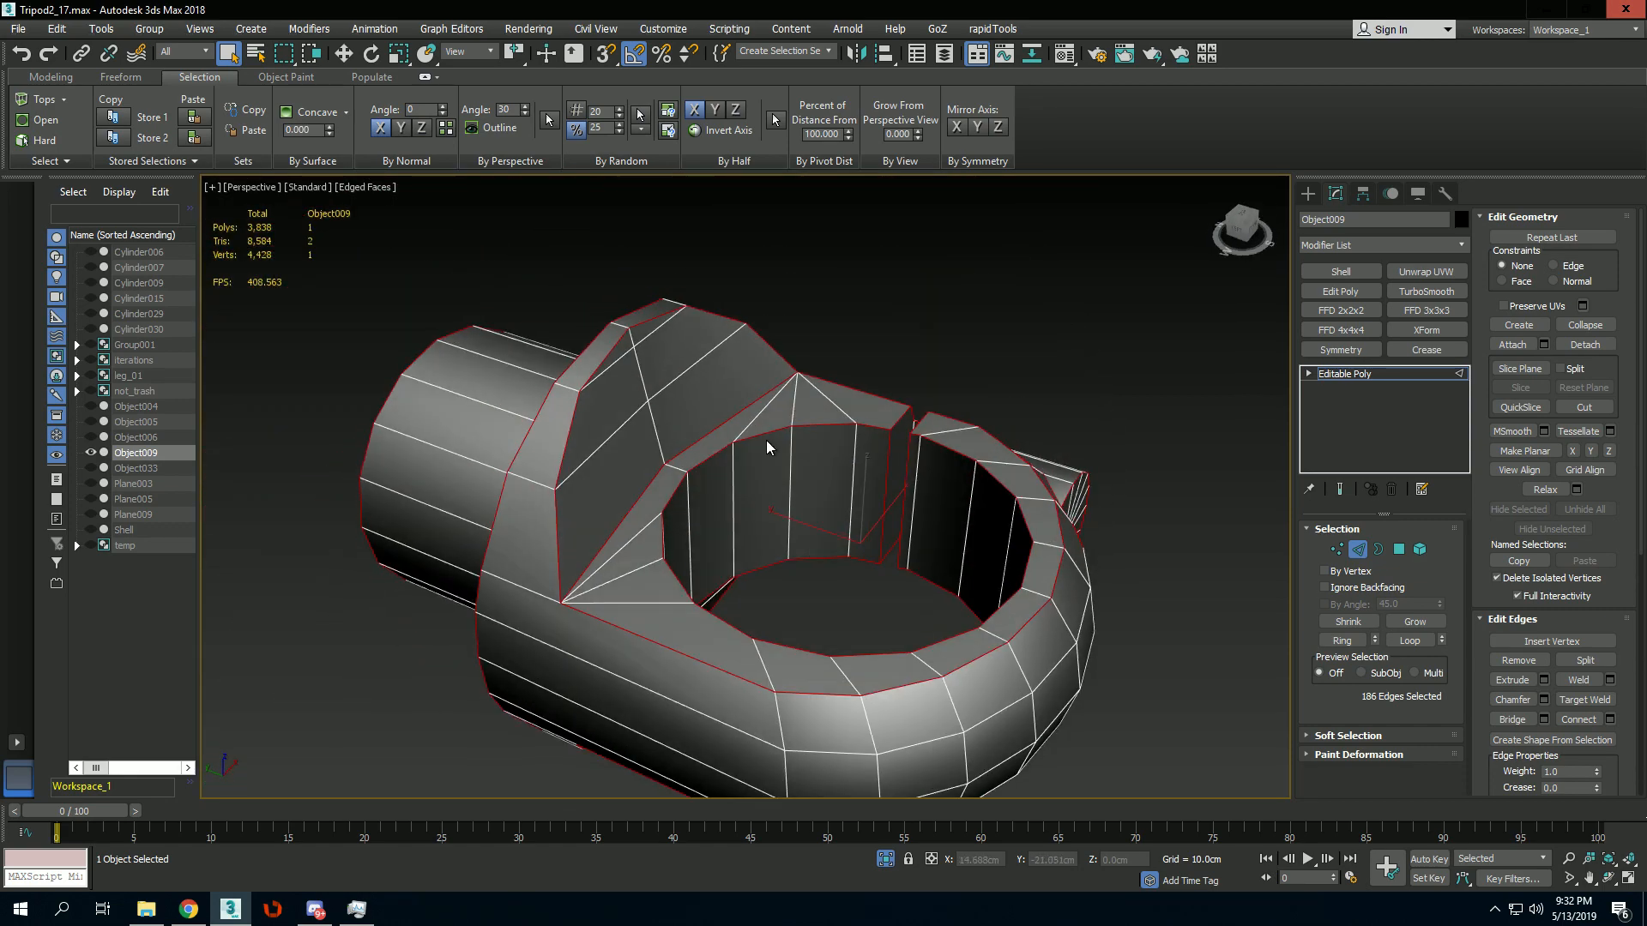
Return to edge level and select the edge loop around the hole's upper rim.
key("1")
key("1")
key("1")
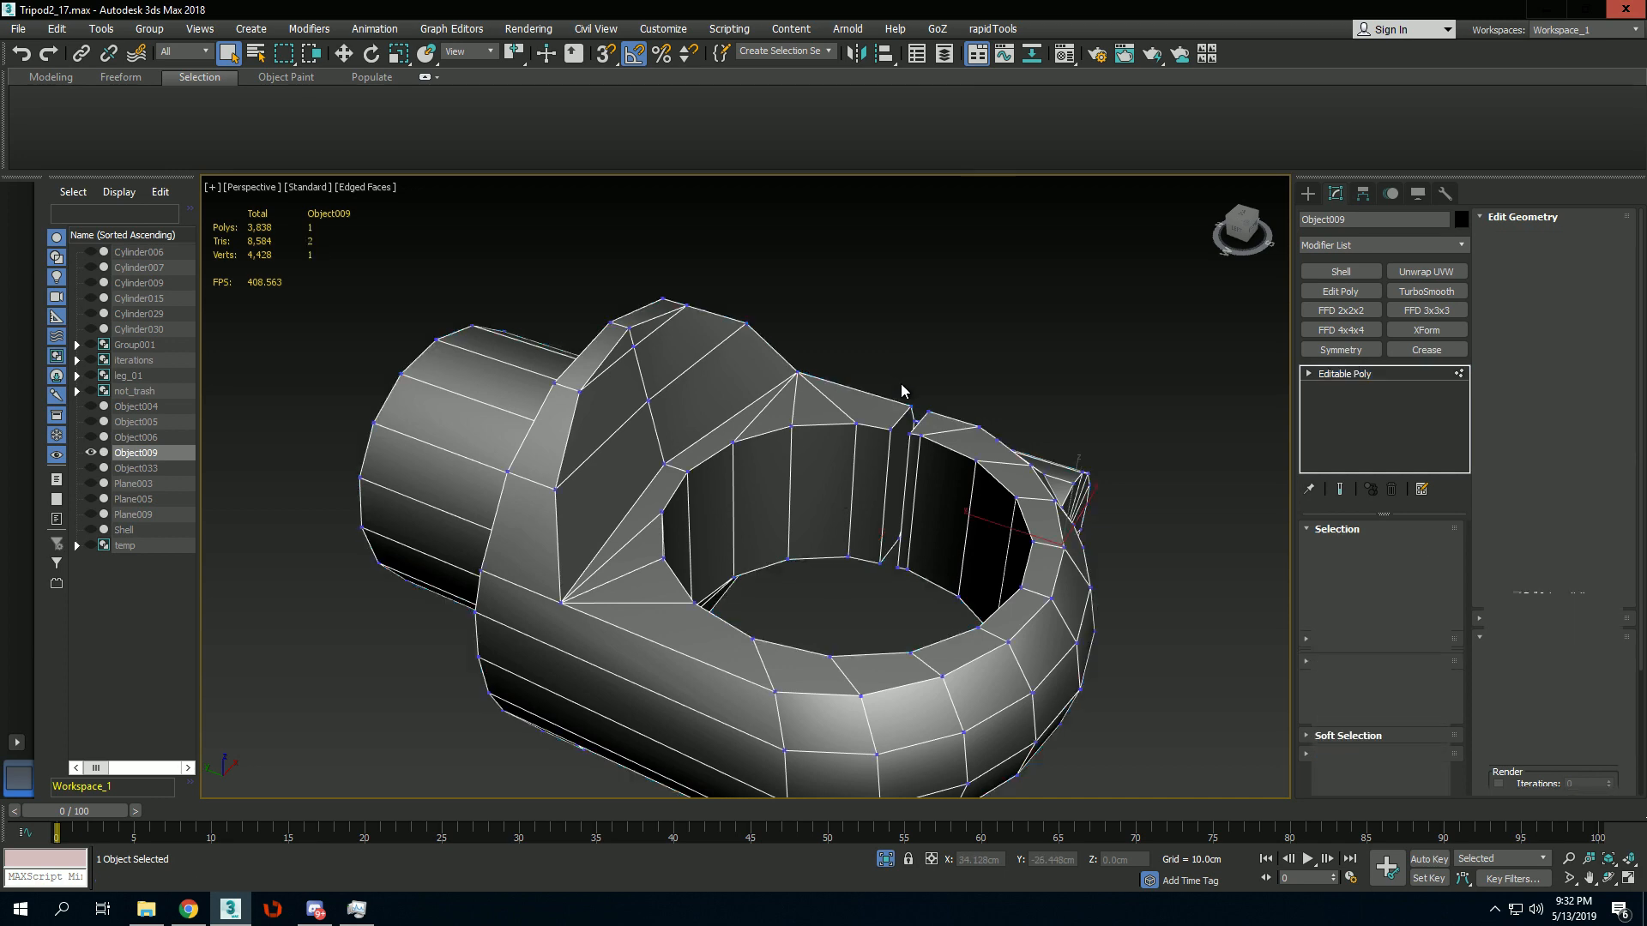
key("2")
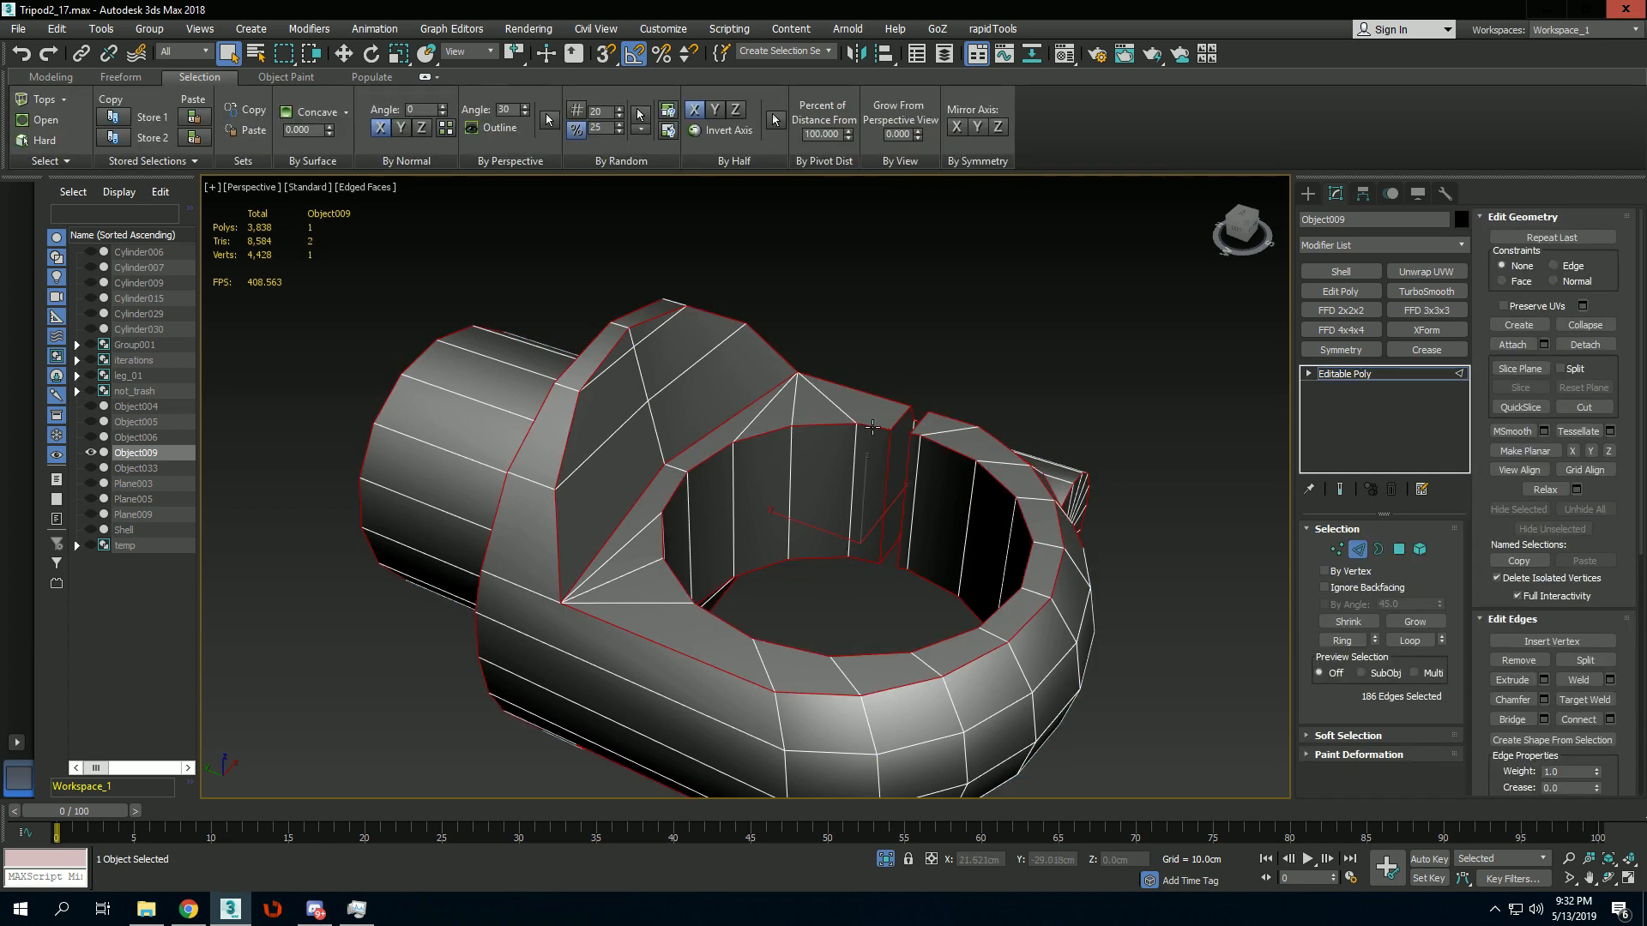
middle_click_drag(872, 427, 895, 418, "alt")
double_click(822, 403)
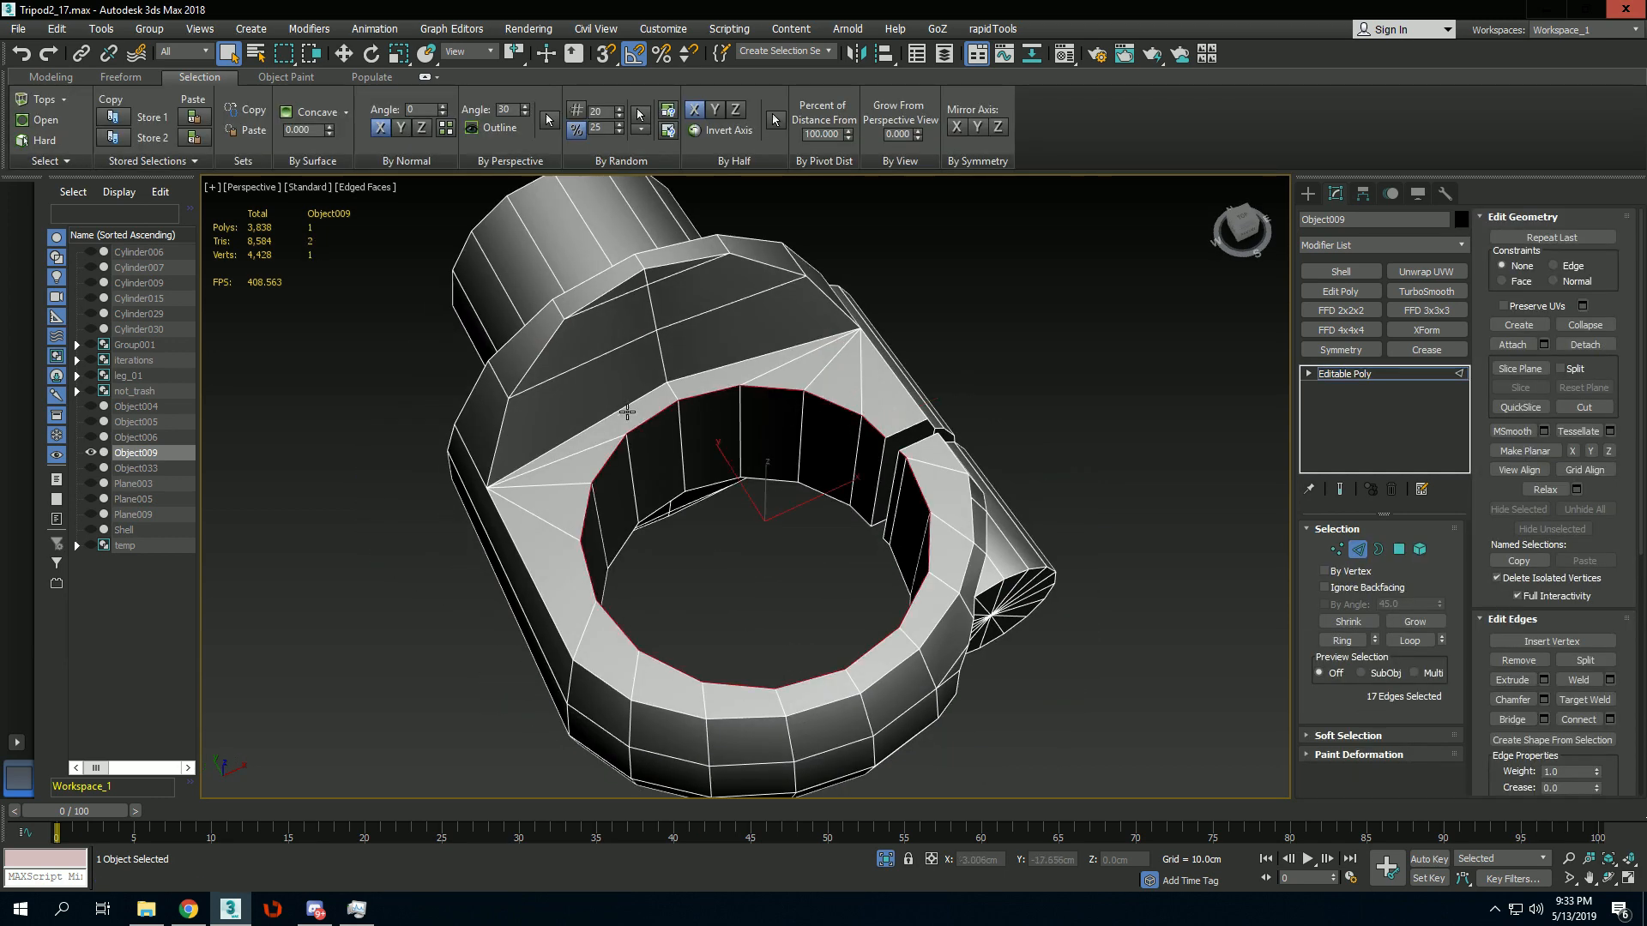
Leave edge editing and select the whole clamp object.
middle_click_drag(914, 541, 981, 383, "alt")
key("2")
left_click(986, 331)
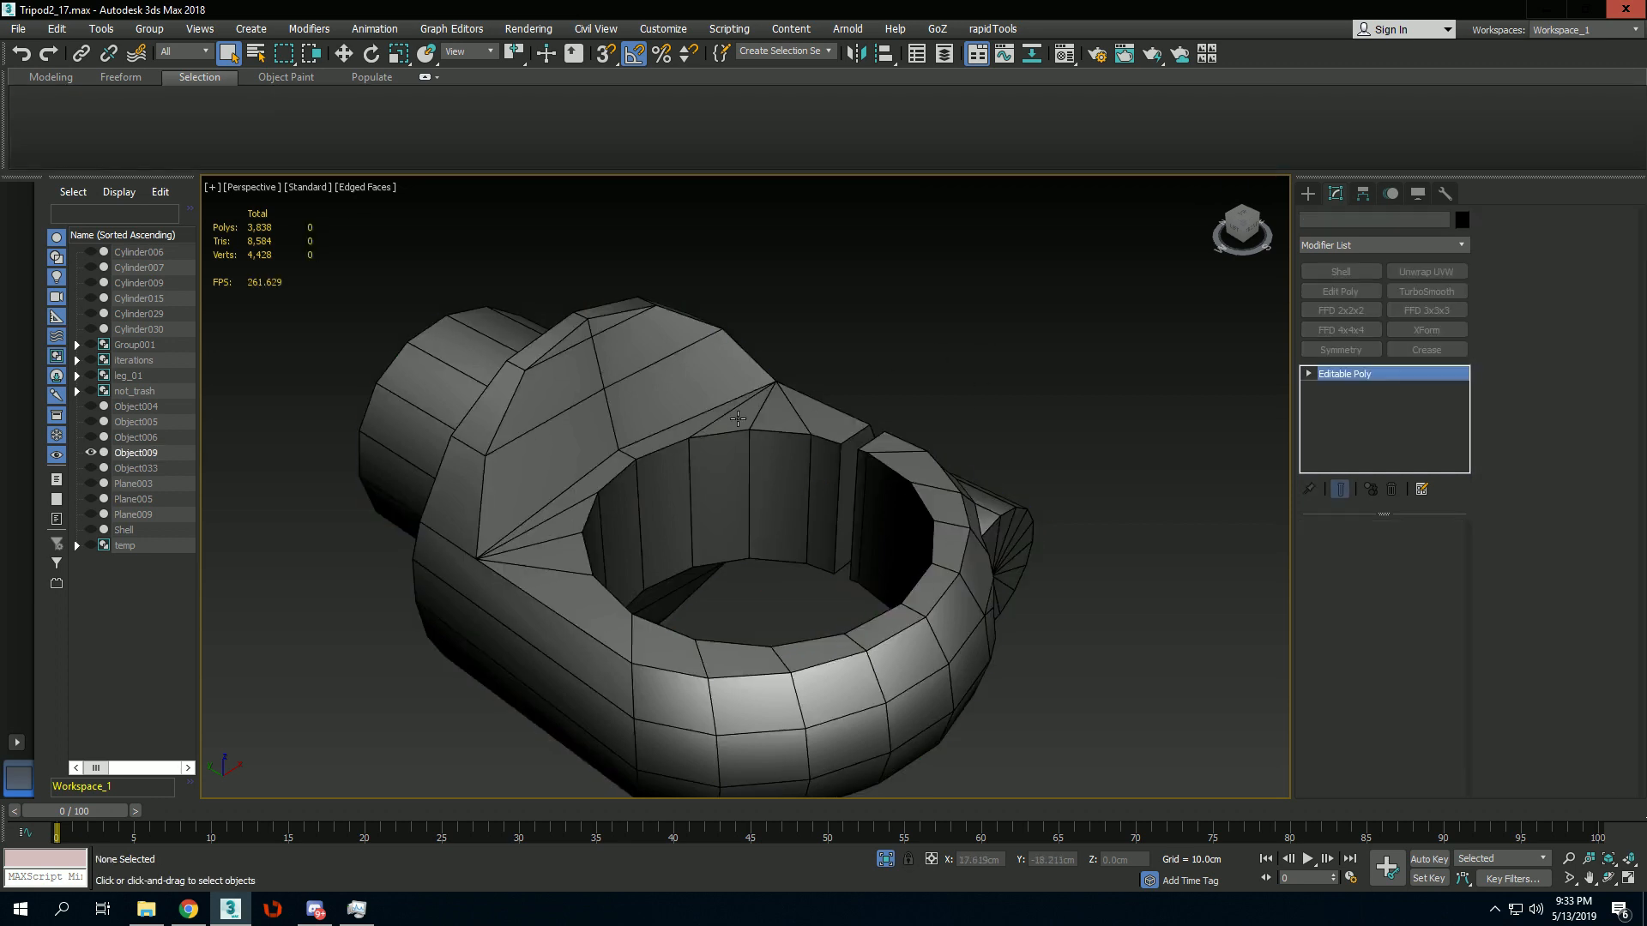
left_click(737, 419)
middle_click_drag(738, 419, 704, 431, "alt")
Try to export the clamp object to the Desktop as an FBX file named test.
left_click(17, 28)
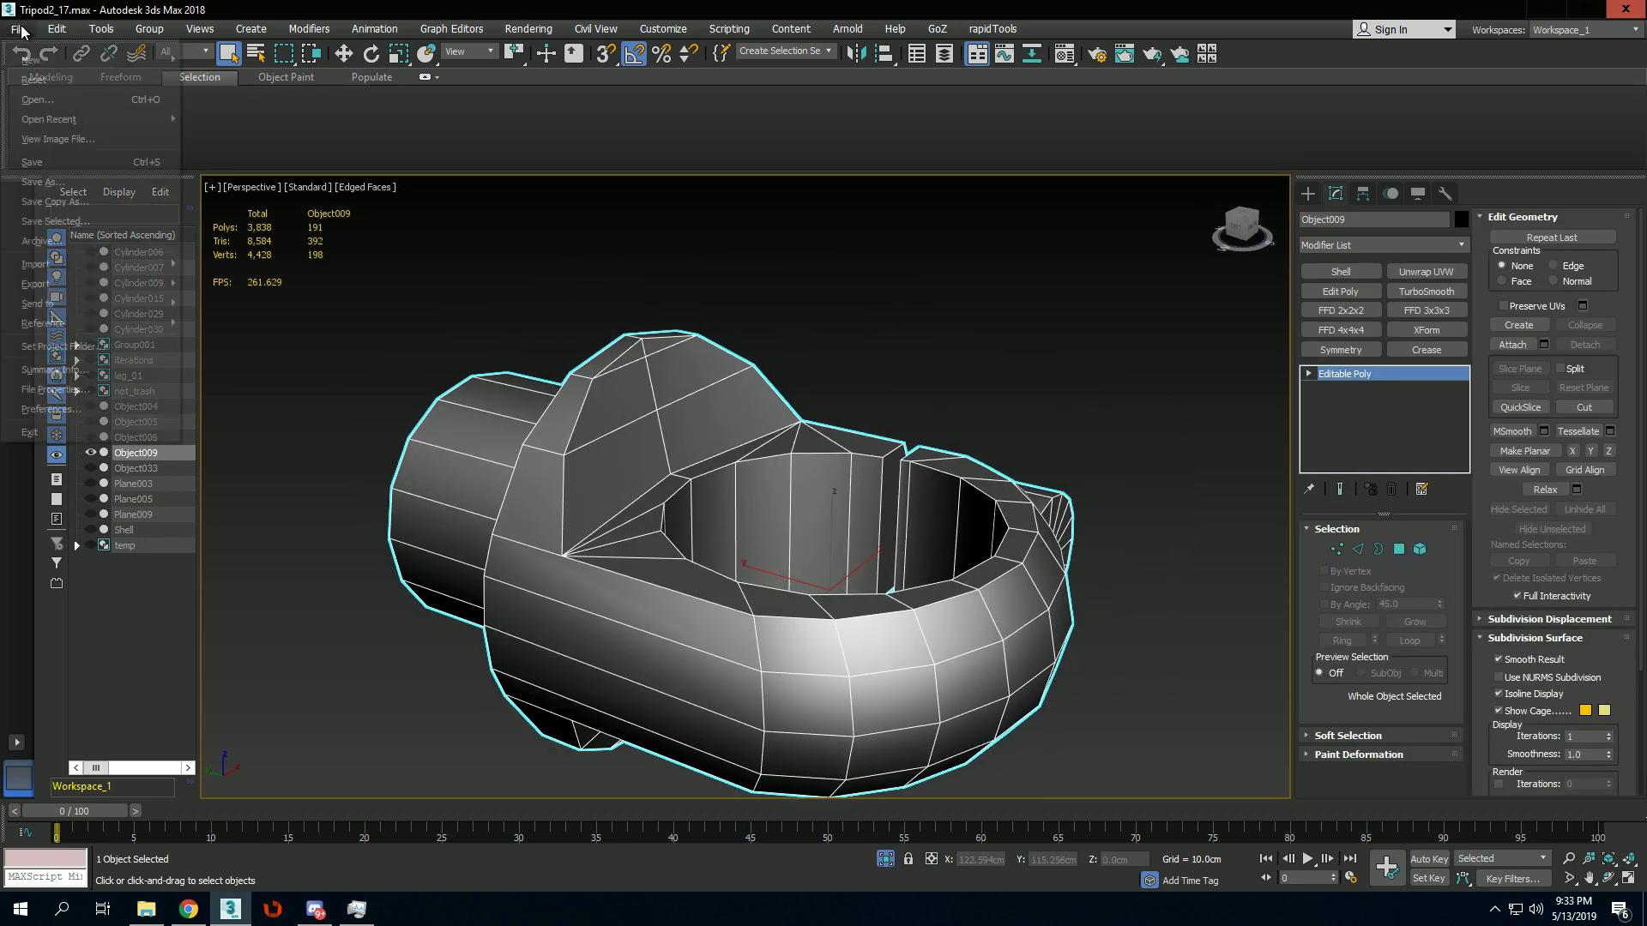
mouse_move(68, 283)
left_click(269, 318)
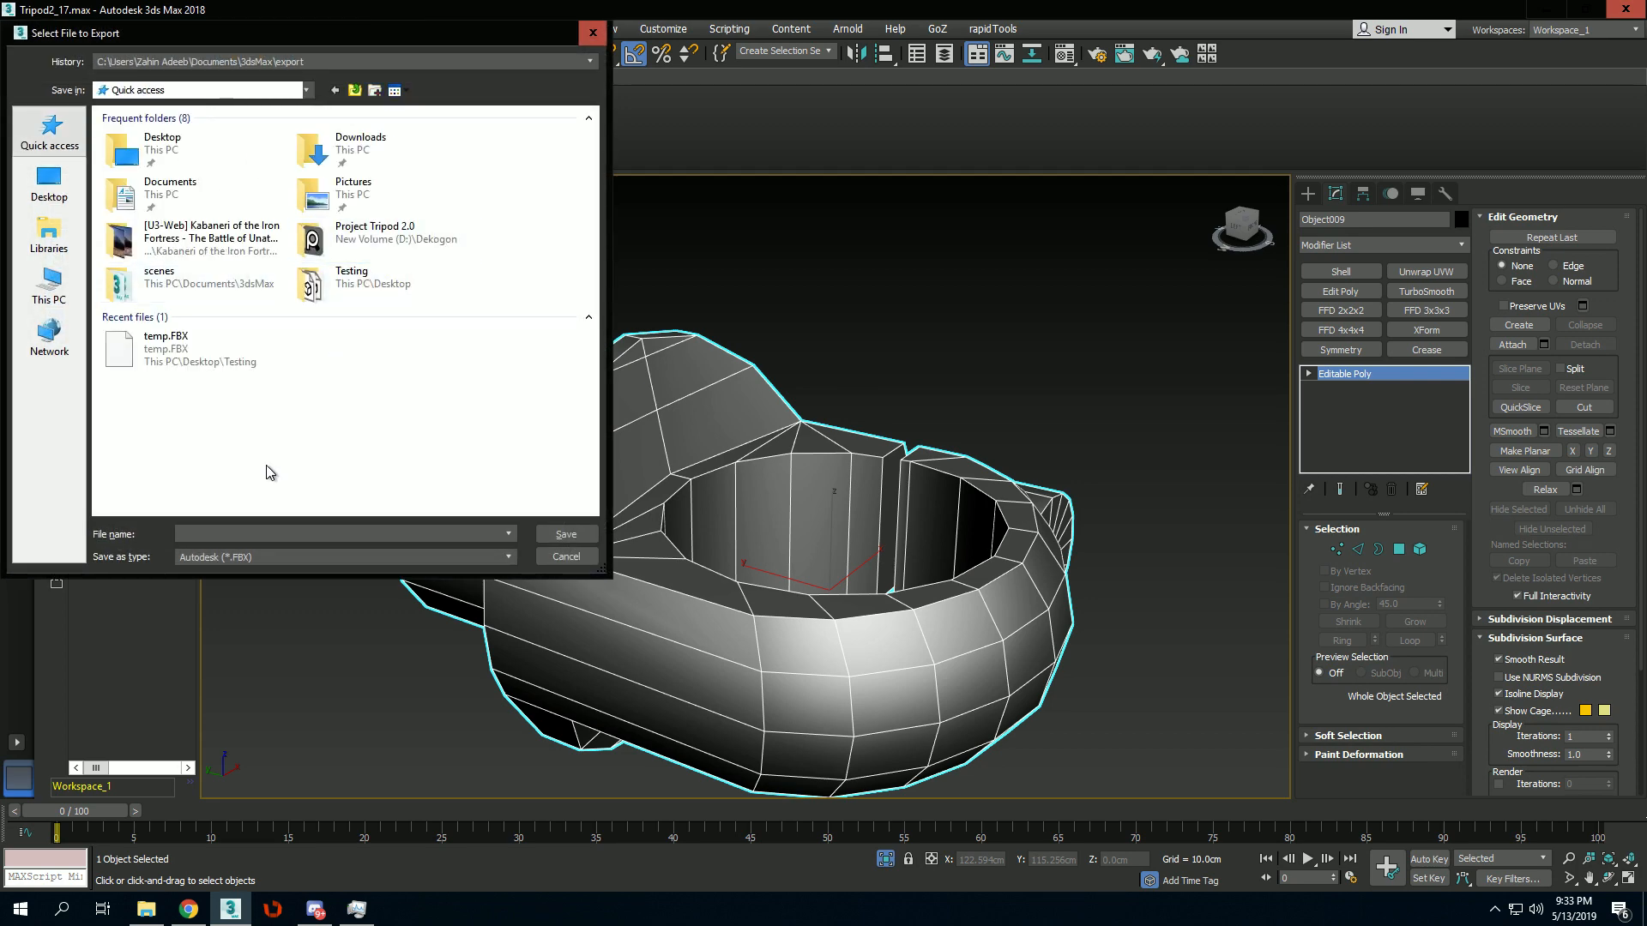
double_click(159, 151)
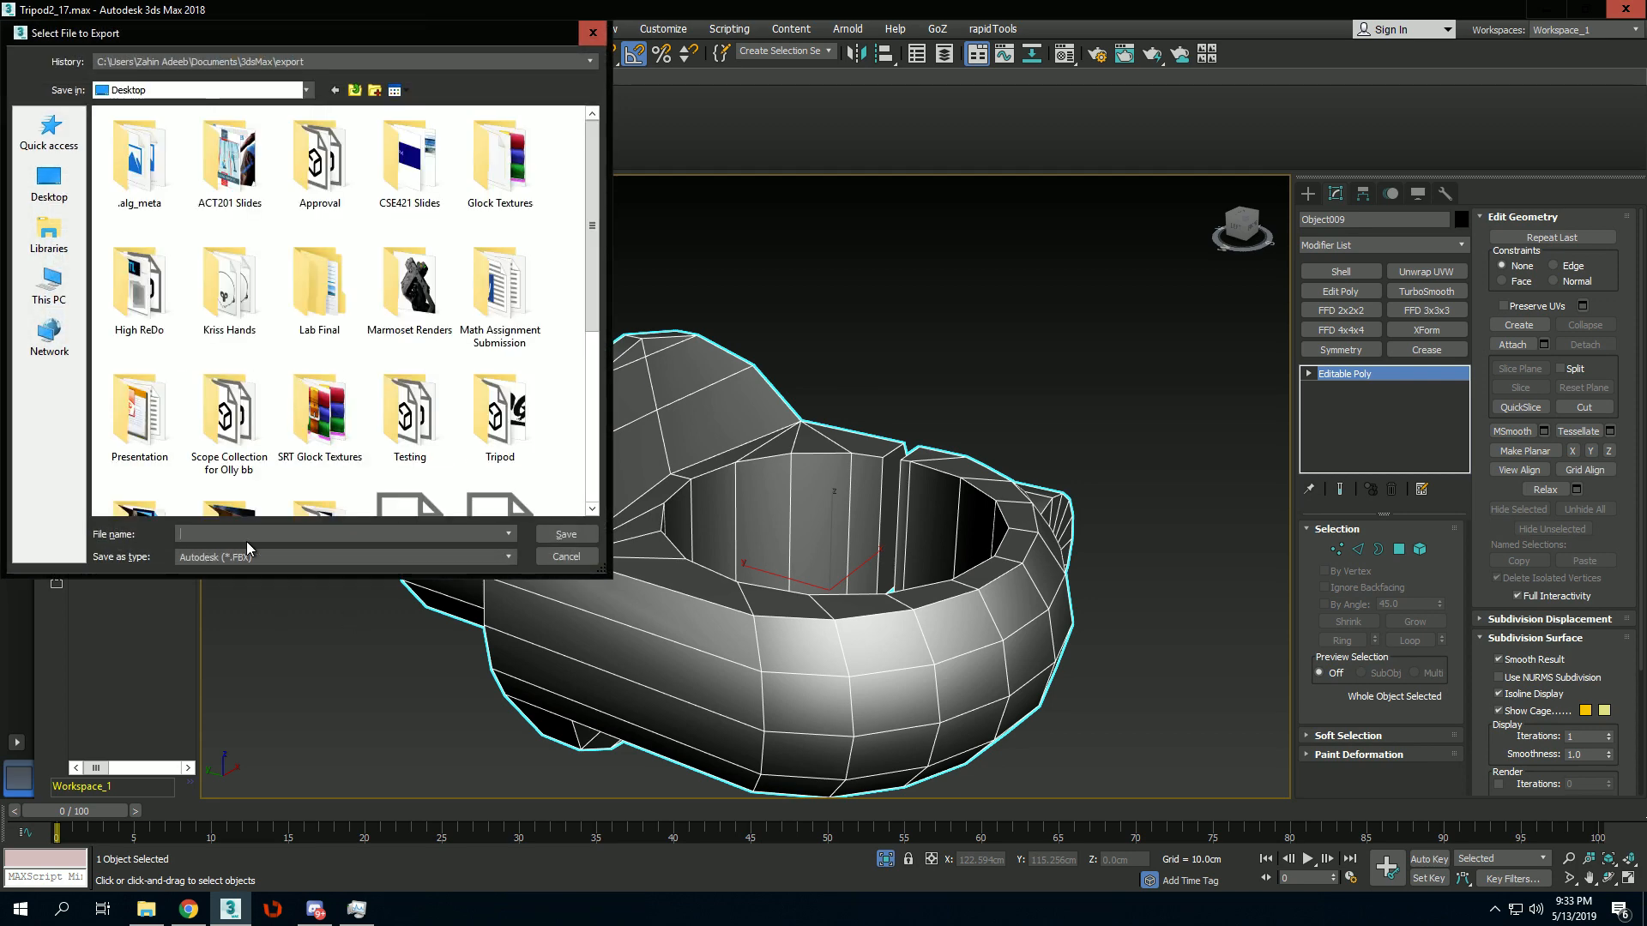
type("test")
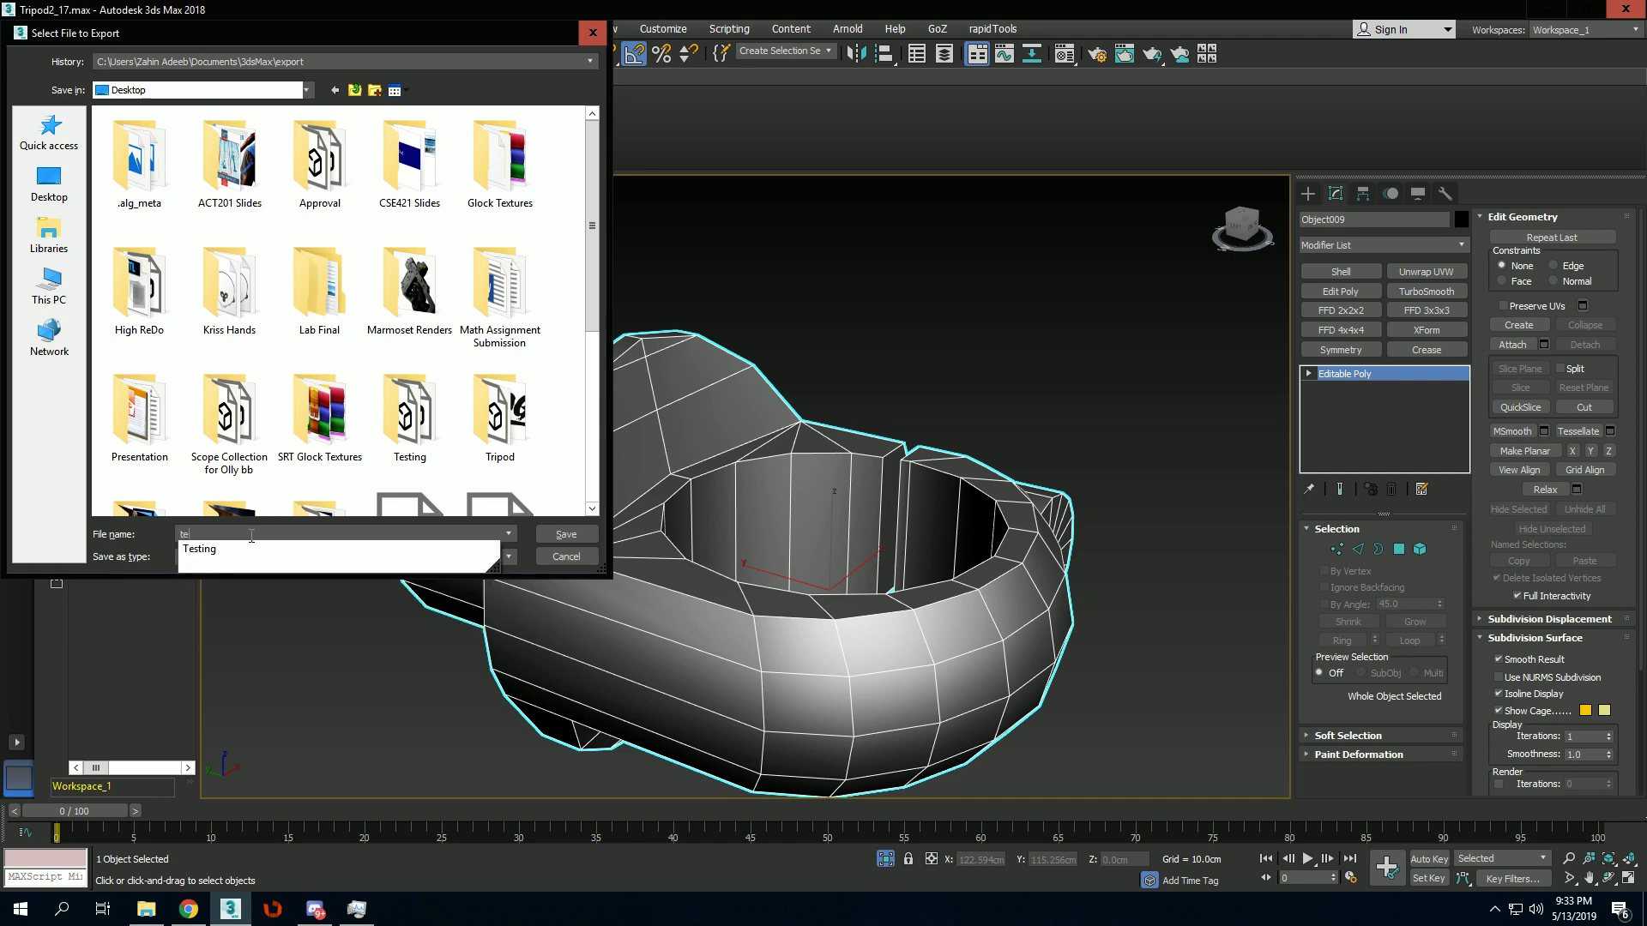
left_click(574, 537)
key("Return")
Start a new export to the Desktop named test, using the gw::OBJ-Exporter (*.OBJ) format.
left_click(18, 28)
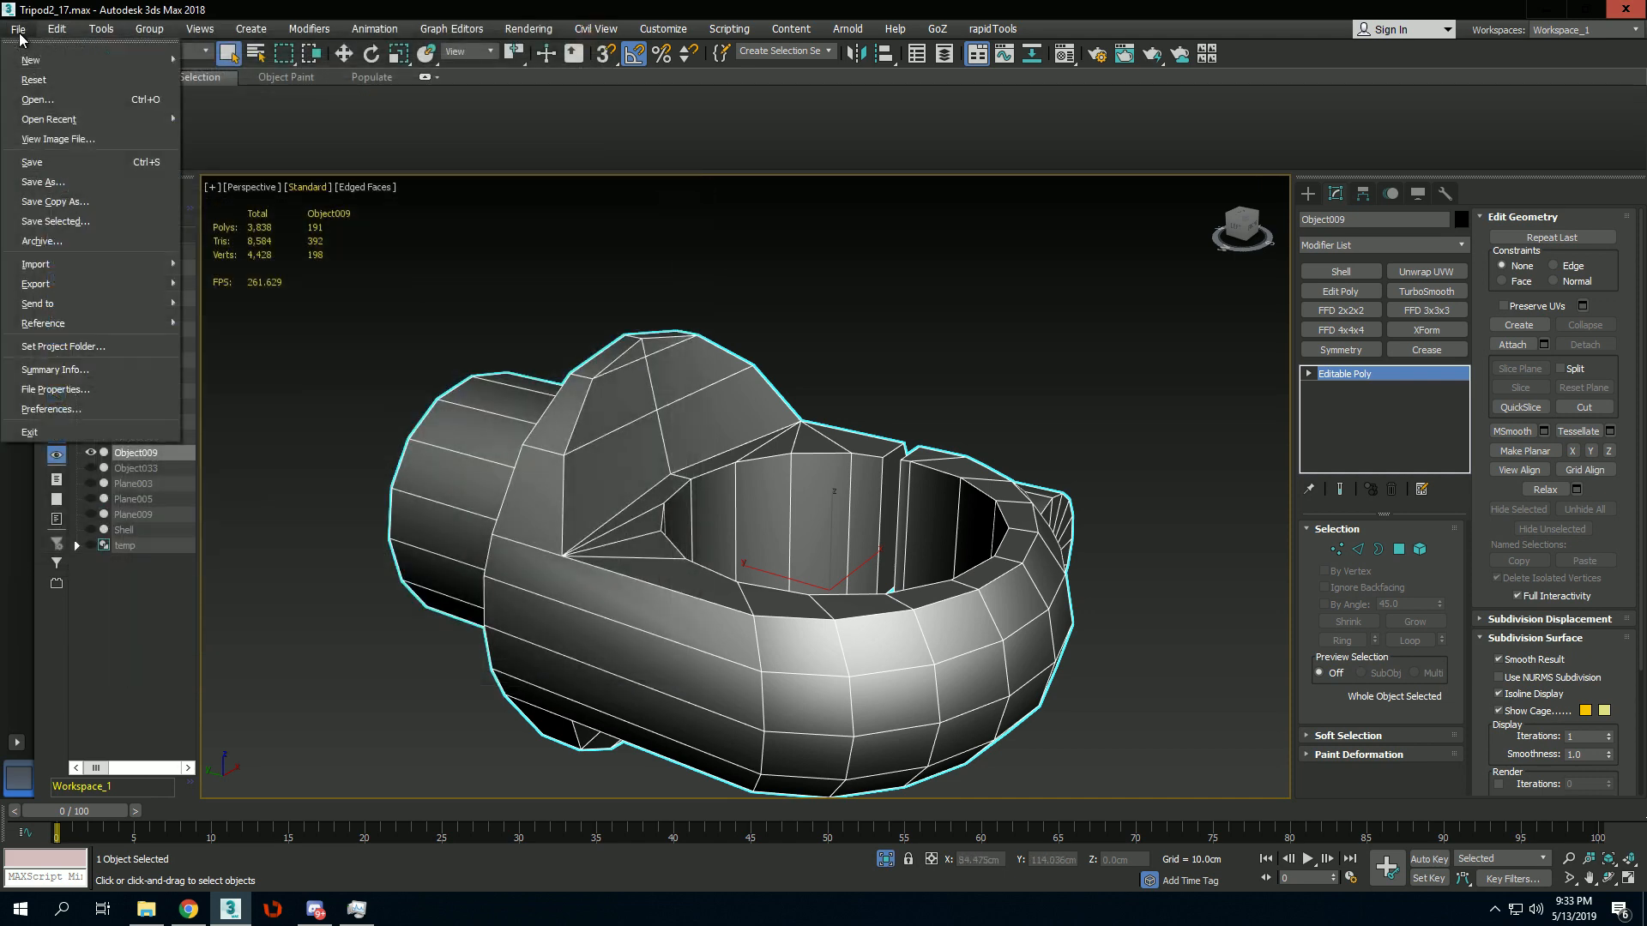
mouse_move(90, 284)
left_click(207, 294)
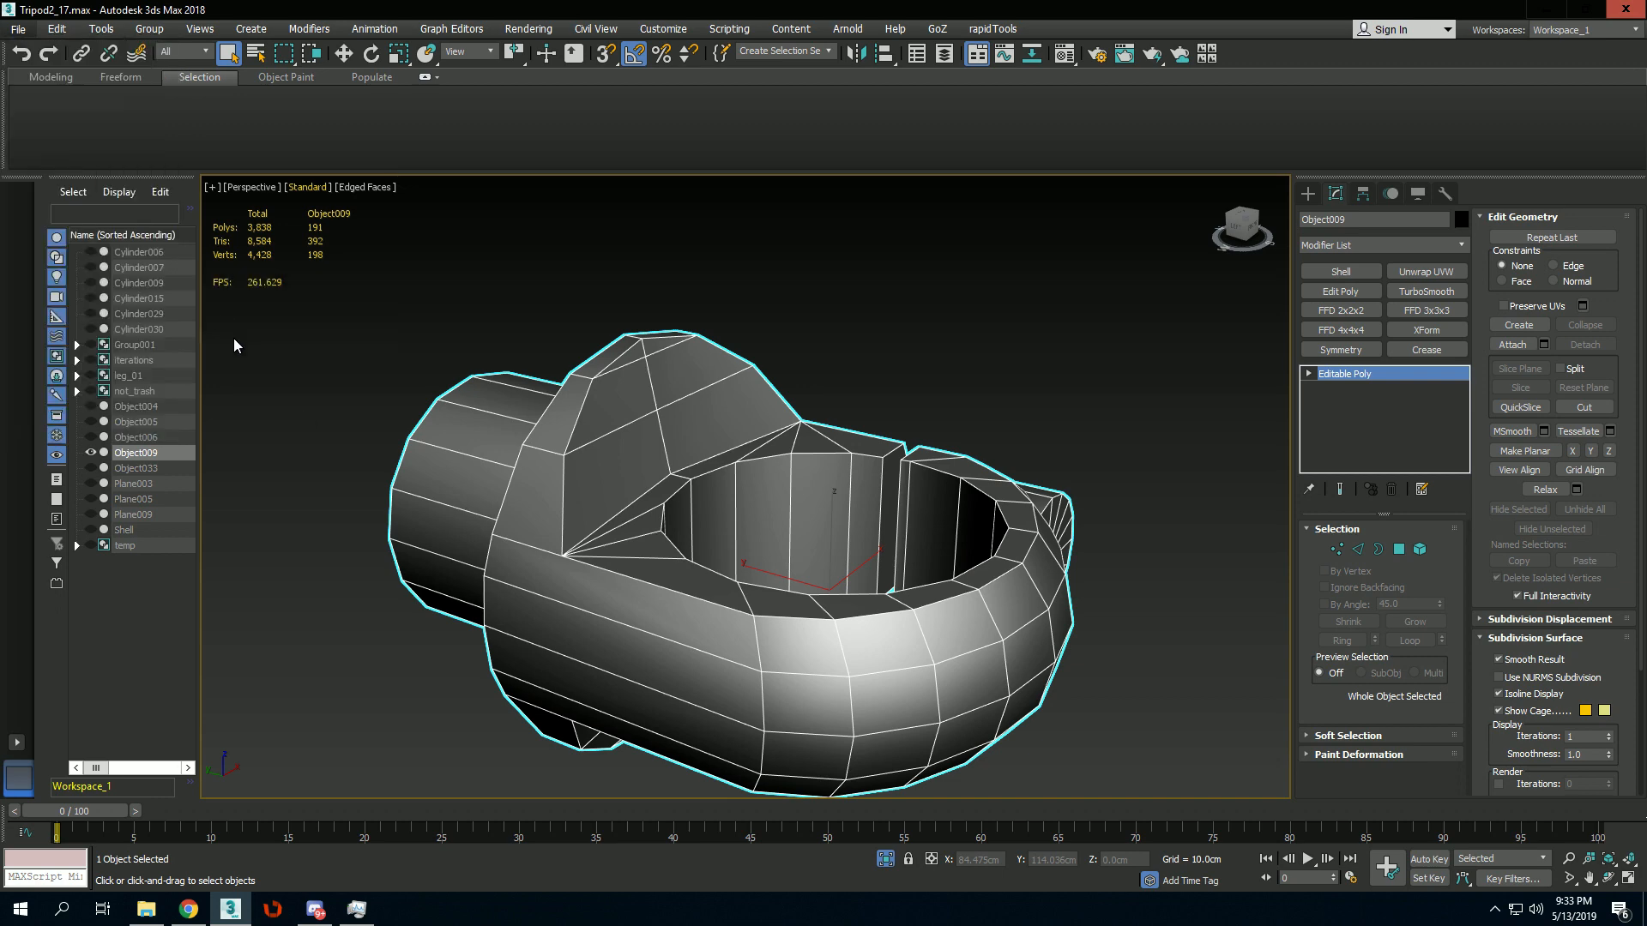
type("test")
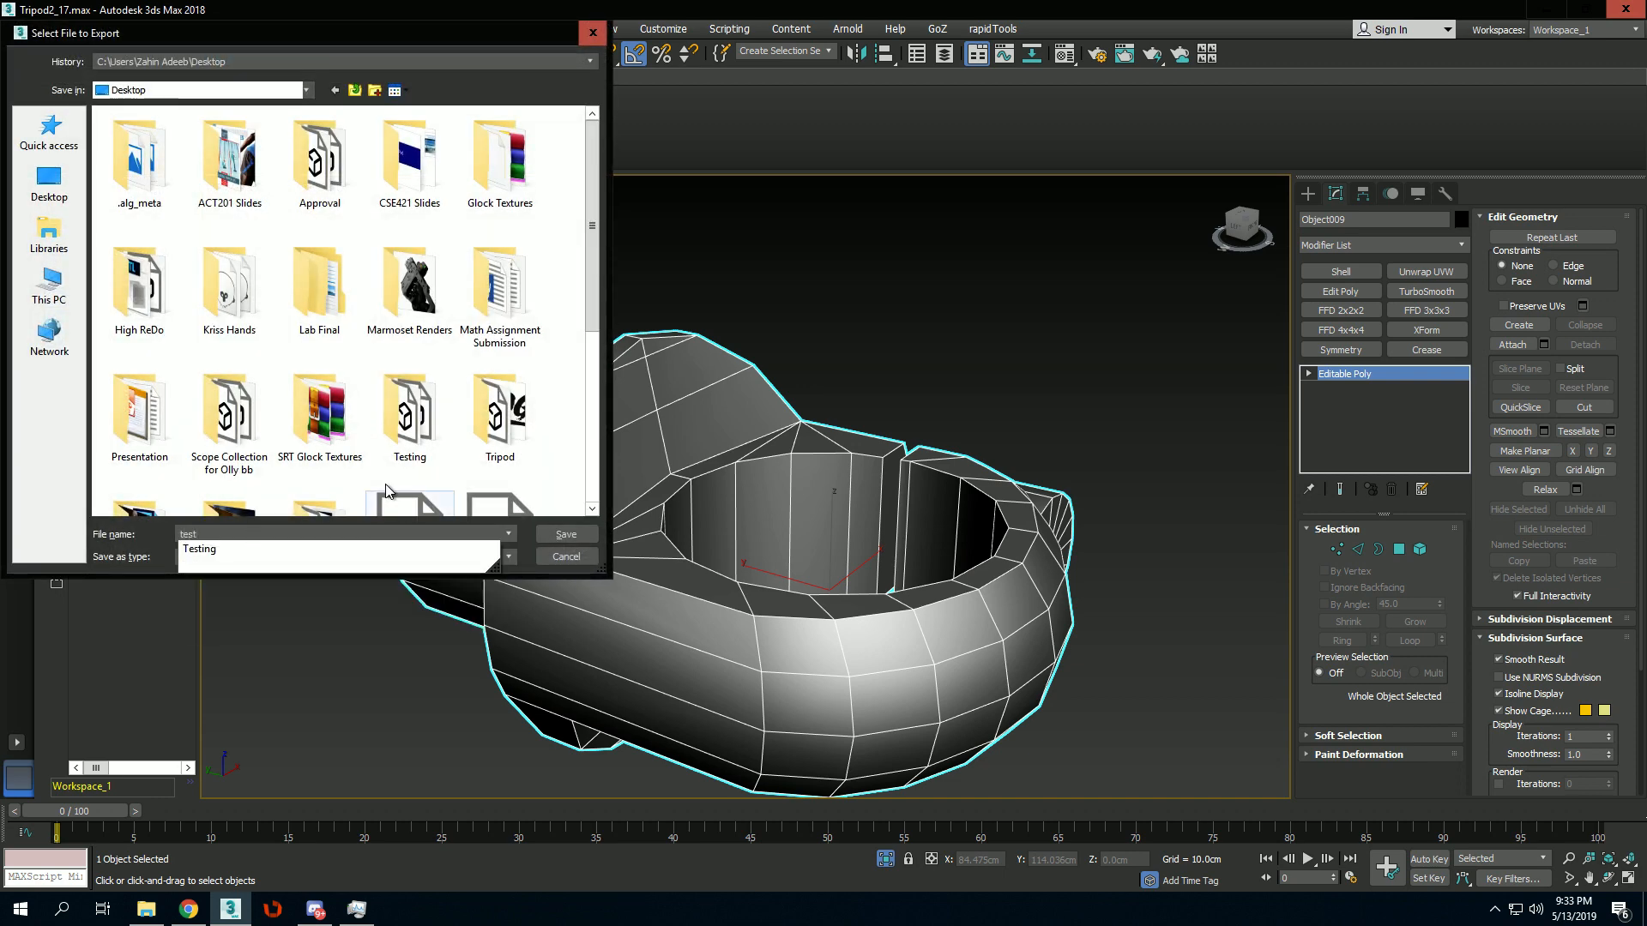
left_click(238, 557)
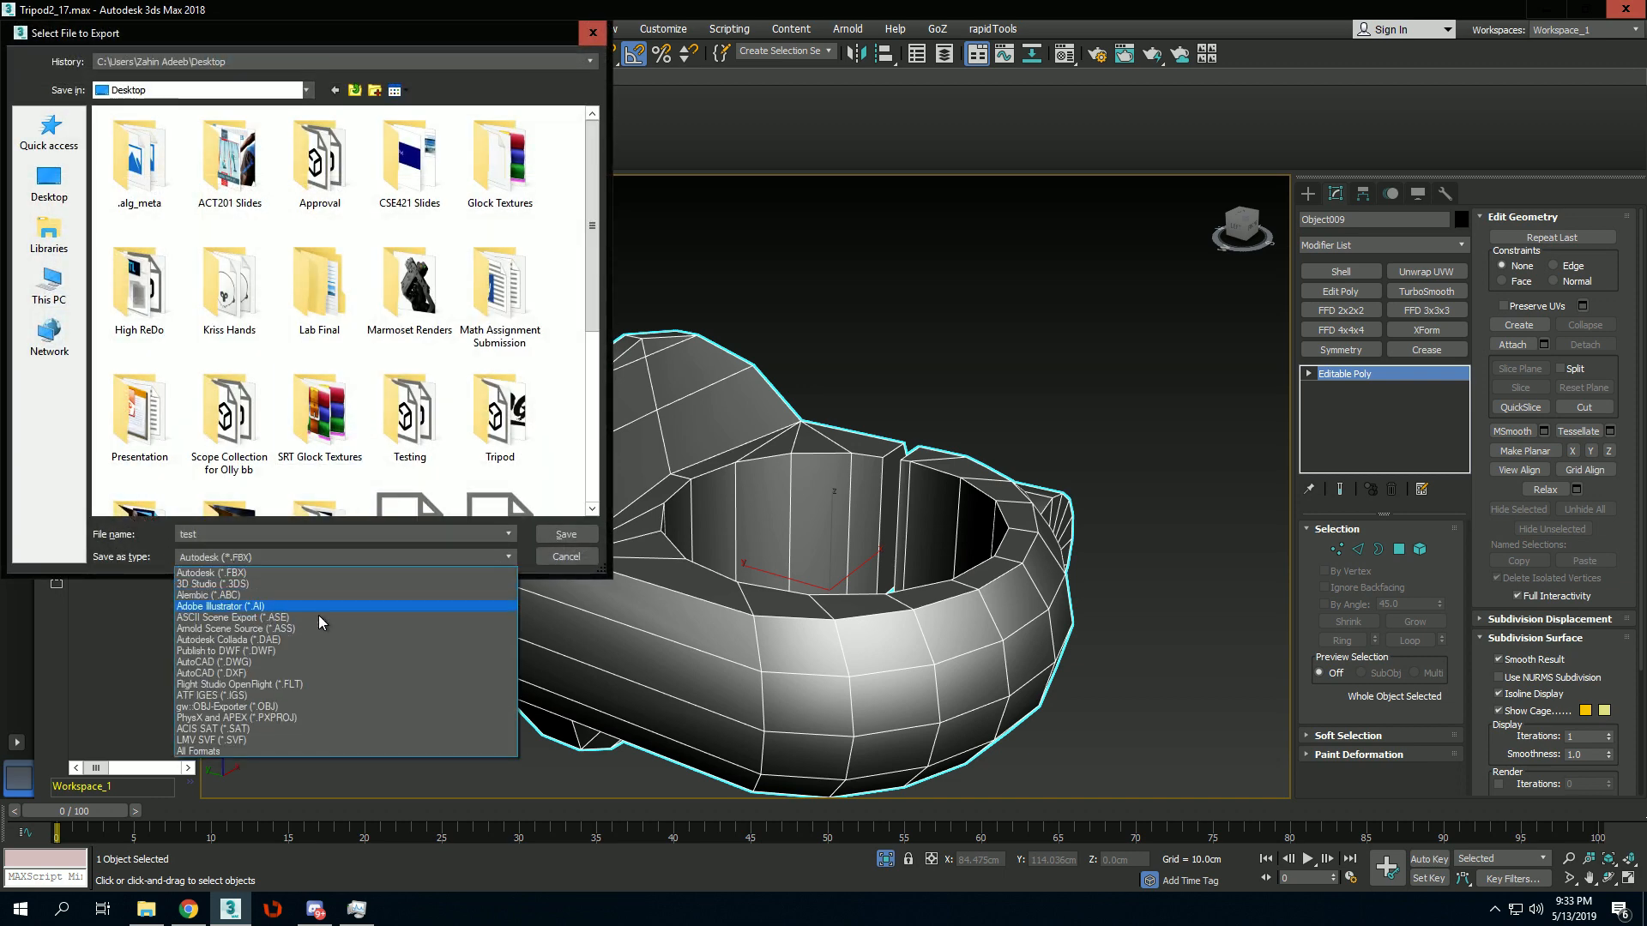
left_click(249, 706)
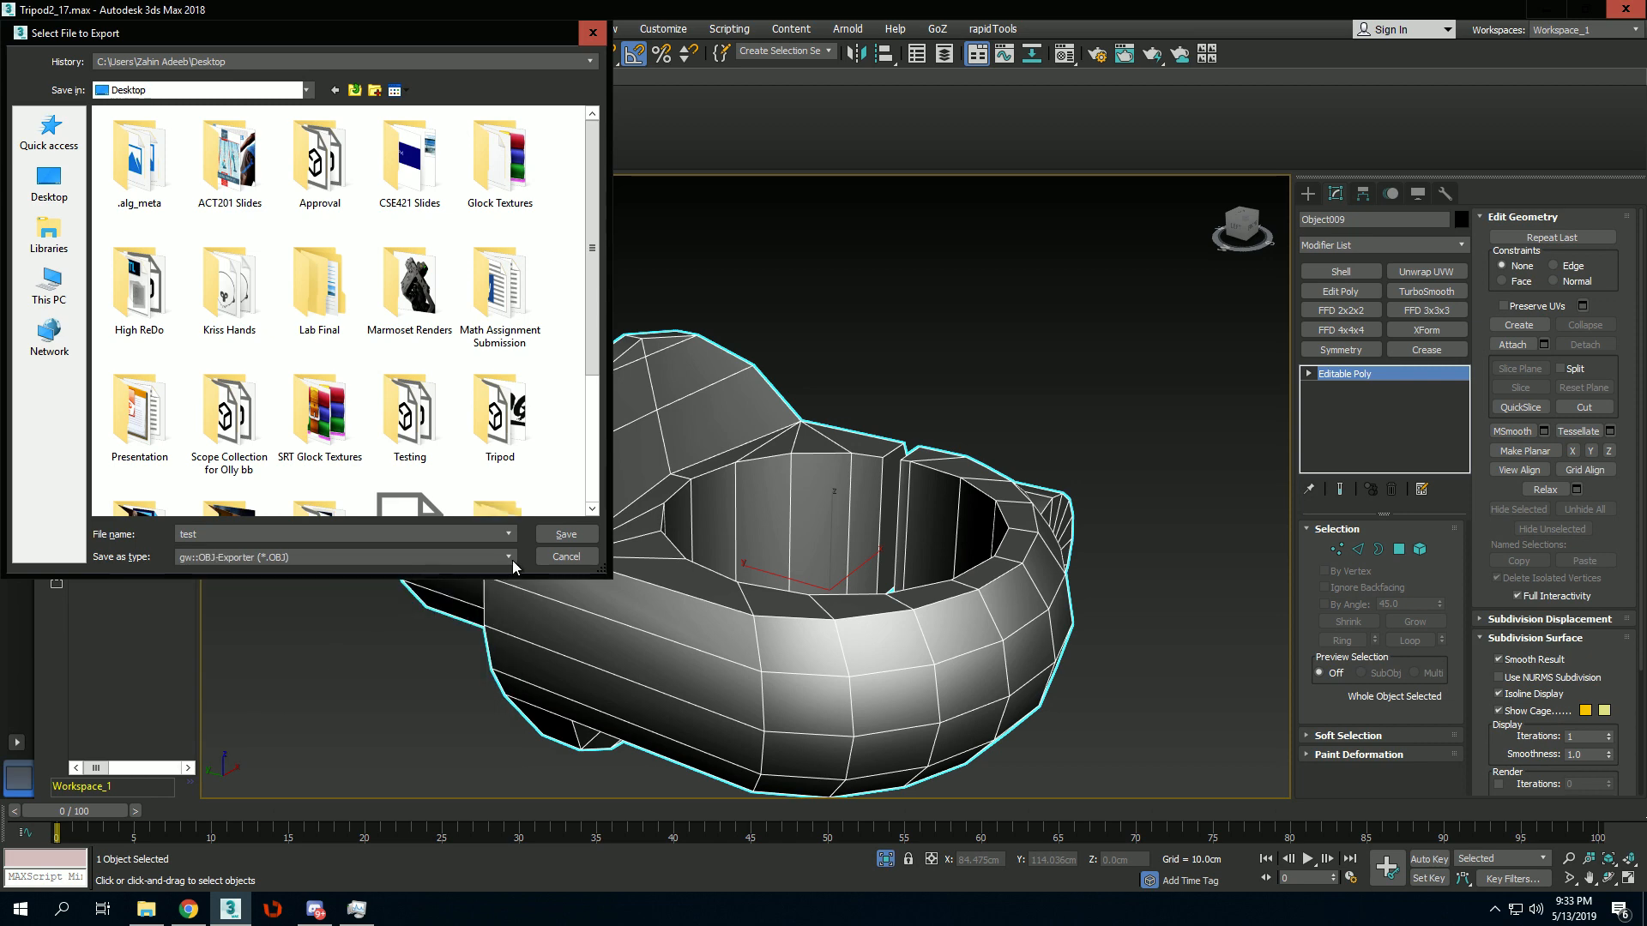
left_click(565, 534)
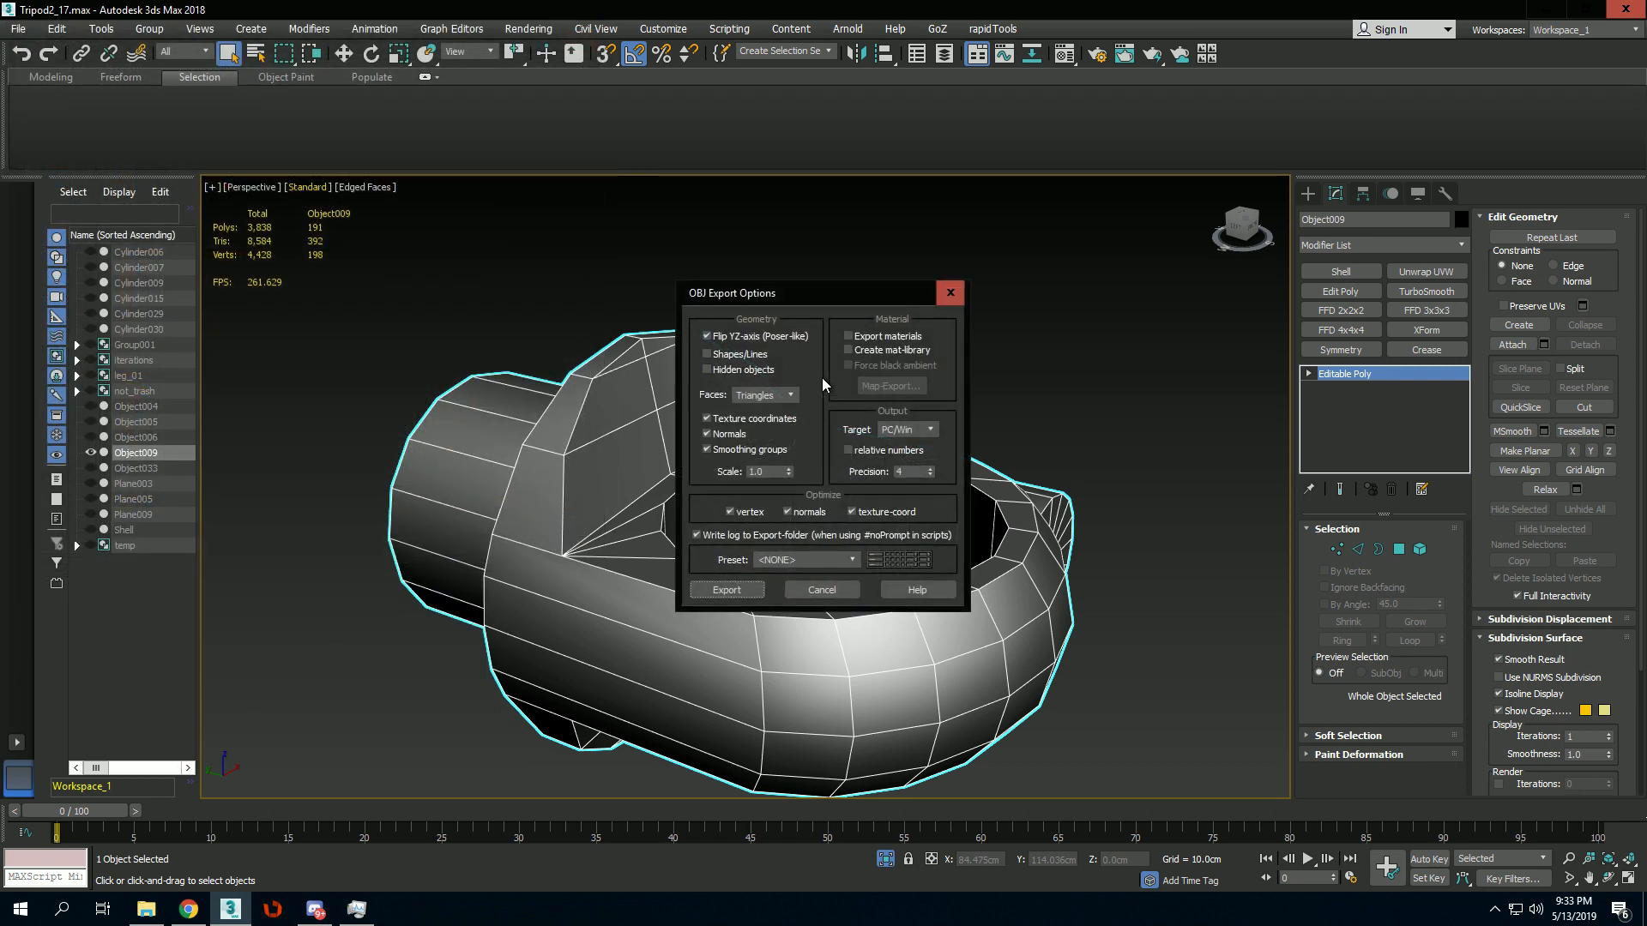
Keep the exported faces as Triangles and complete the OBJ export.
left_click(768, 400)
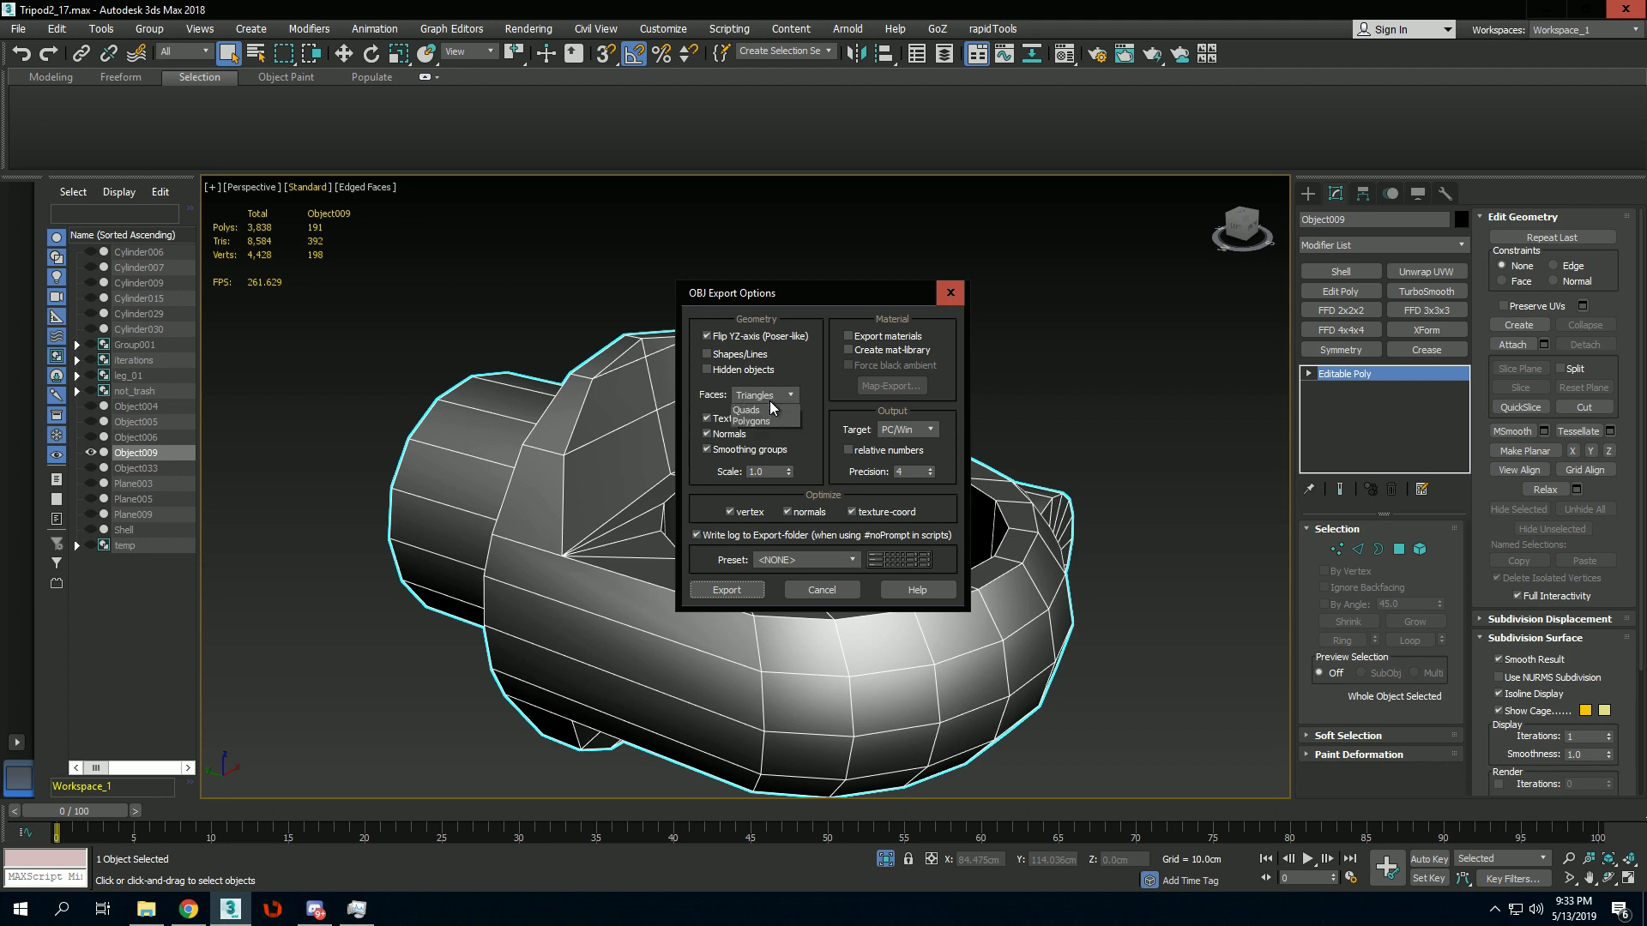
left_click(767, 402)
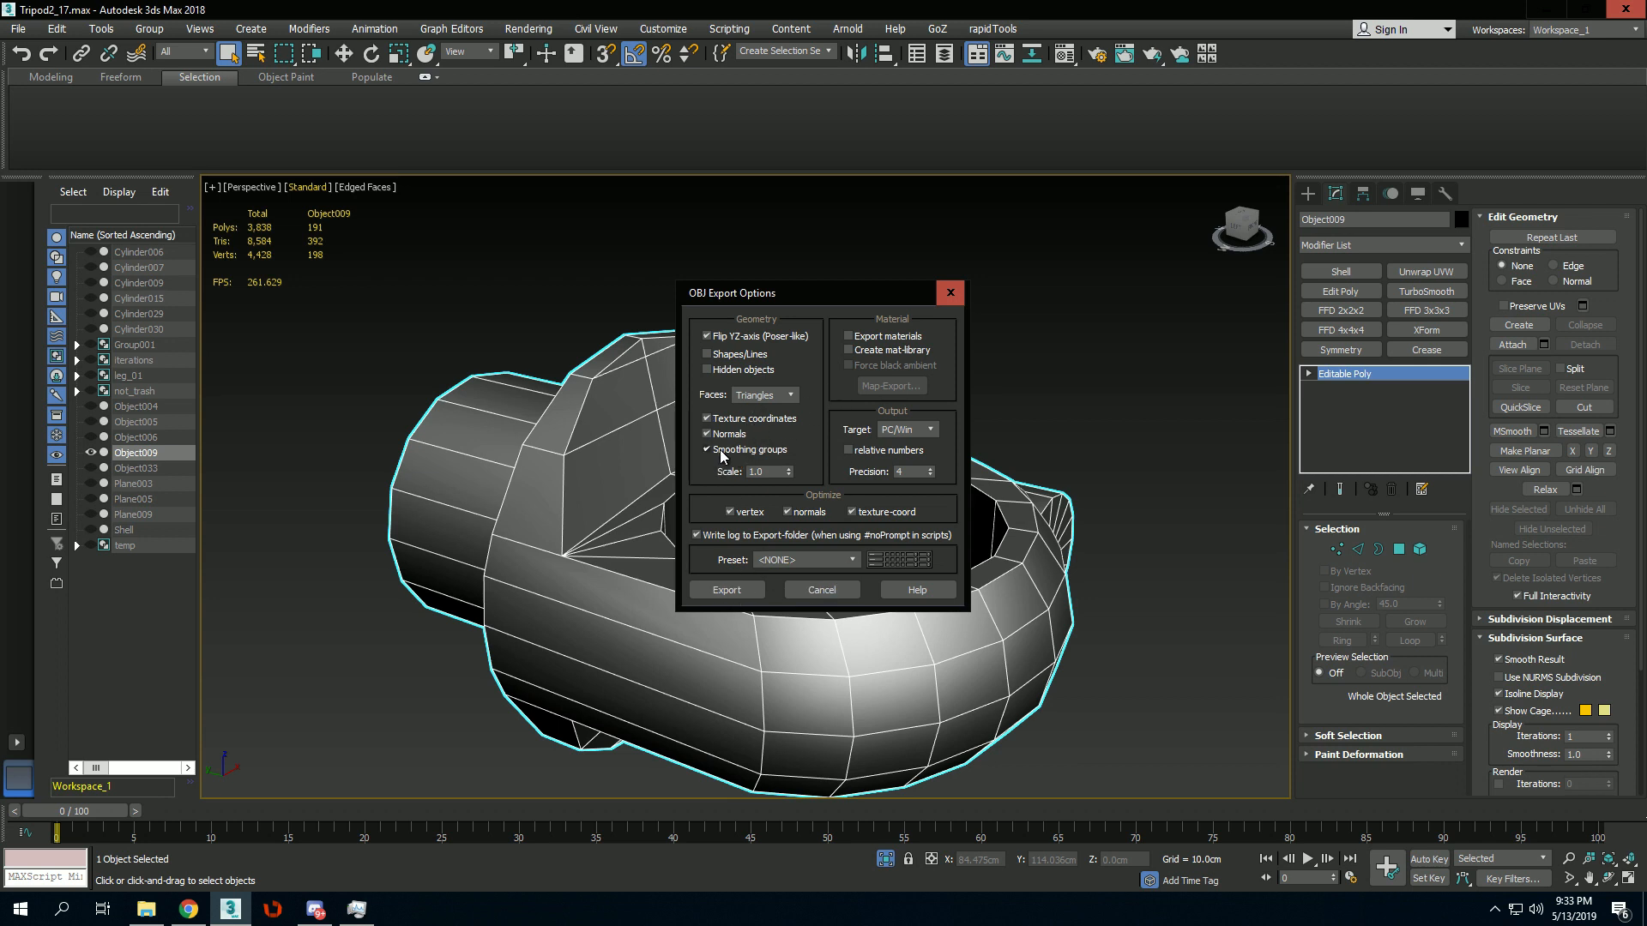
left_click(727, 589)
left_click(1000, 592)
Launch ZBrush 2018 and hide the LightBox browser.
left_click(37, 902)
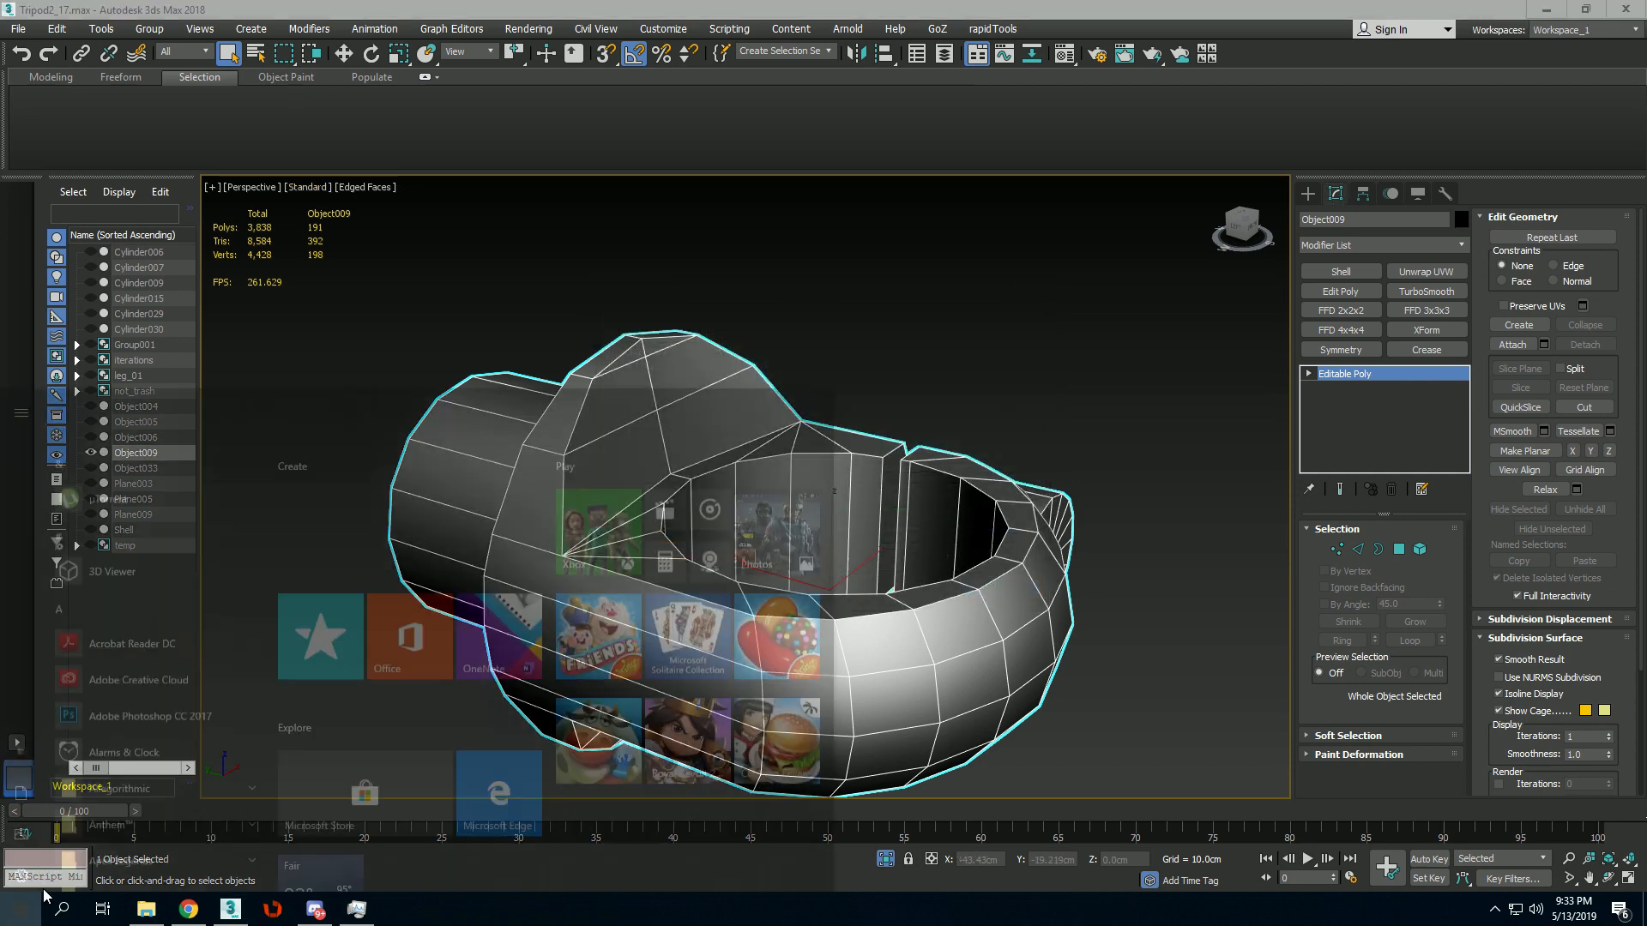
type("Zbrush")
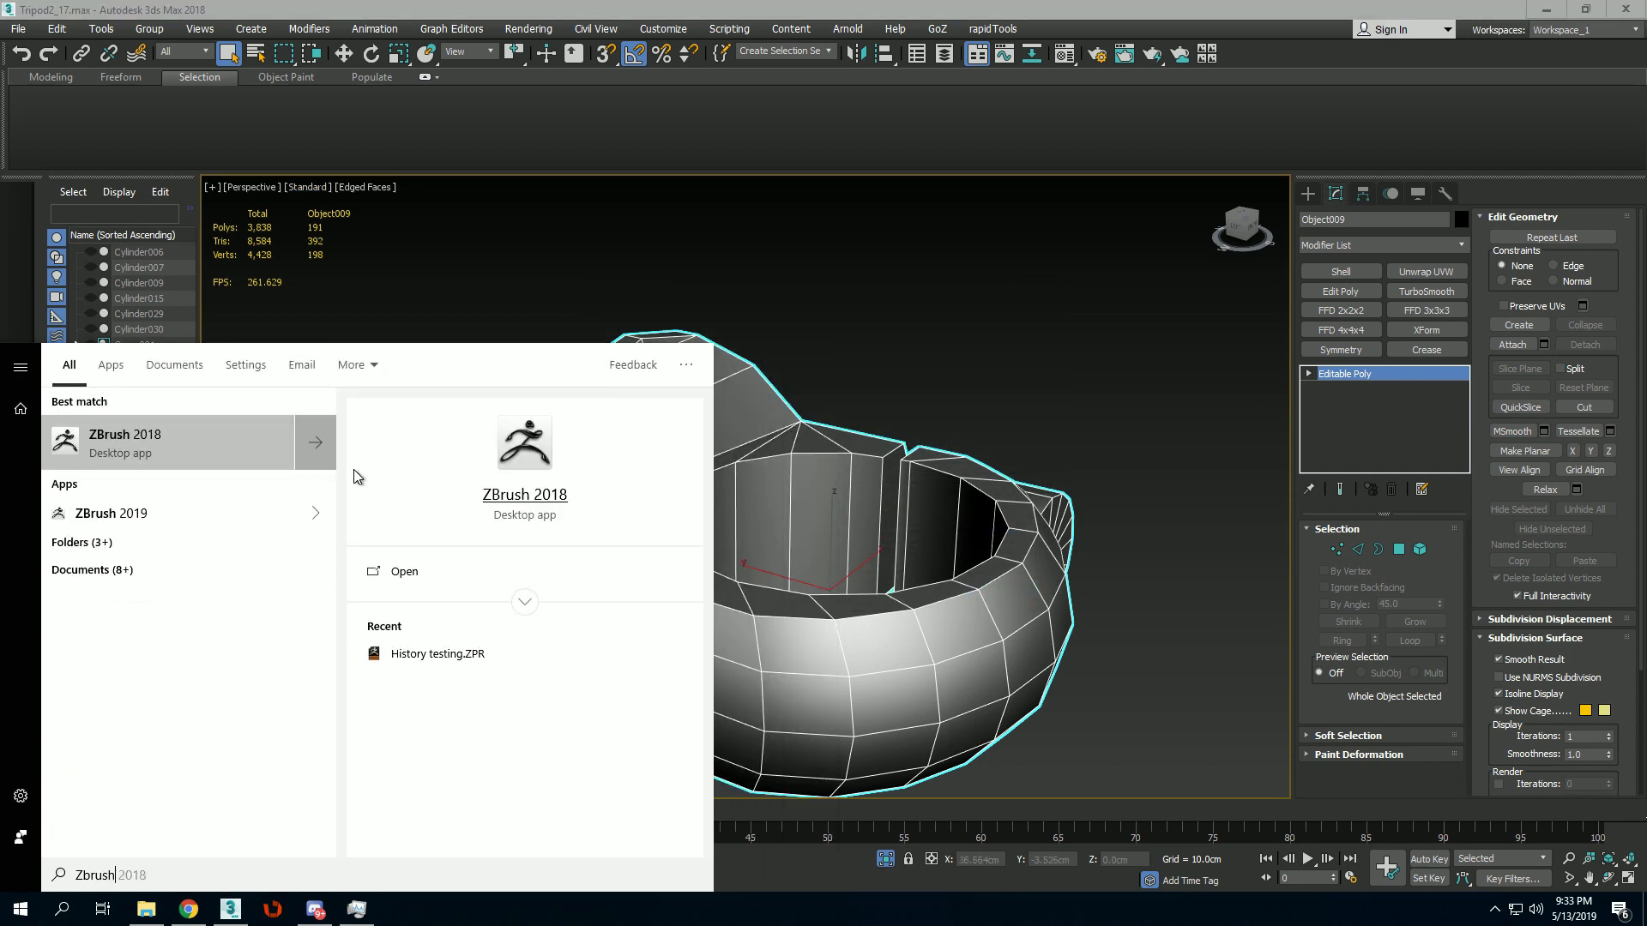
left_click(266, 444)
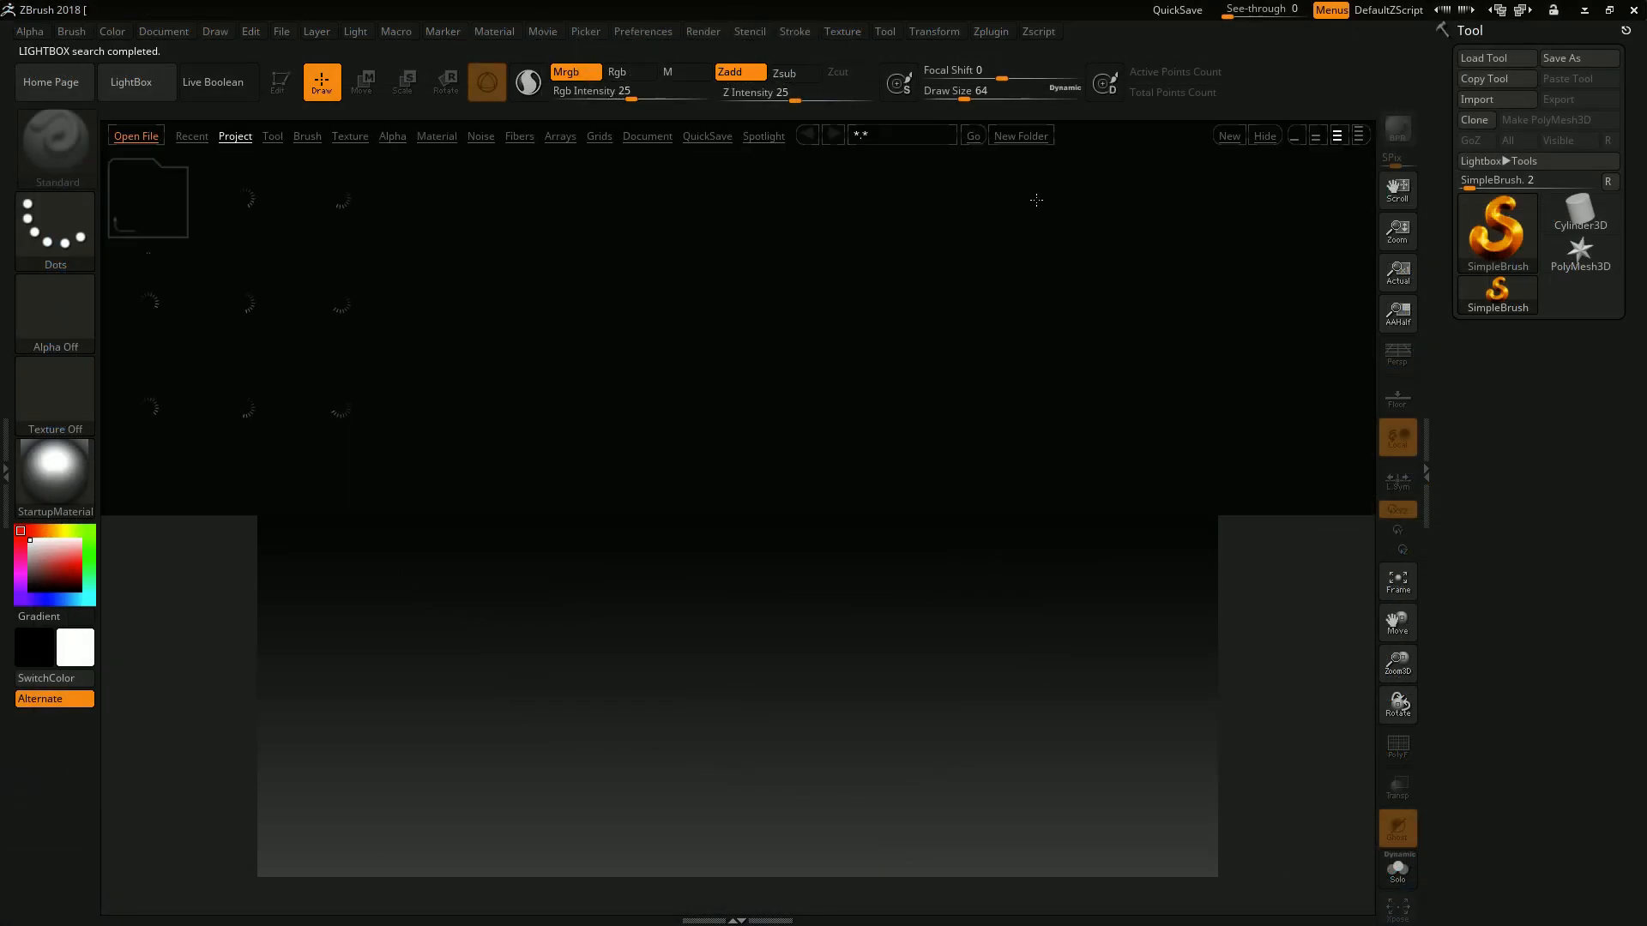
left_click(1352, 137)
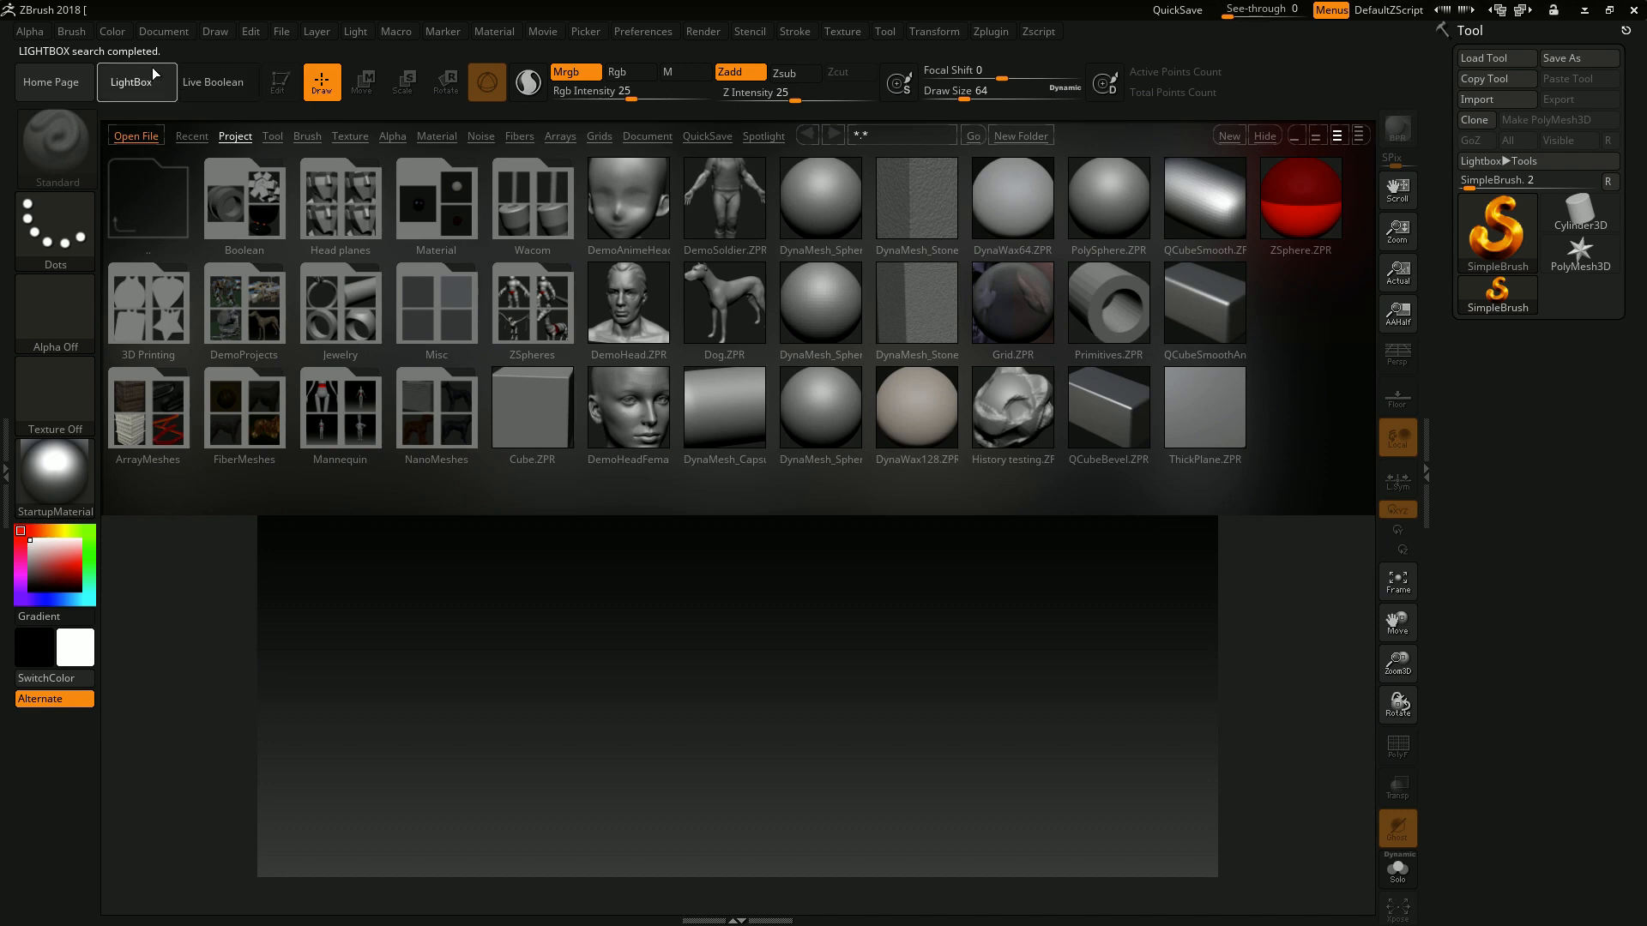
left_click(131, 82)
mouse_move(1580, 253)
Switch to Chrome and review the Smooth Group Import thread's installation notes, download links and page address.
left_click_drag(1646, 86, 438, 3)
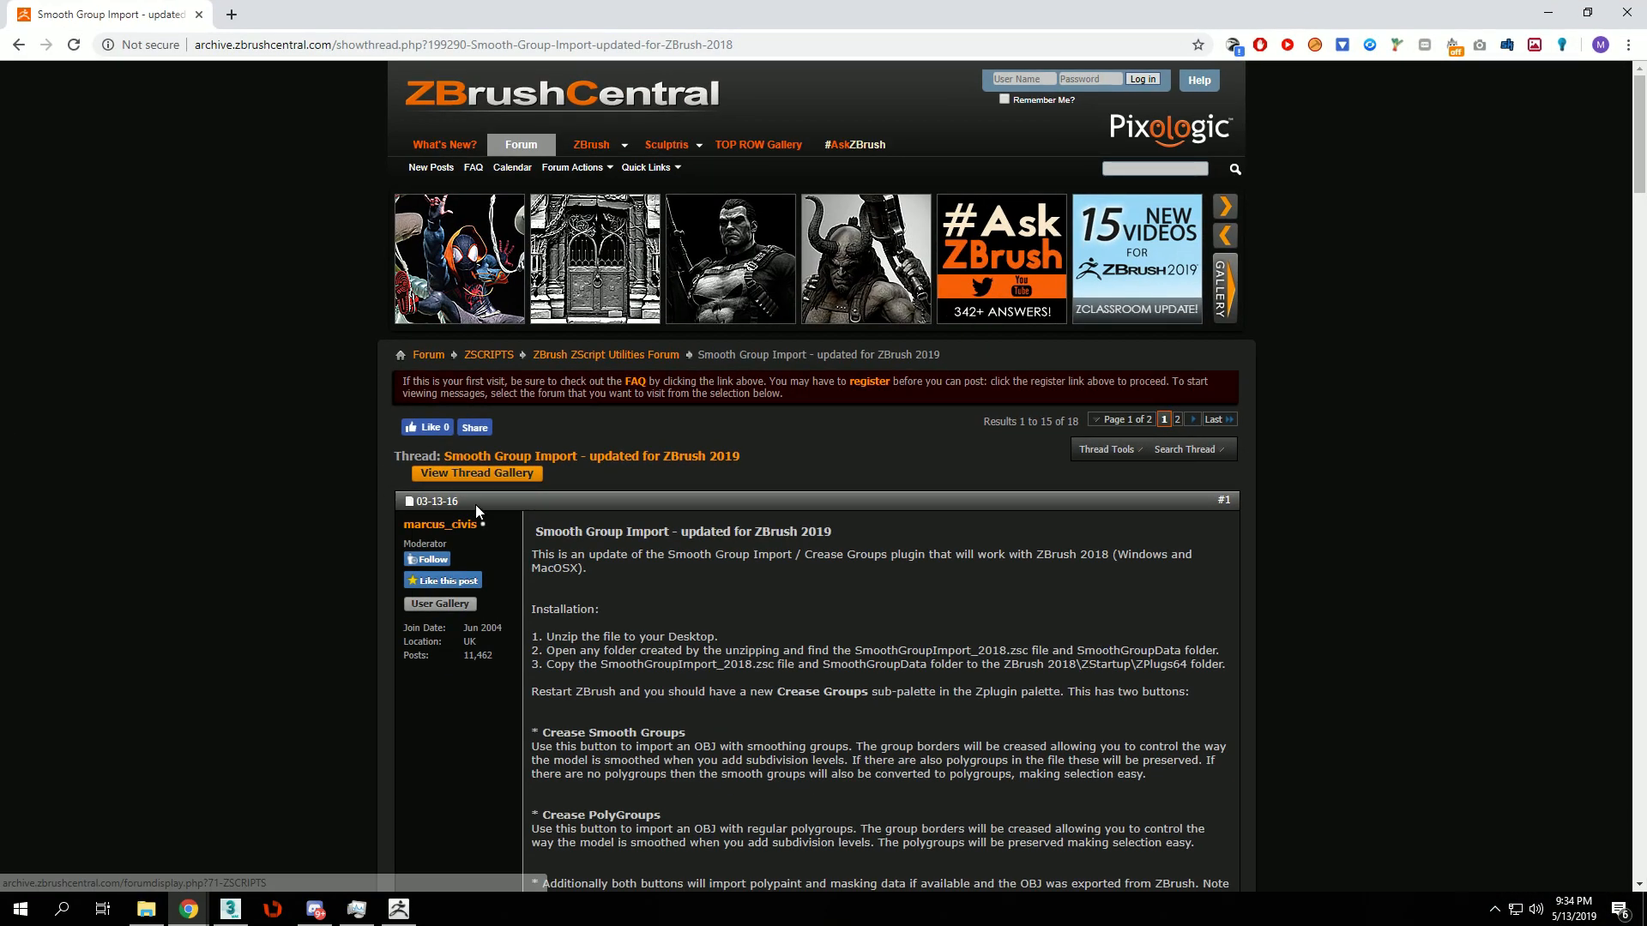
scroll(475, 505, "down", 1)
scroll(603, 436, "down", 3)
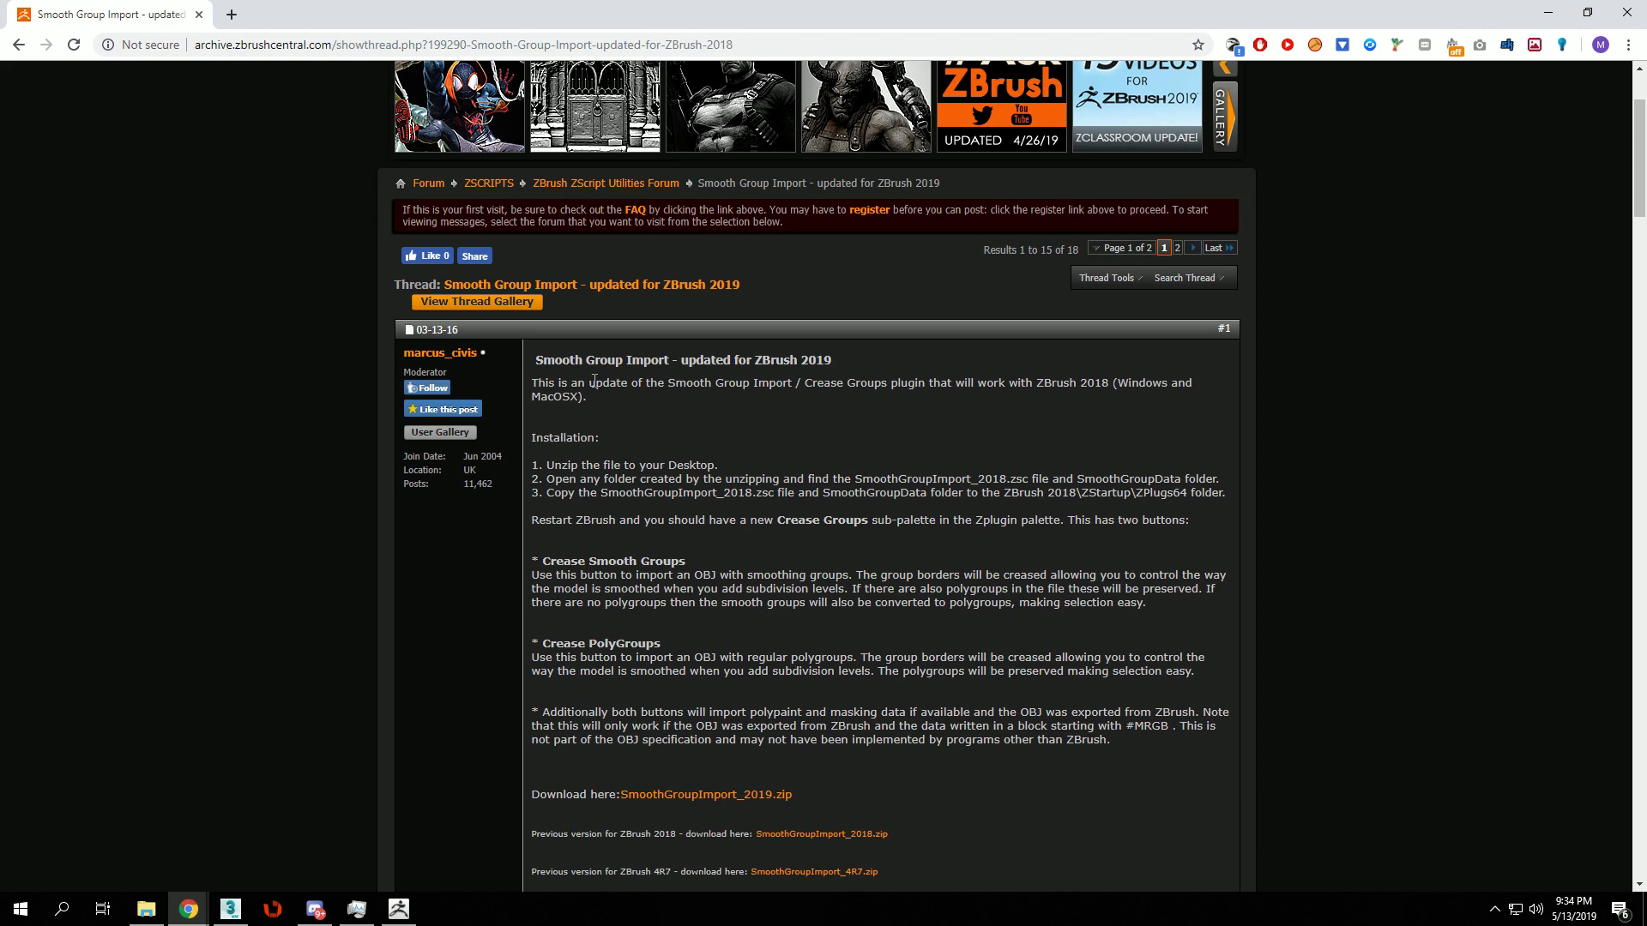
left_click(531, 50)
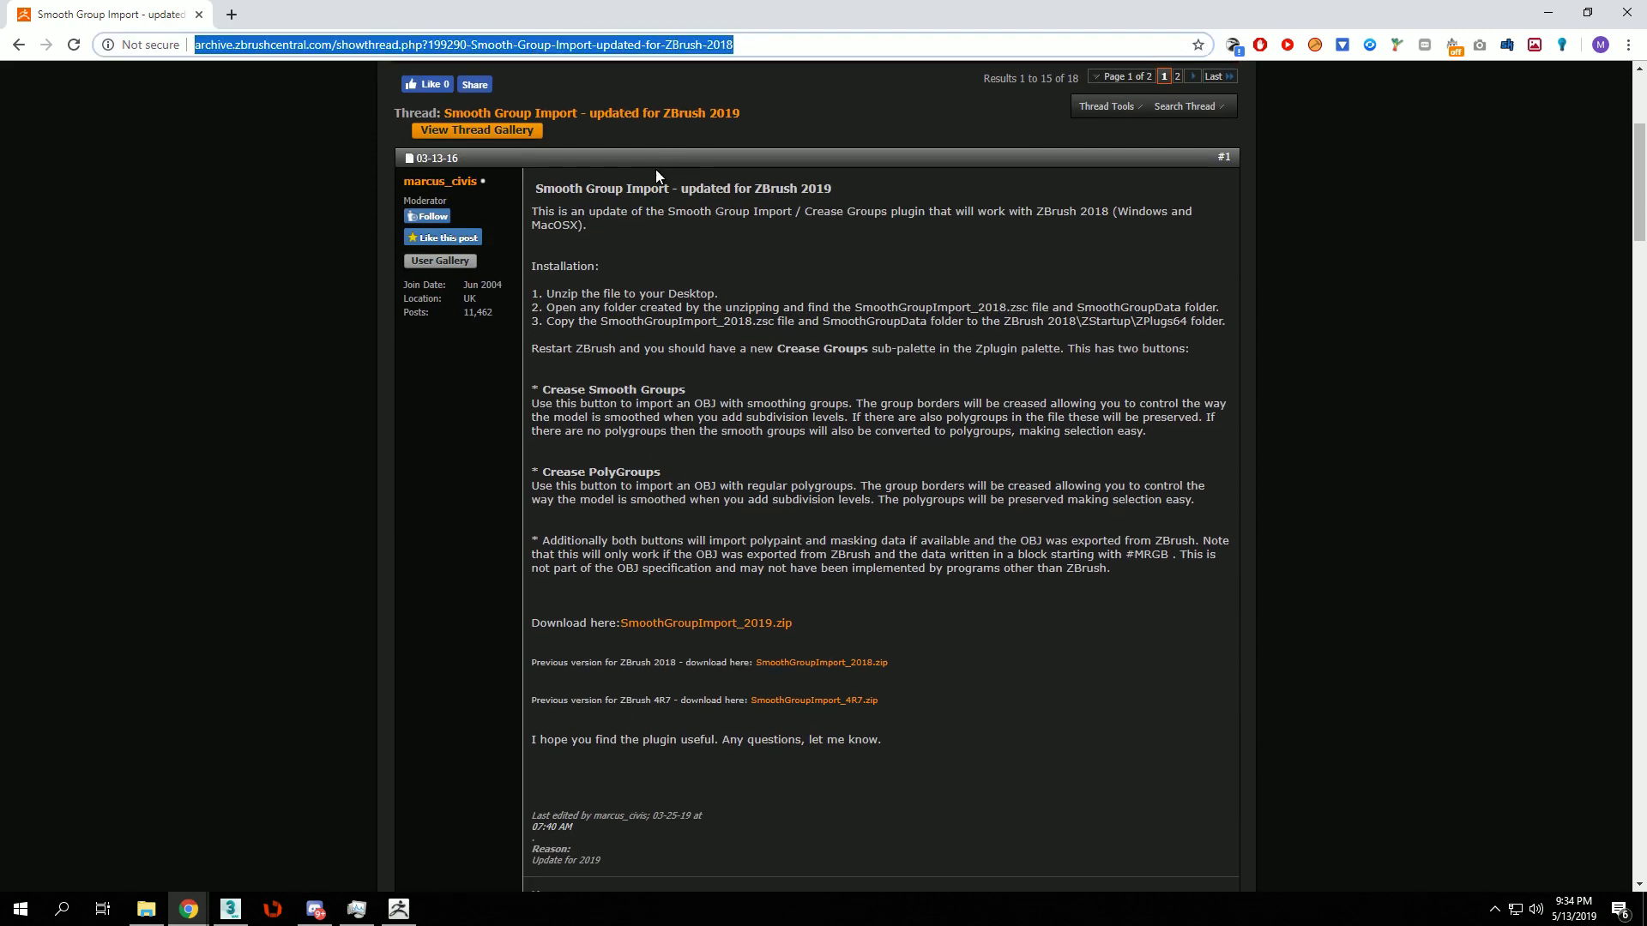
Switch back to ZBrush and examine the Crease Groups plugin's Crease Smooth Groups and Crease PolyGroups commands.
key("alt+Tab")
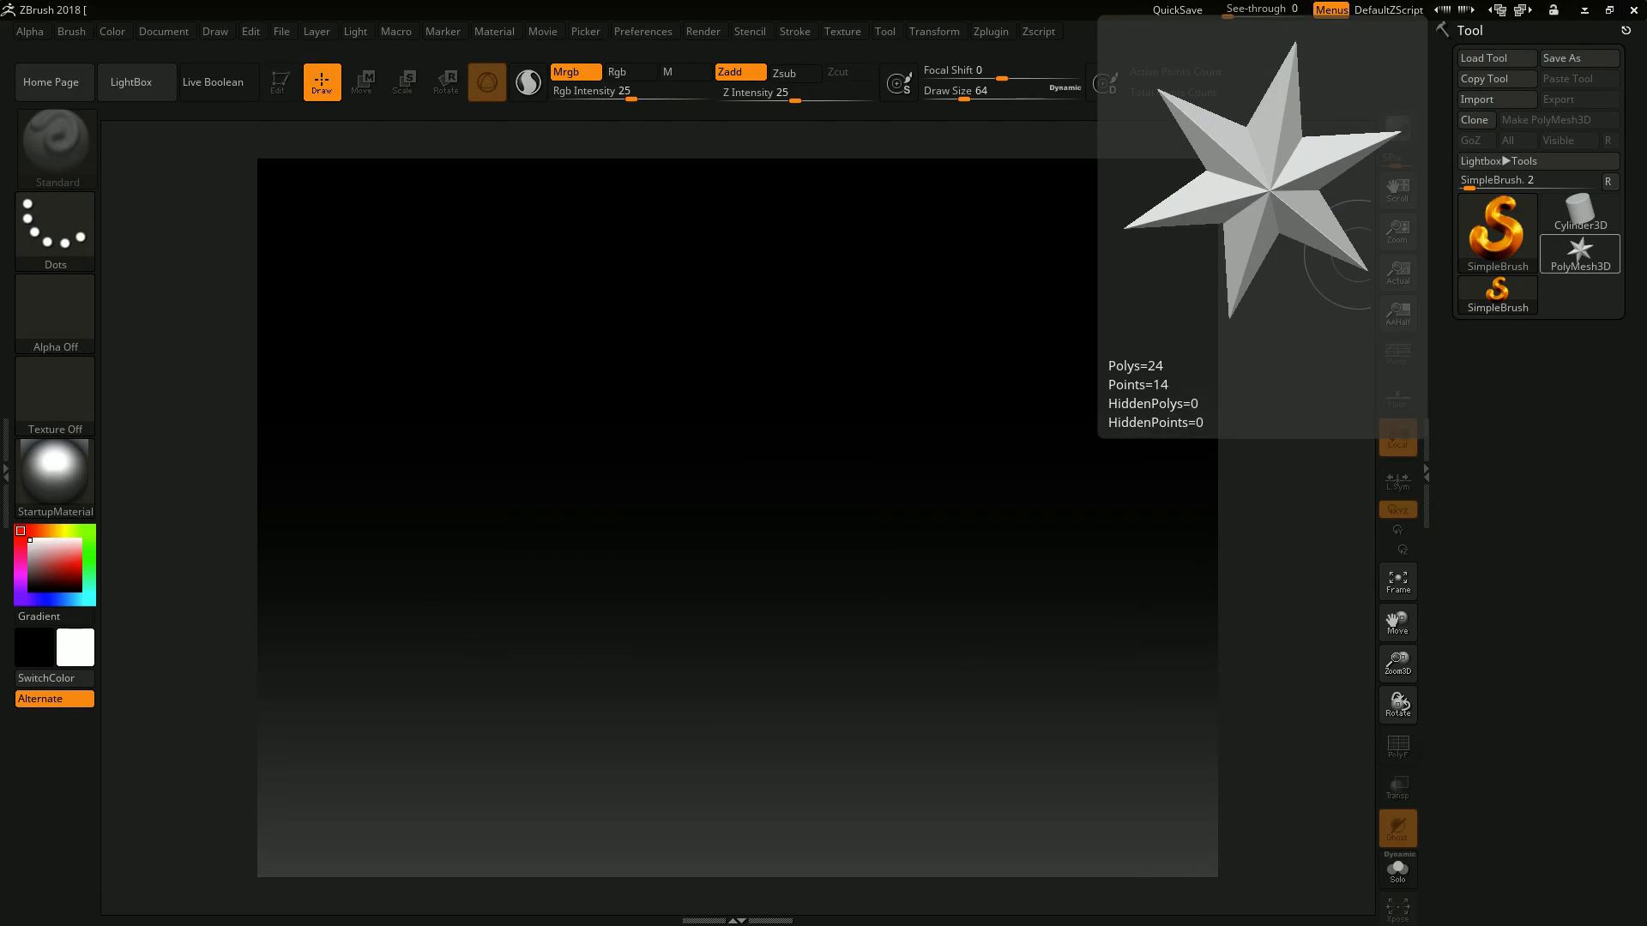
left_click(986, 31)
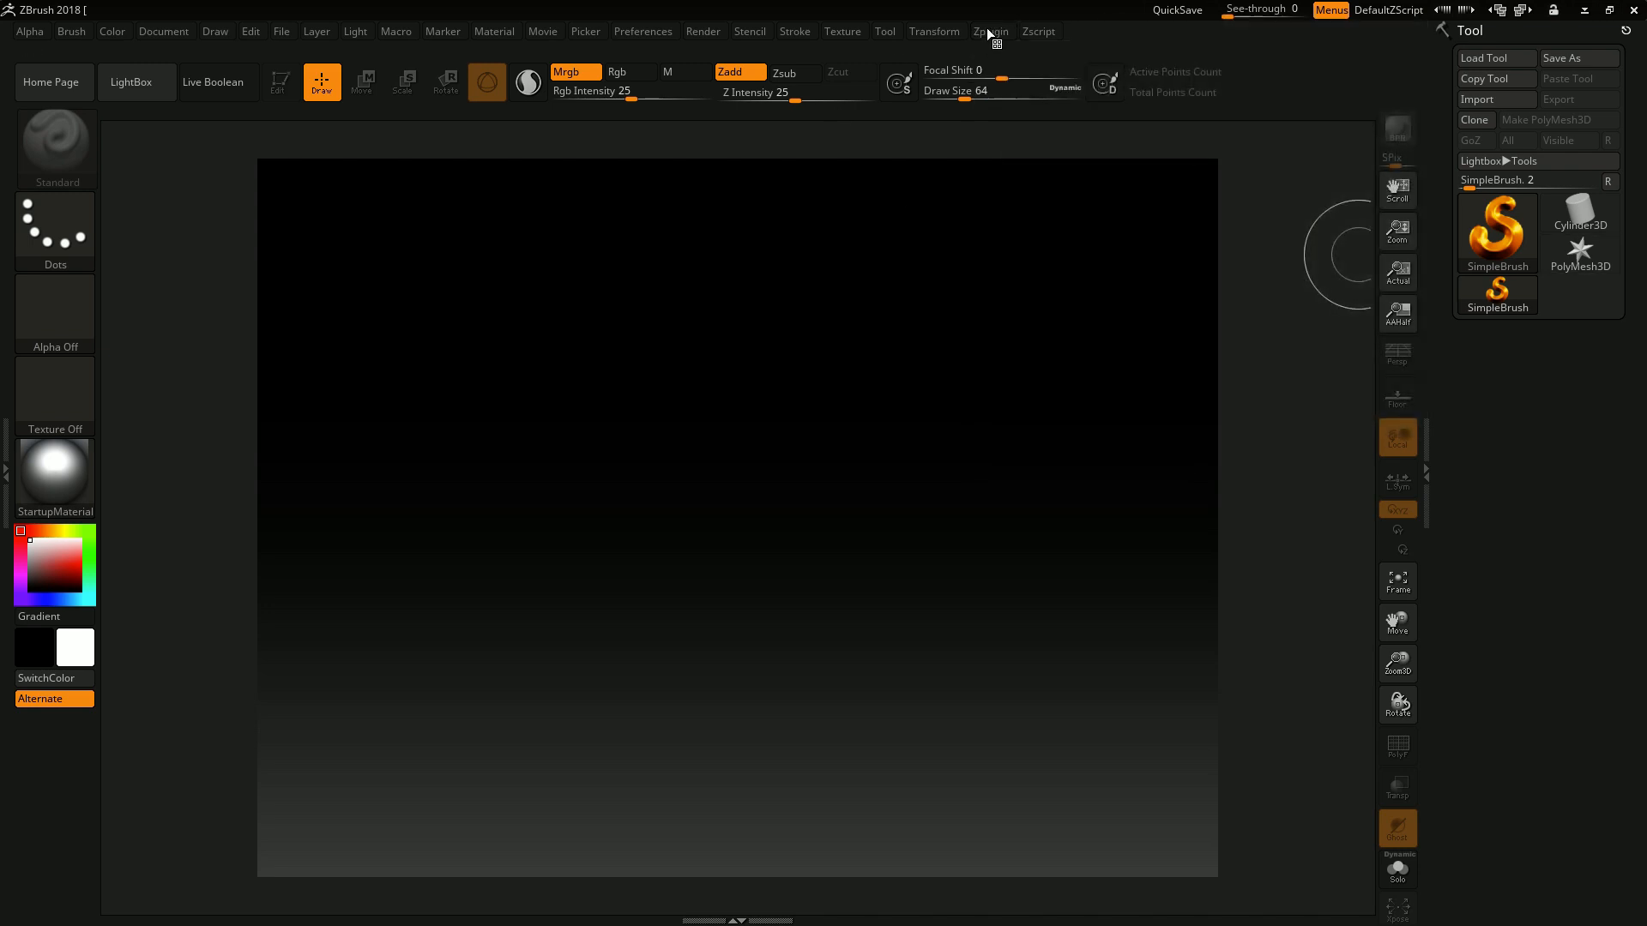
left_click(989, 33)
left_click(1055, 328)
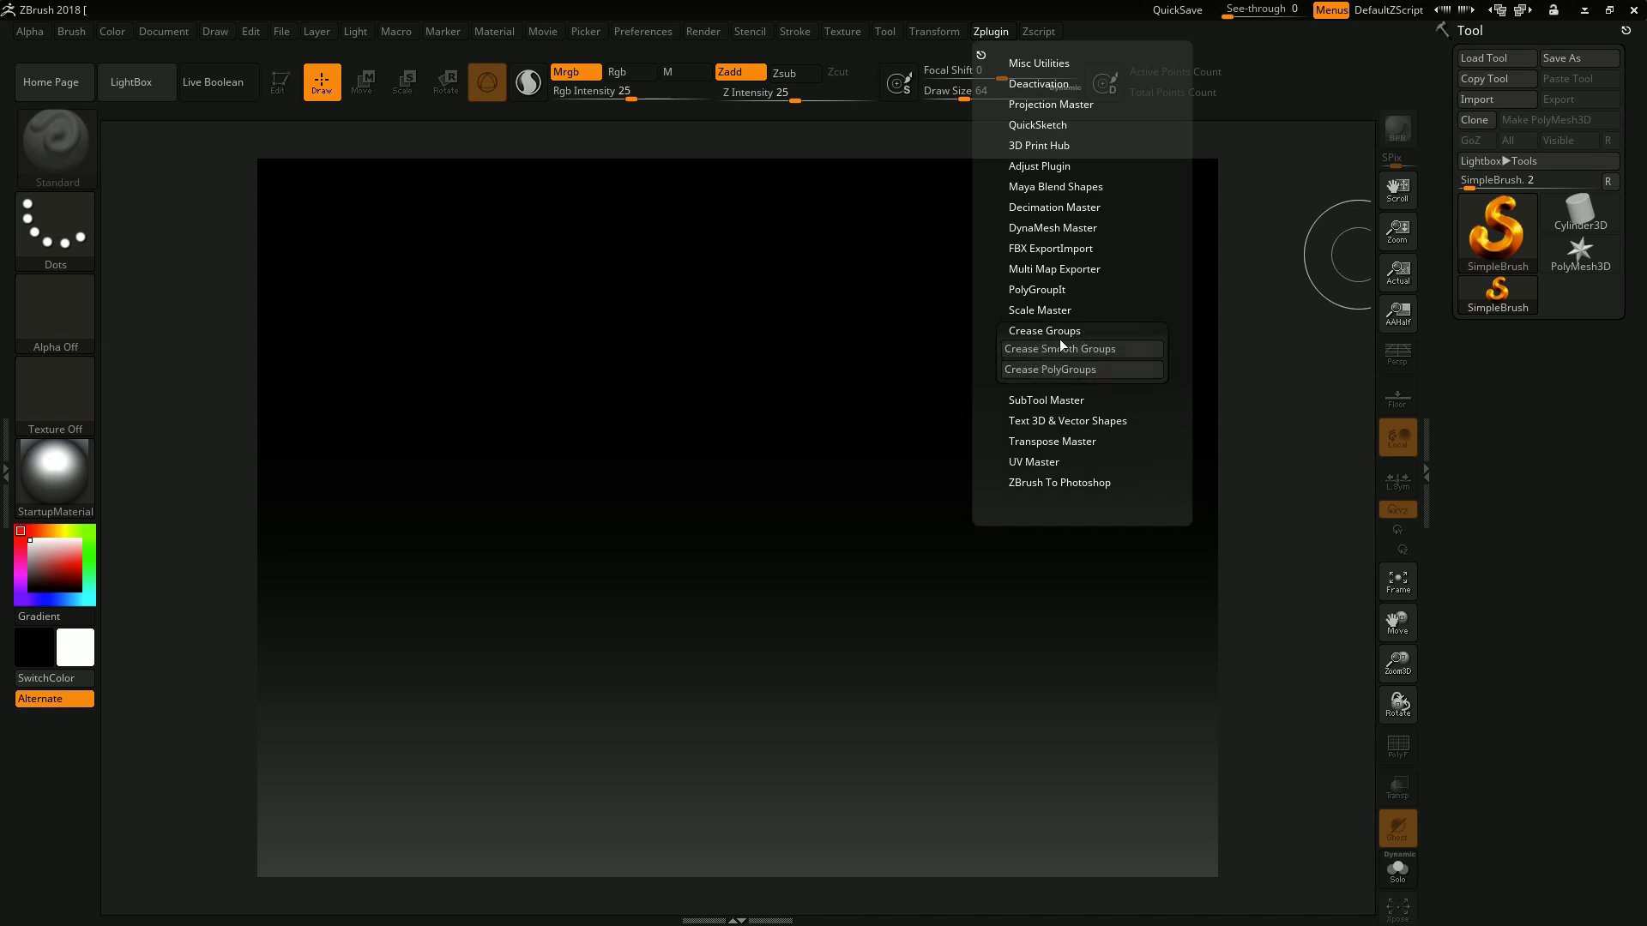
left_click(989, 34)
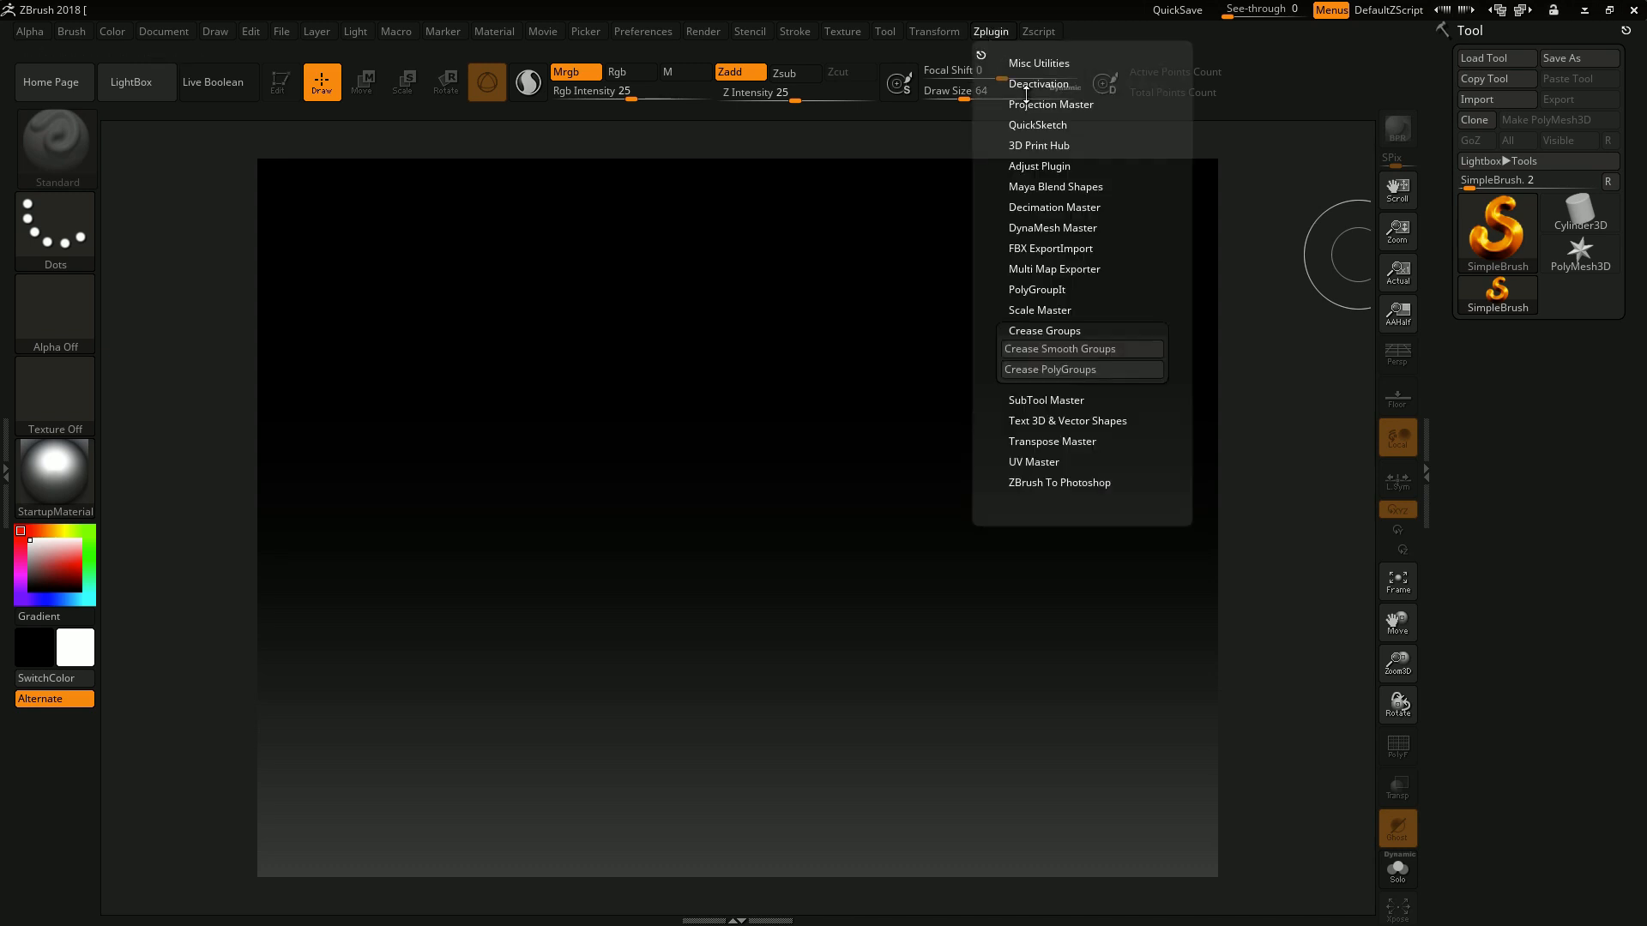
left_click(1044, 331)
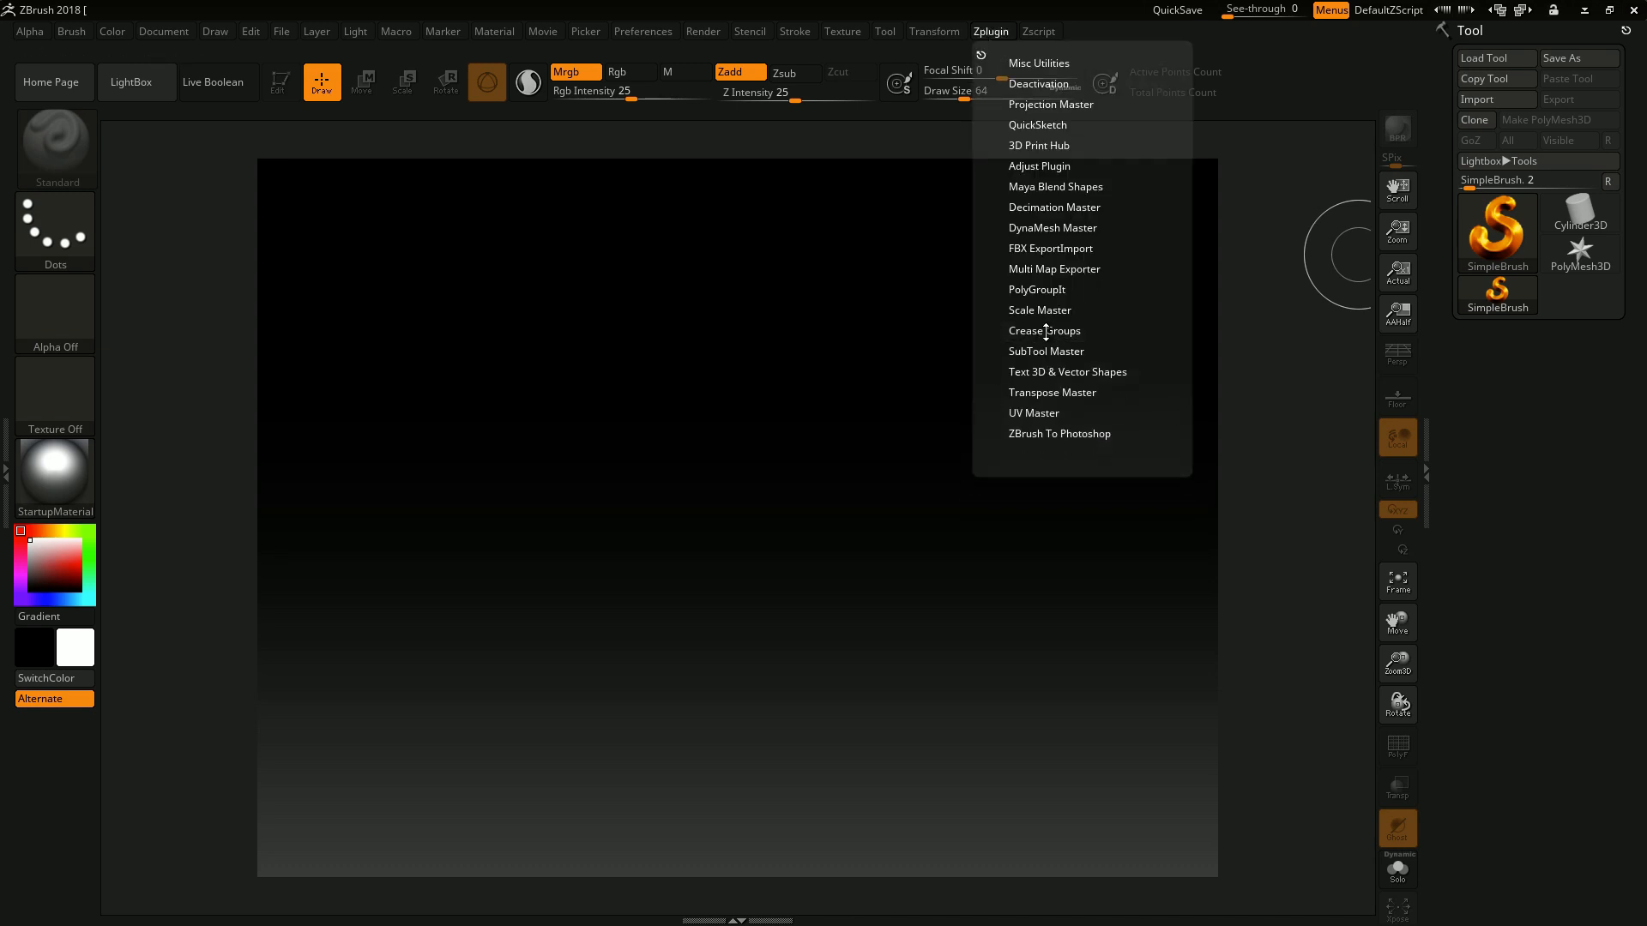
left_click(990, 38)
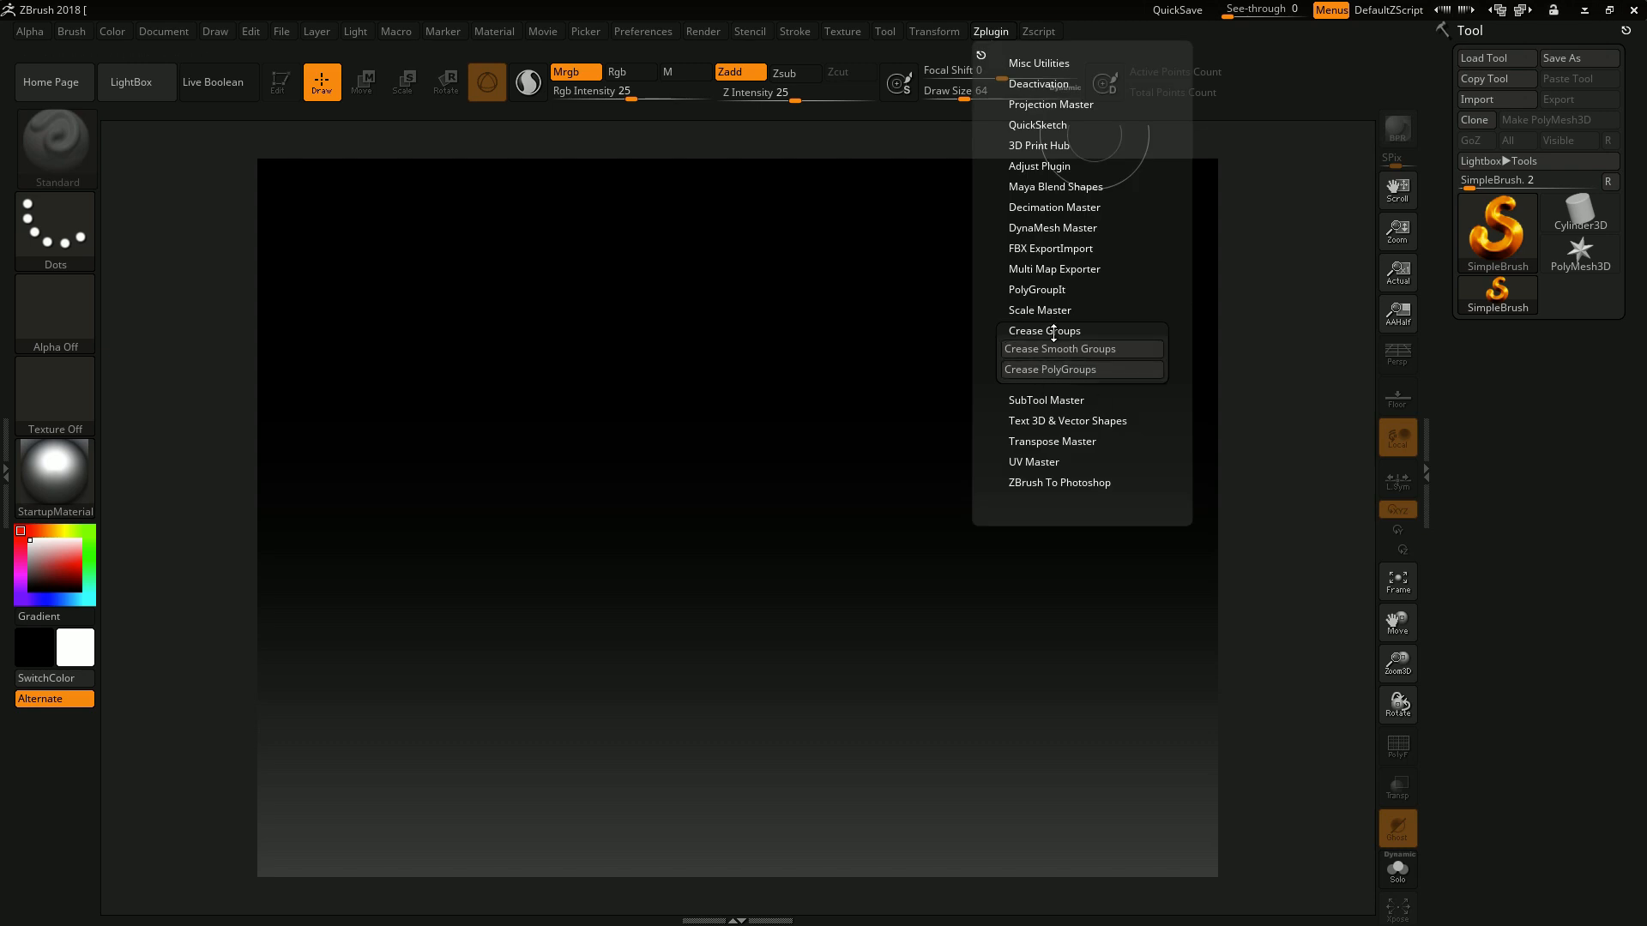
left_click(998, 40)
left_click(1000, 34)
Clear the canvas and import test.obj from the Desktop as a 3D mesh.
left_click(899, 370)
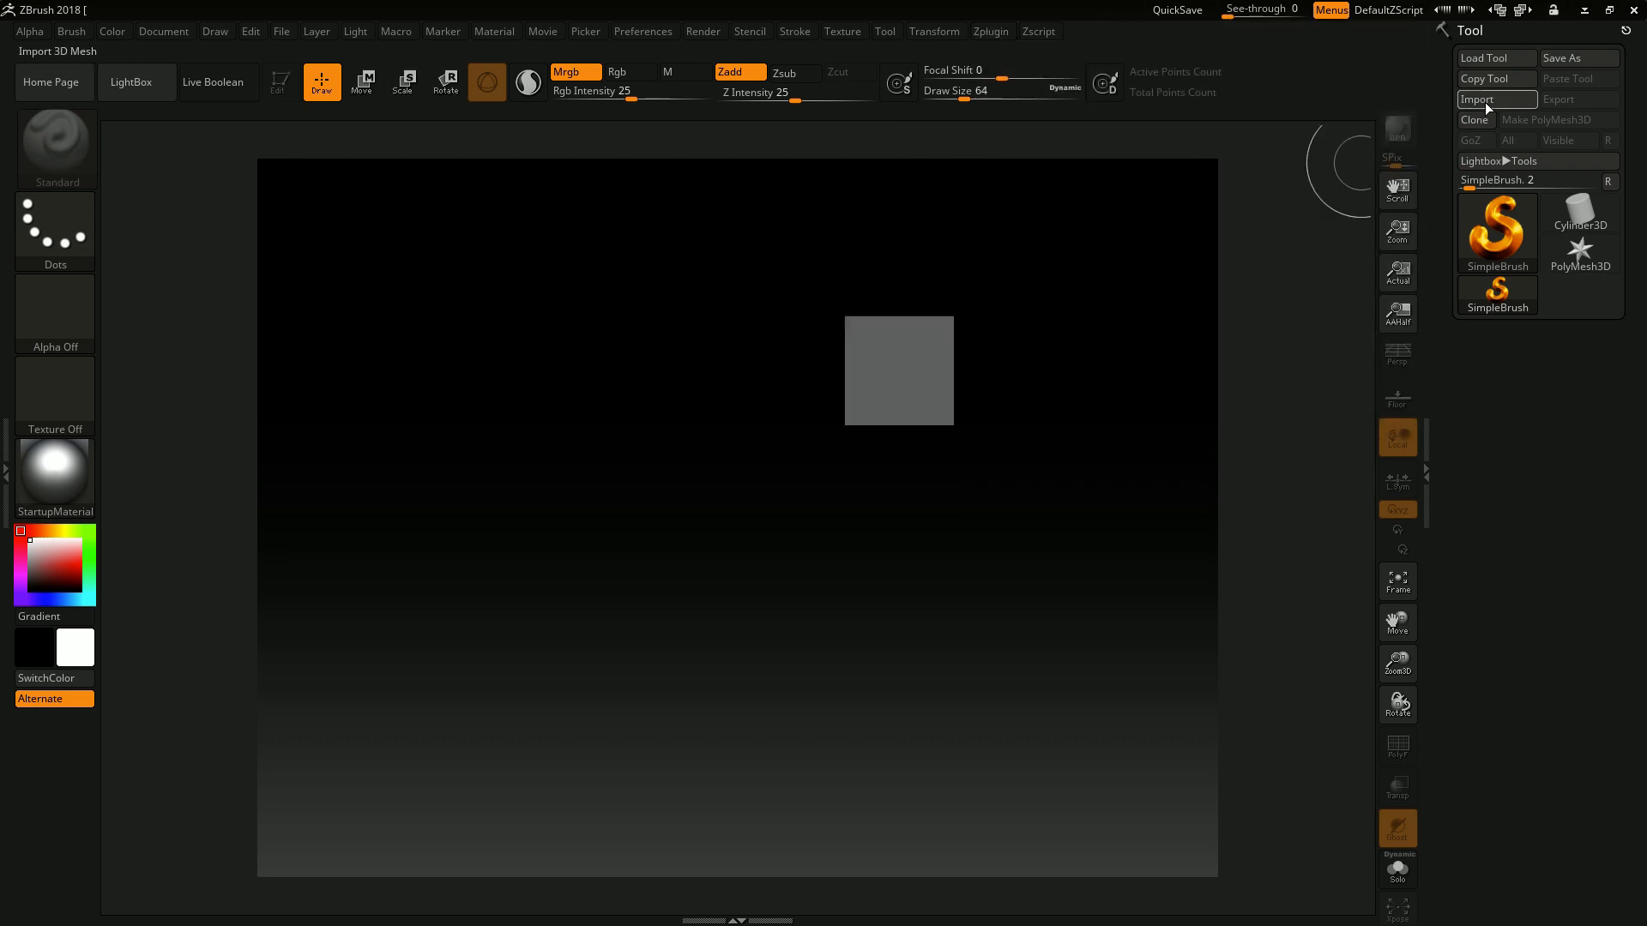
key("ctrl+n")
left_click(1477, 101)
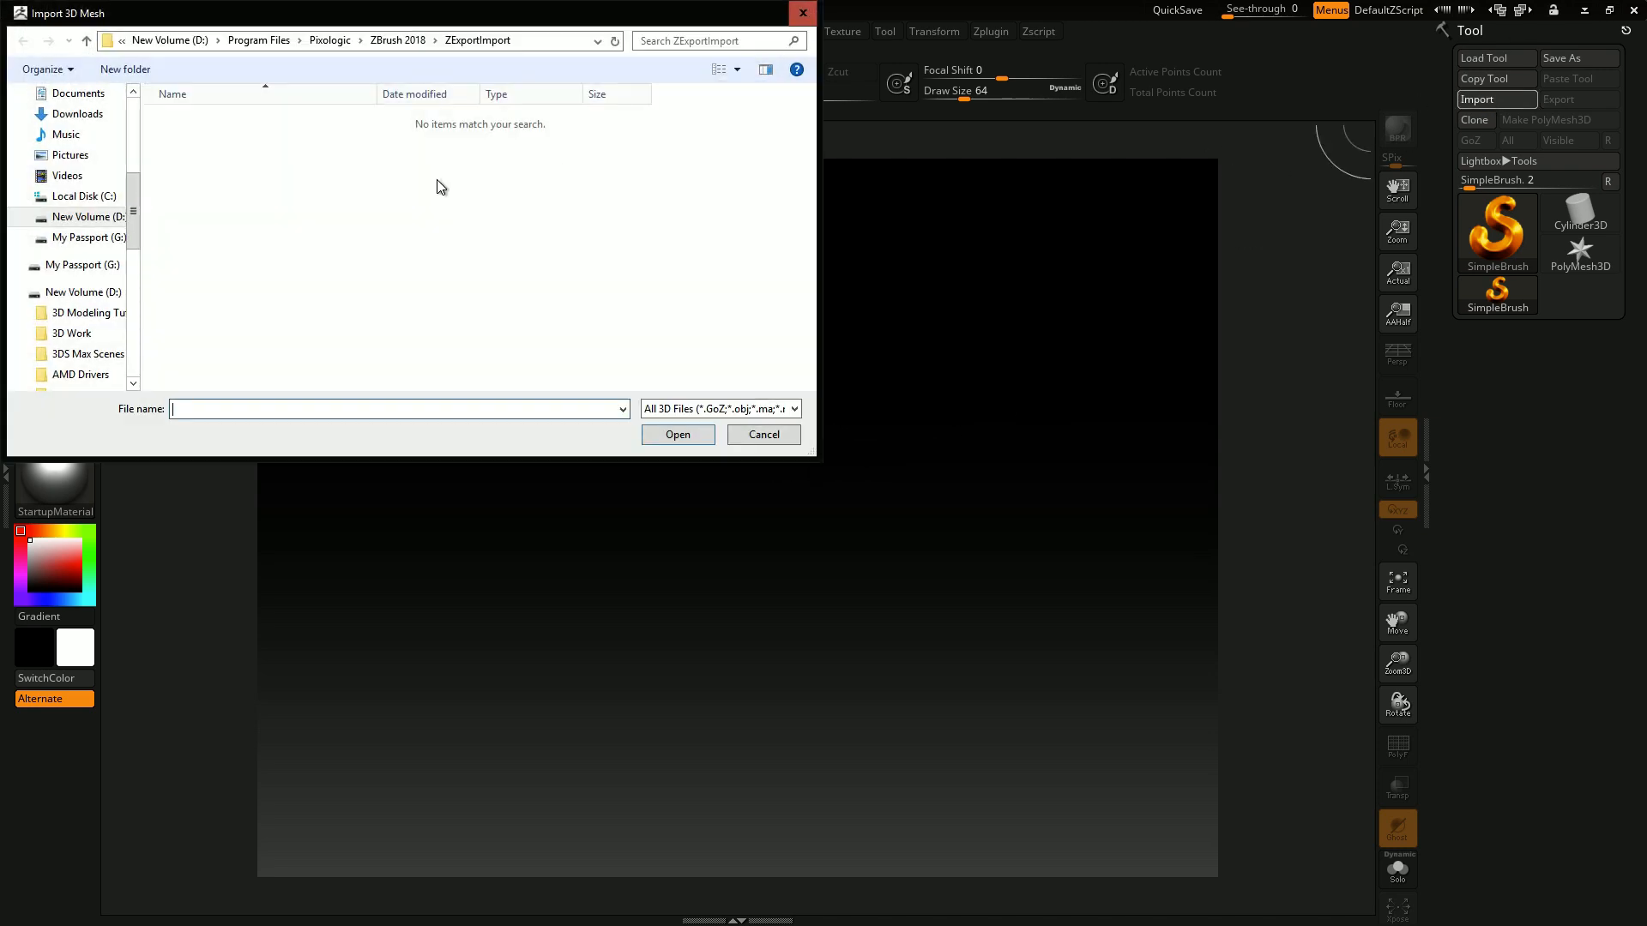
scroll(69, 172, "up", 2)
left_click(67, 187)
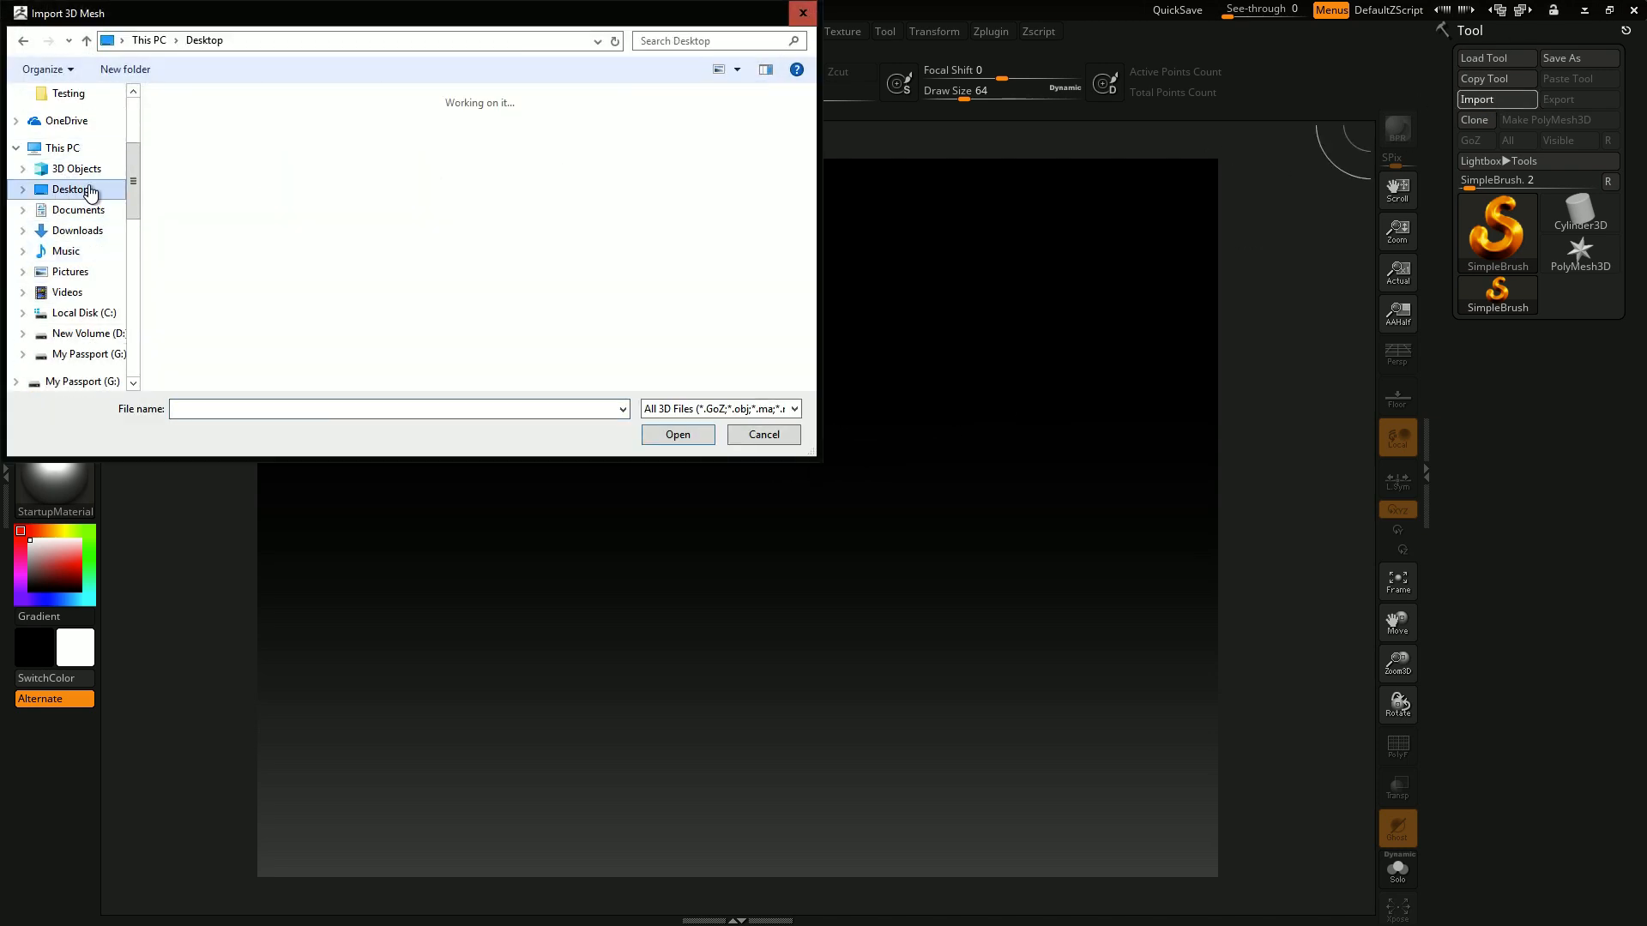
scroll(326, 295, "down", 3)
double_click(296, 326)
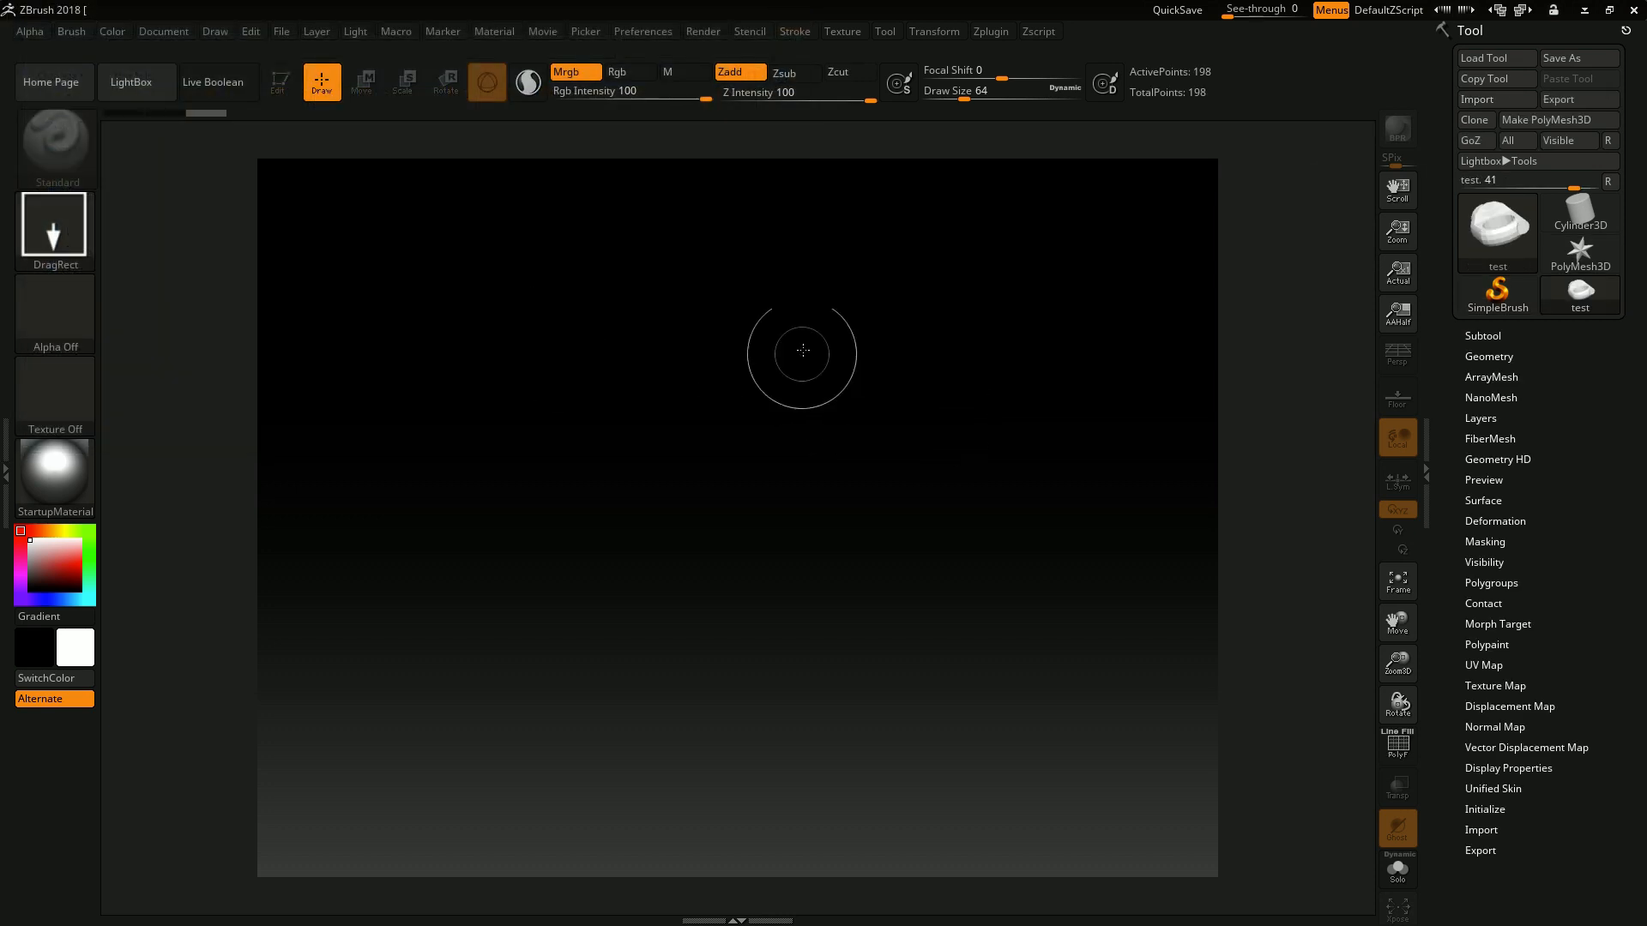
Place the imported clamp on the canvas, enter Edit mode and enable perspective view.
left_click_drag(768, 513, 901, 746)
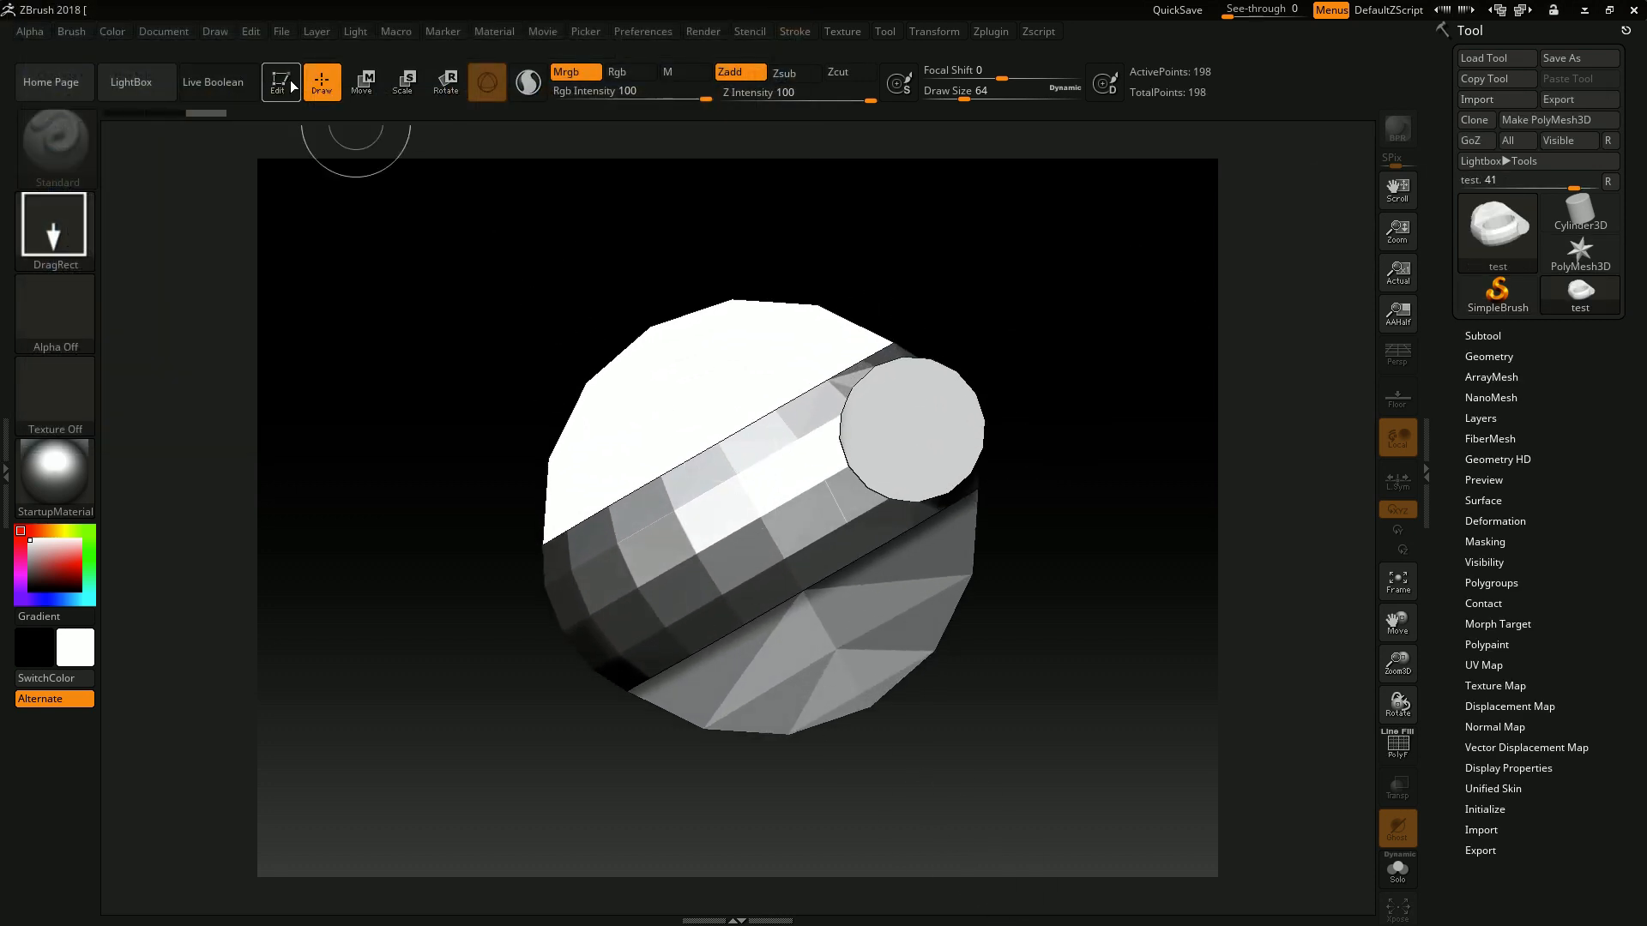
left_click(280, 83)
right_click_drag(642, 353, 727, 467, "shift")
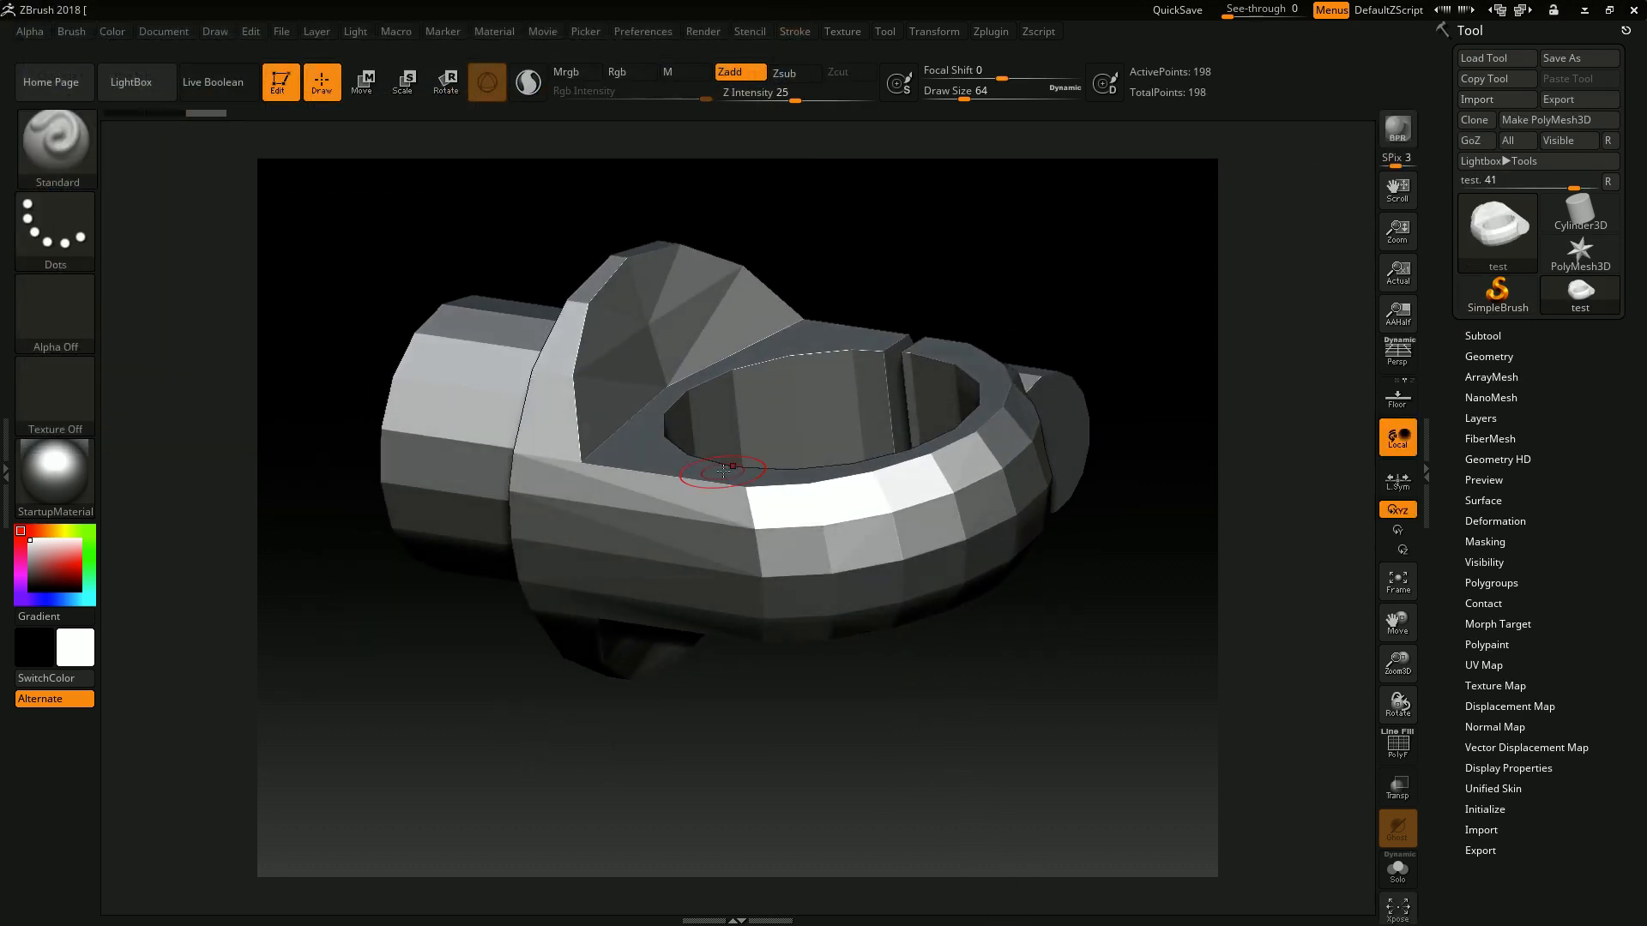
key("shift+f")
mouse_move(843, 423)
right_mouse_down()
mouse_move(792, 354)
mouse_move(846, 487)
mouse_move(790, 507)
mouse_move(768, 544)
right_mouse_up()
key("shift+f")
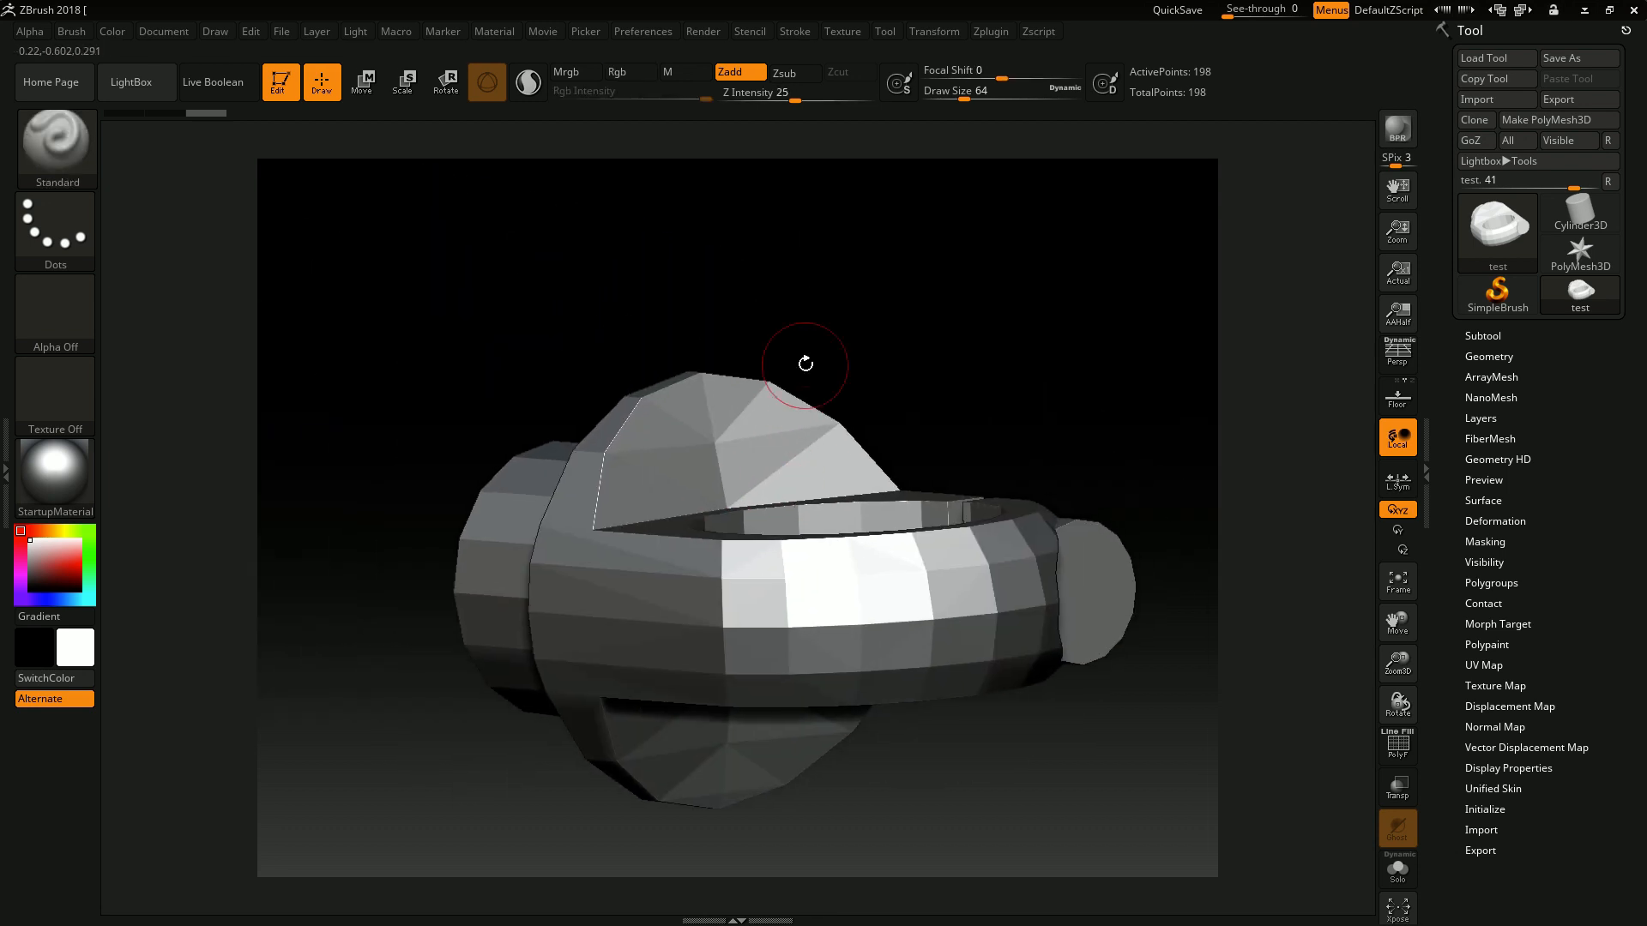
left_click(1397, 352)
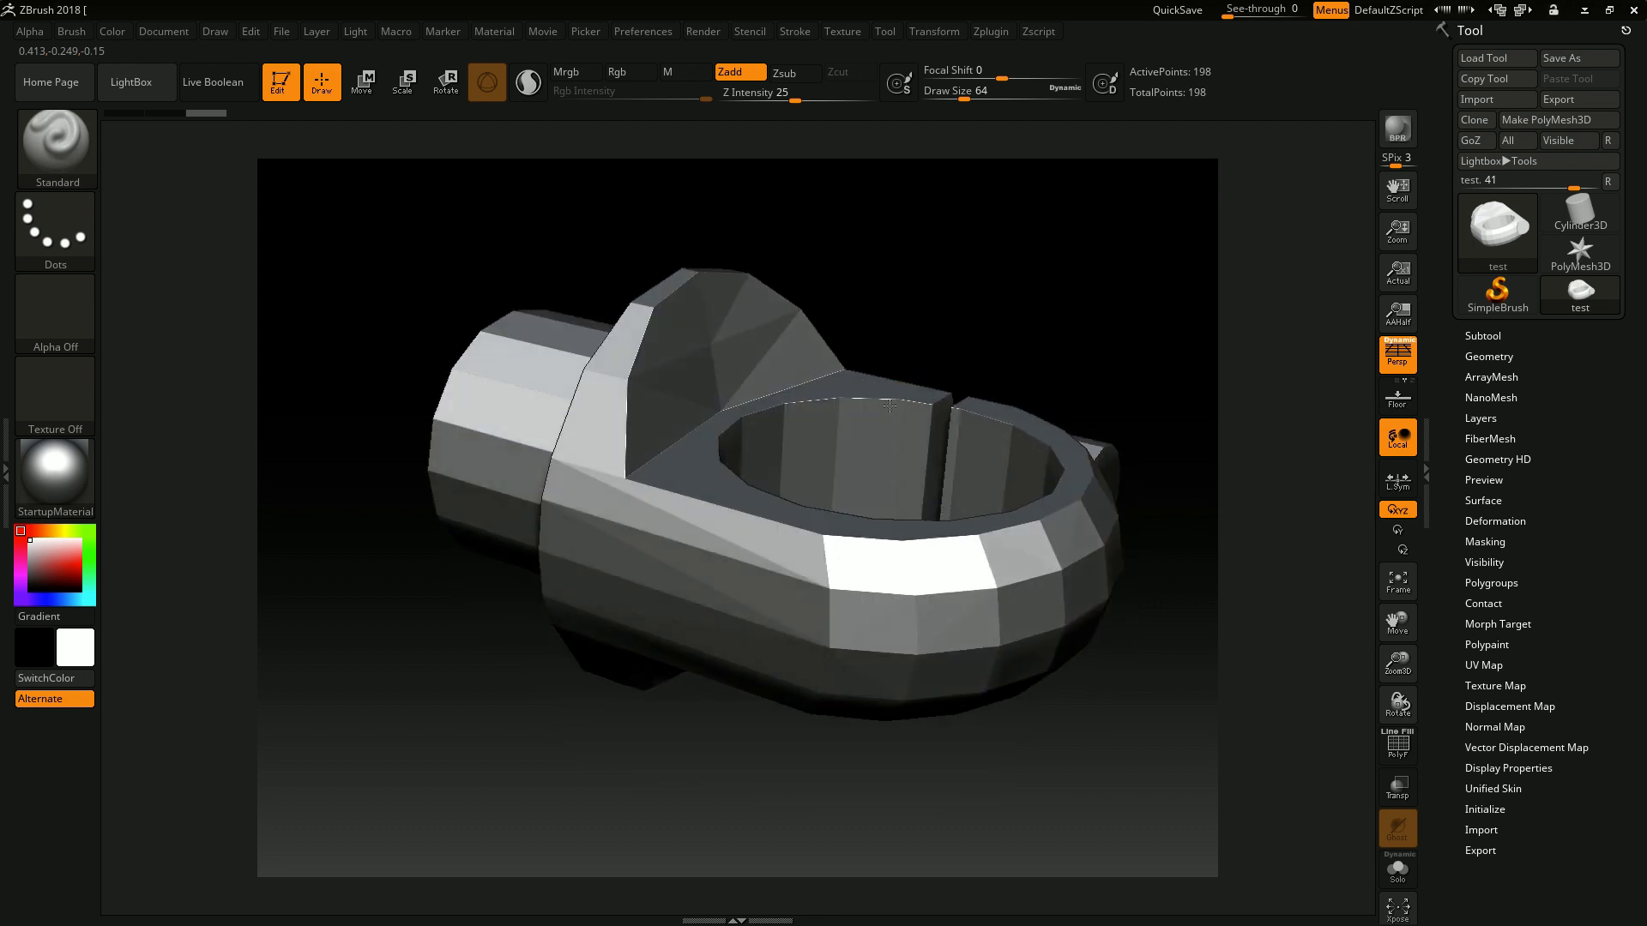
Run Crease Smooth Groups on test.obj from the Desktop as a new mesh, check its polygroups and hide the polyframe.
left_click(997, 37)
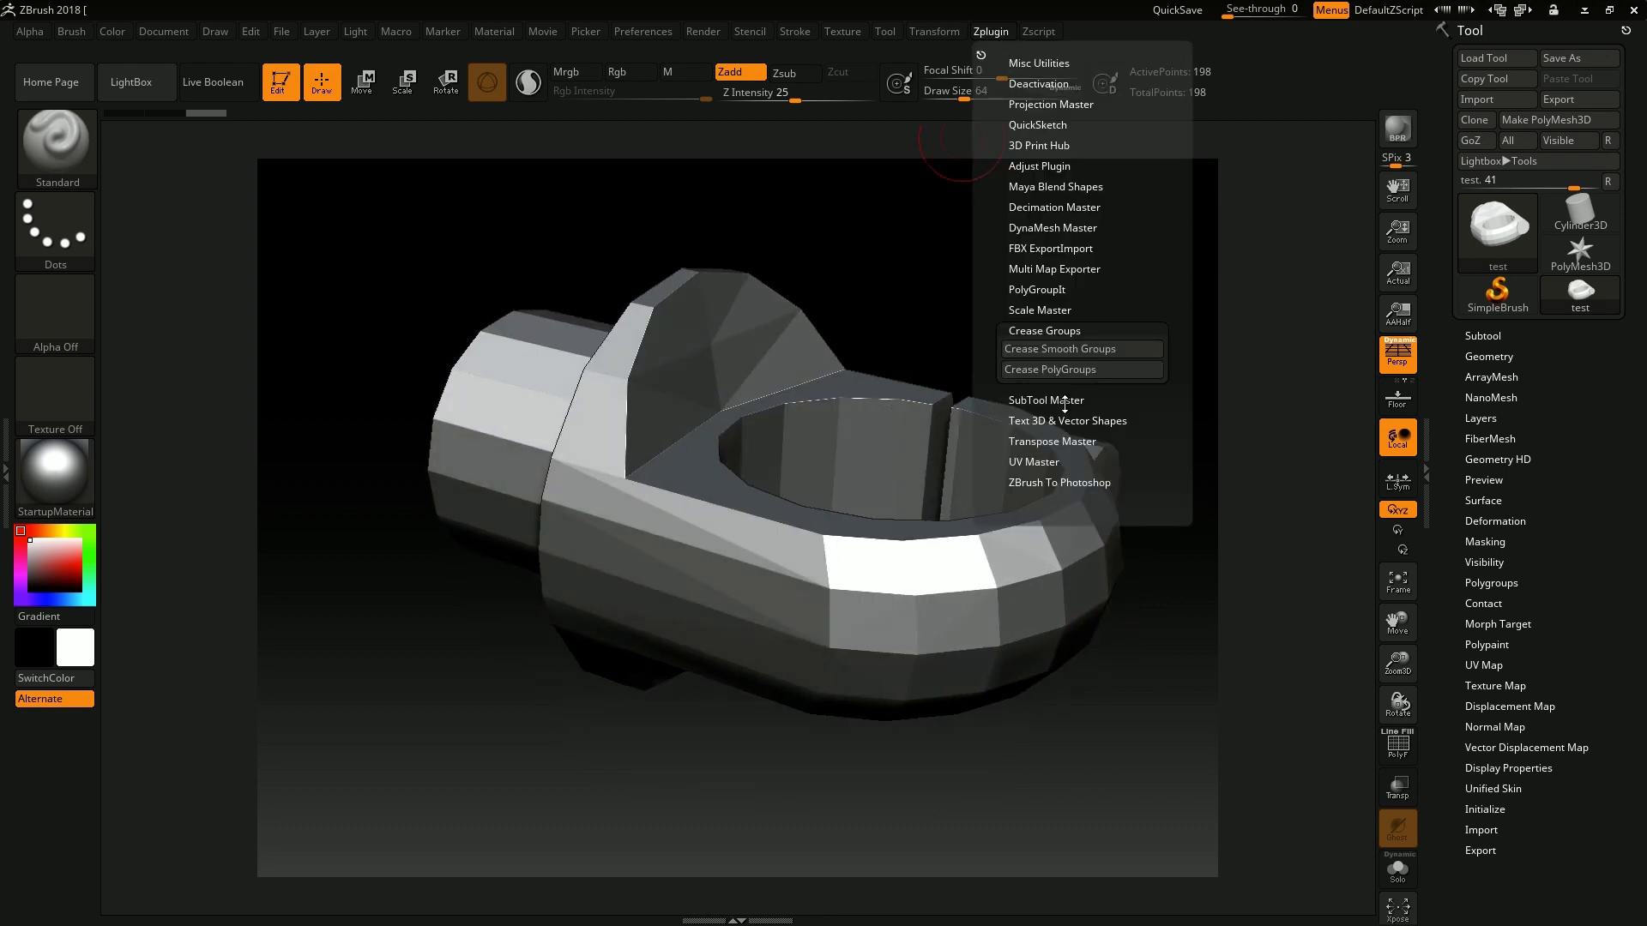
left_click(1063, 350)
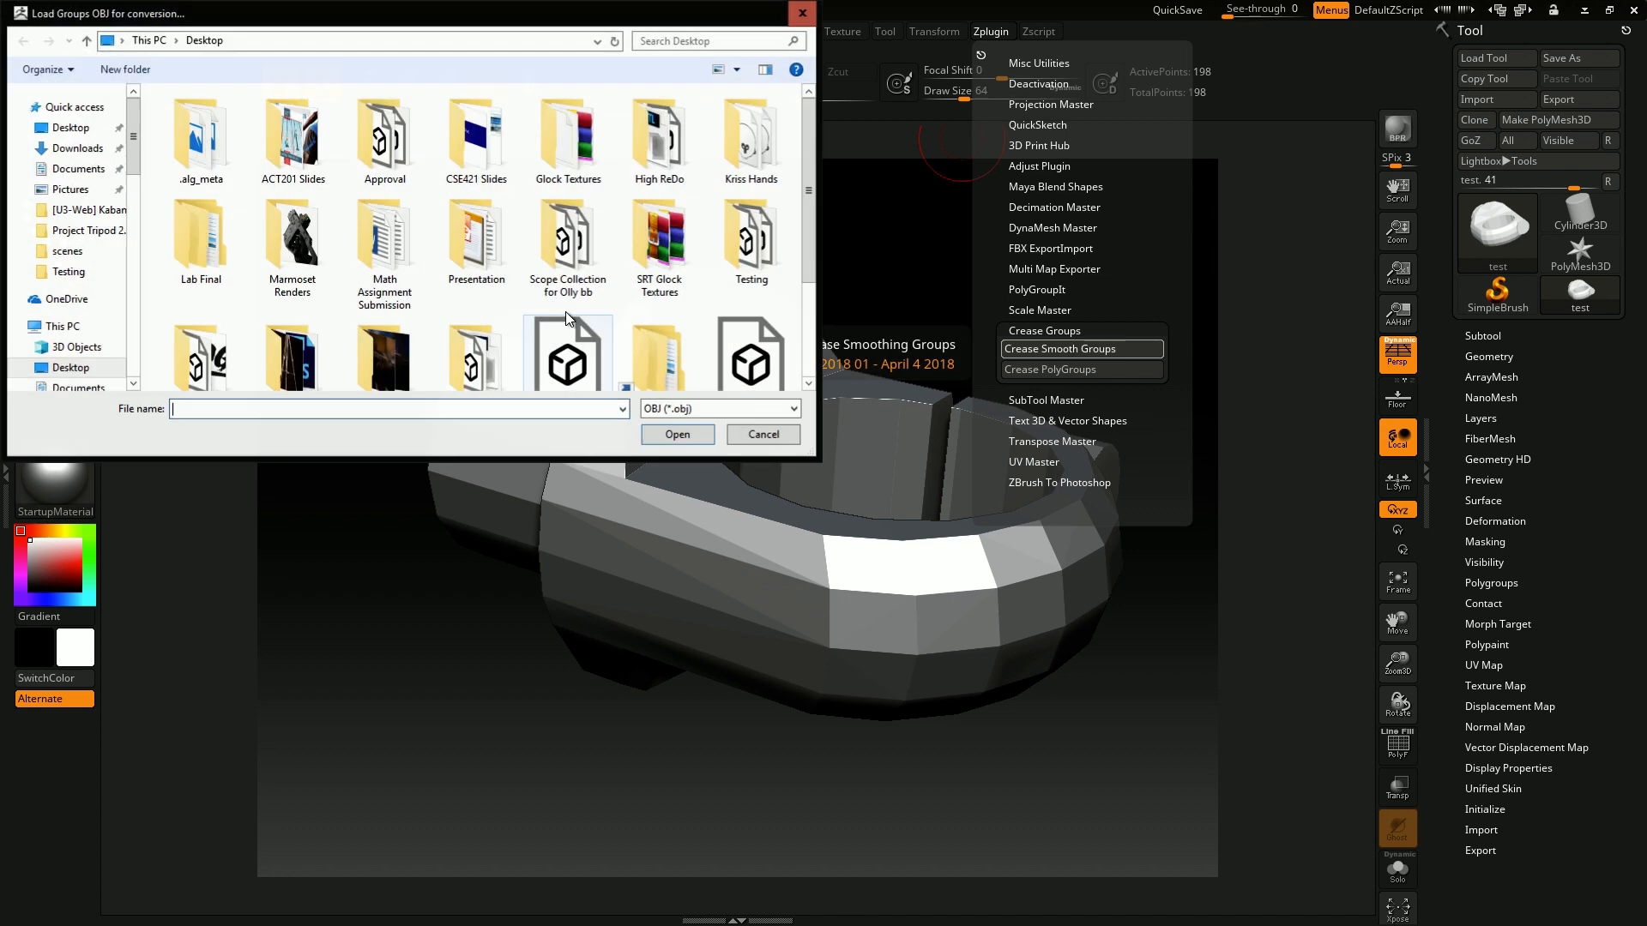
scroll(541, 296, "down", 2)
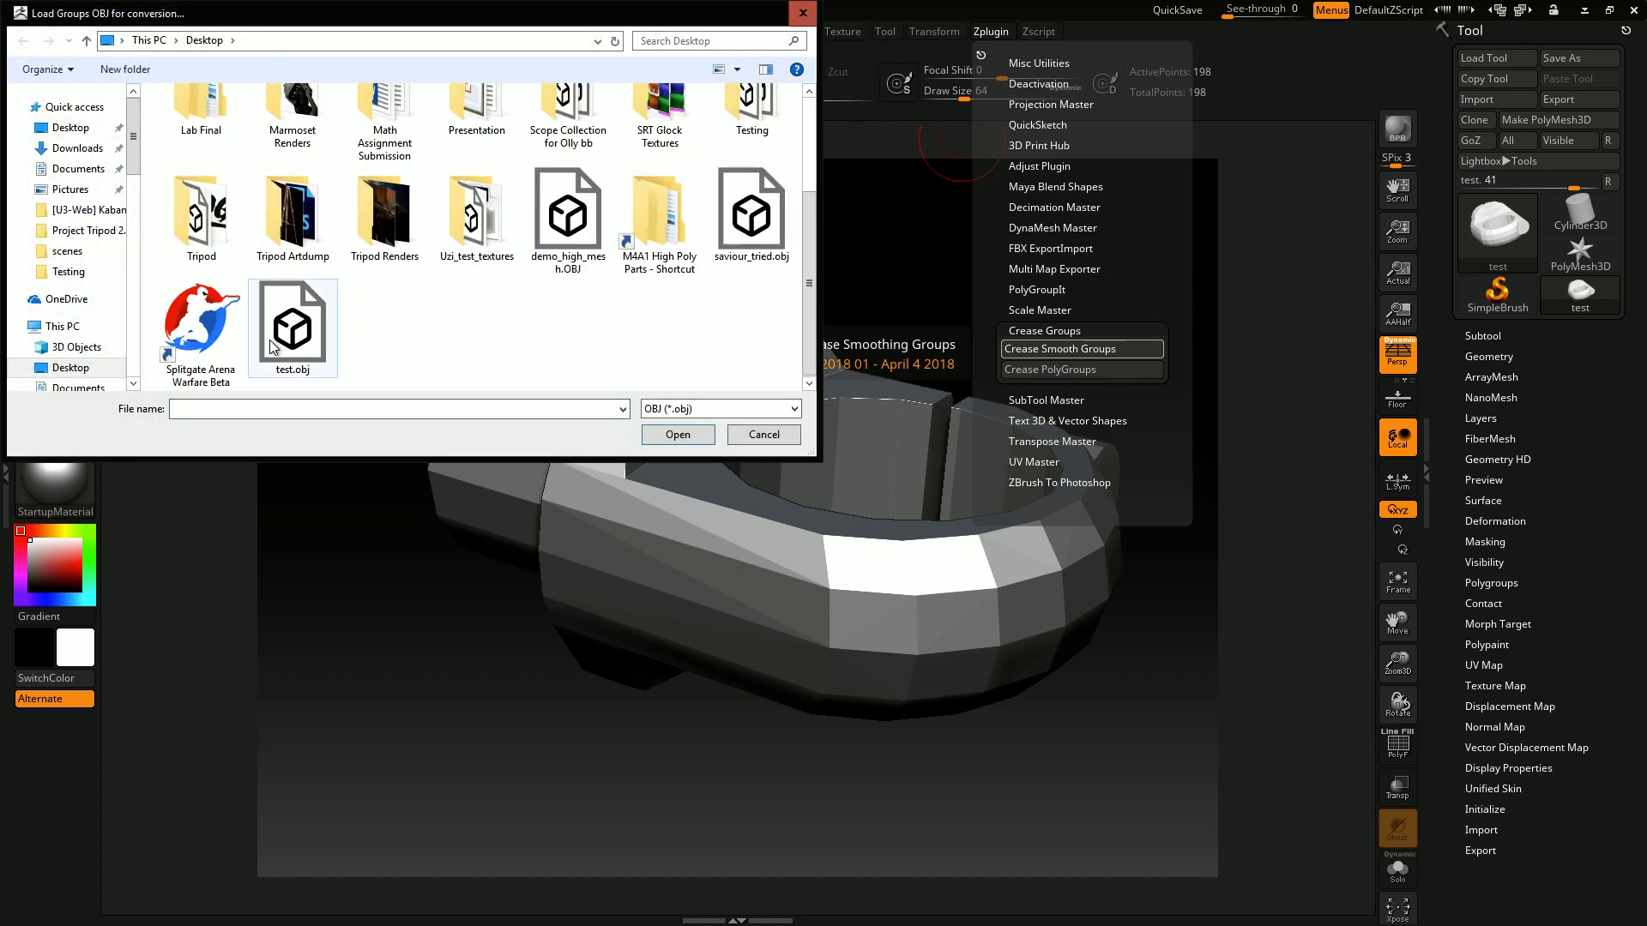
double_click(316, 337)
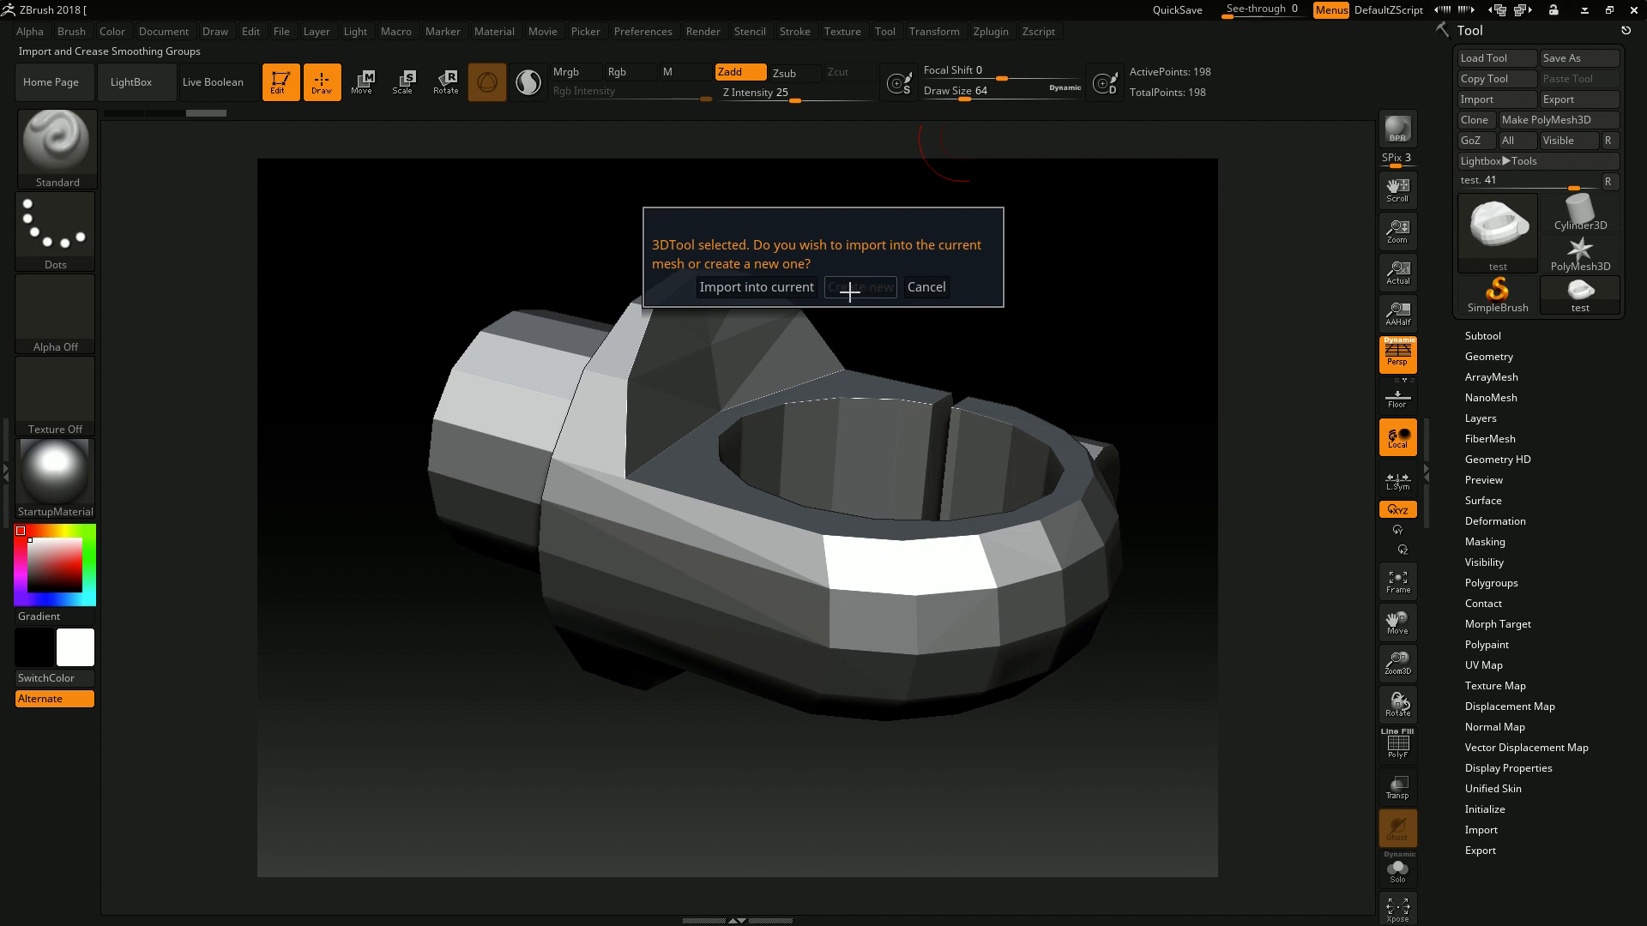
left_click(849, 293)
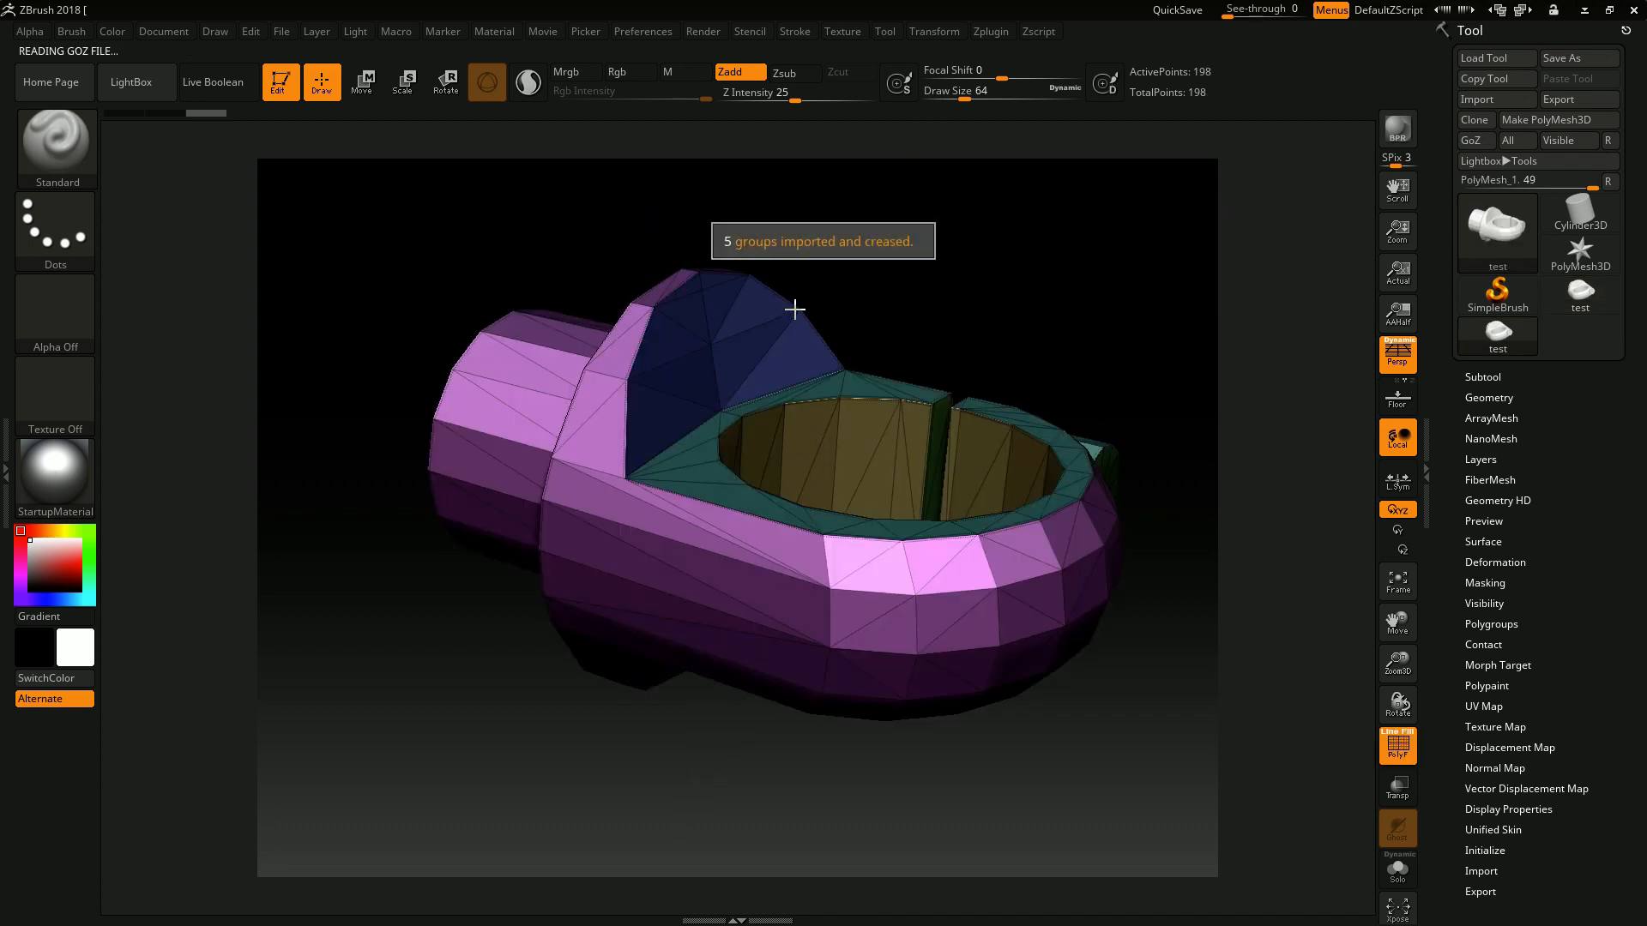
right_click_drag(671, 382, 676, 455)
right_click_drag(778, 626, 708, 500)
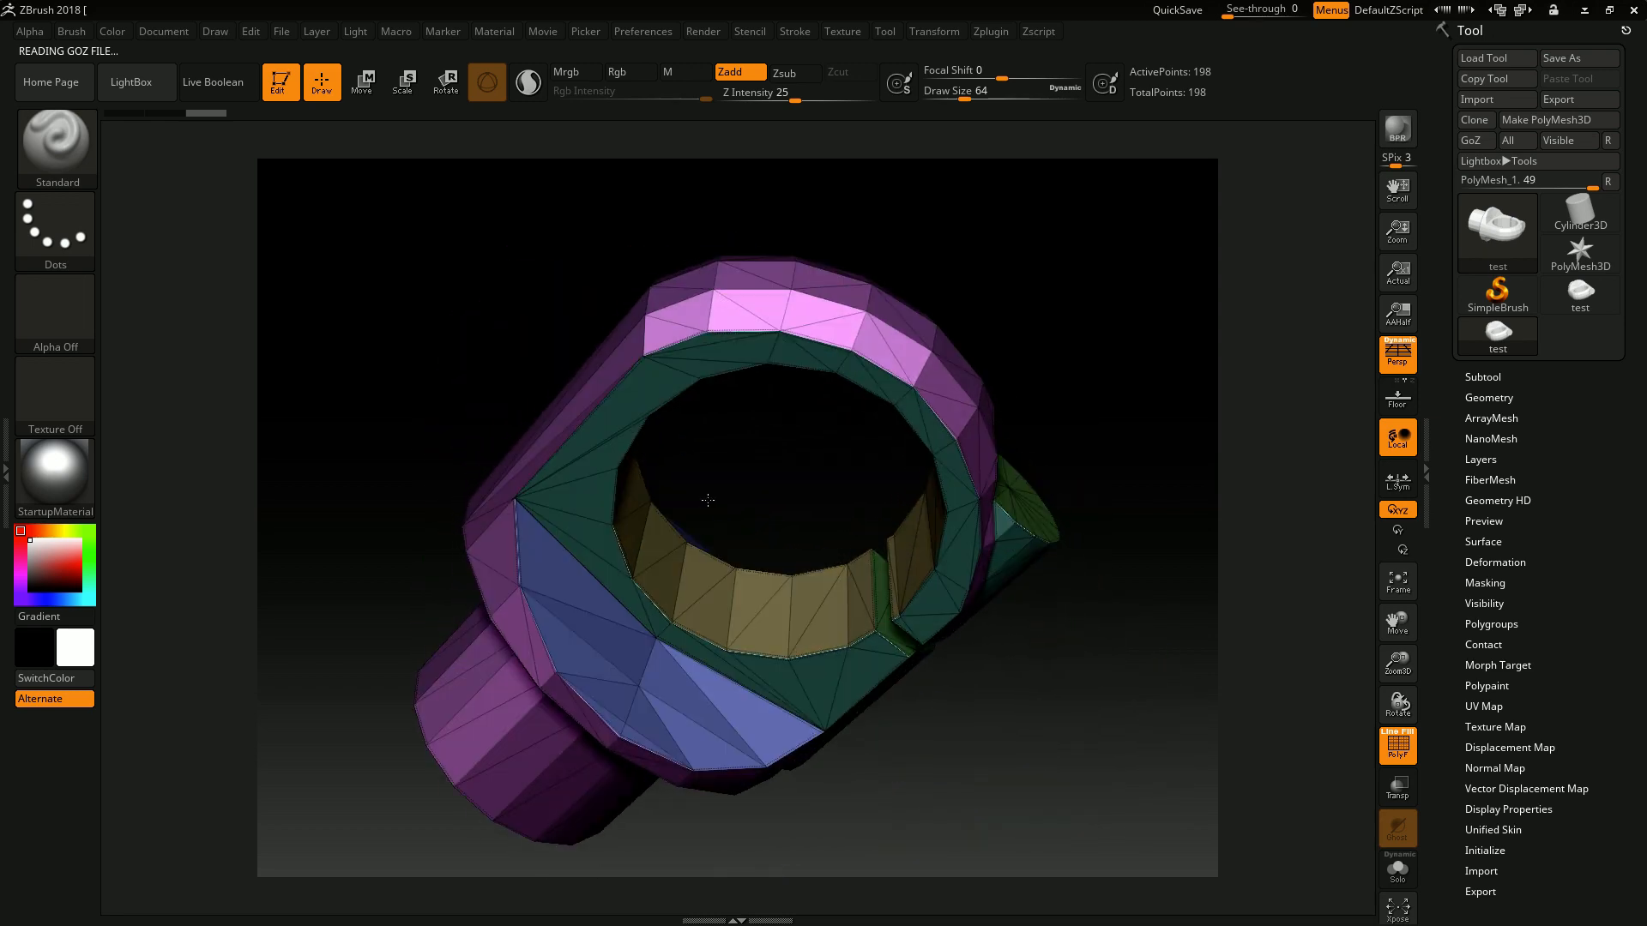
right_click_drag(573, 416, 1029, 382)
key("shift+f")
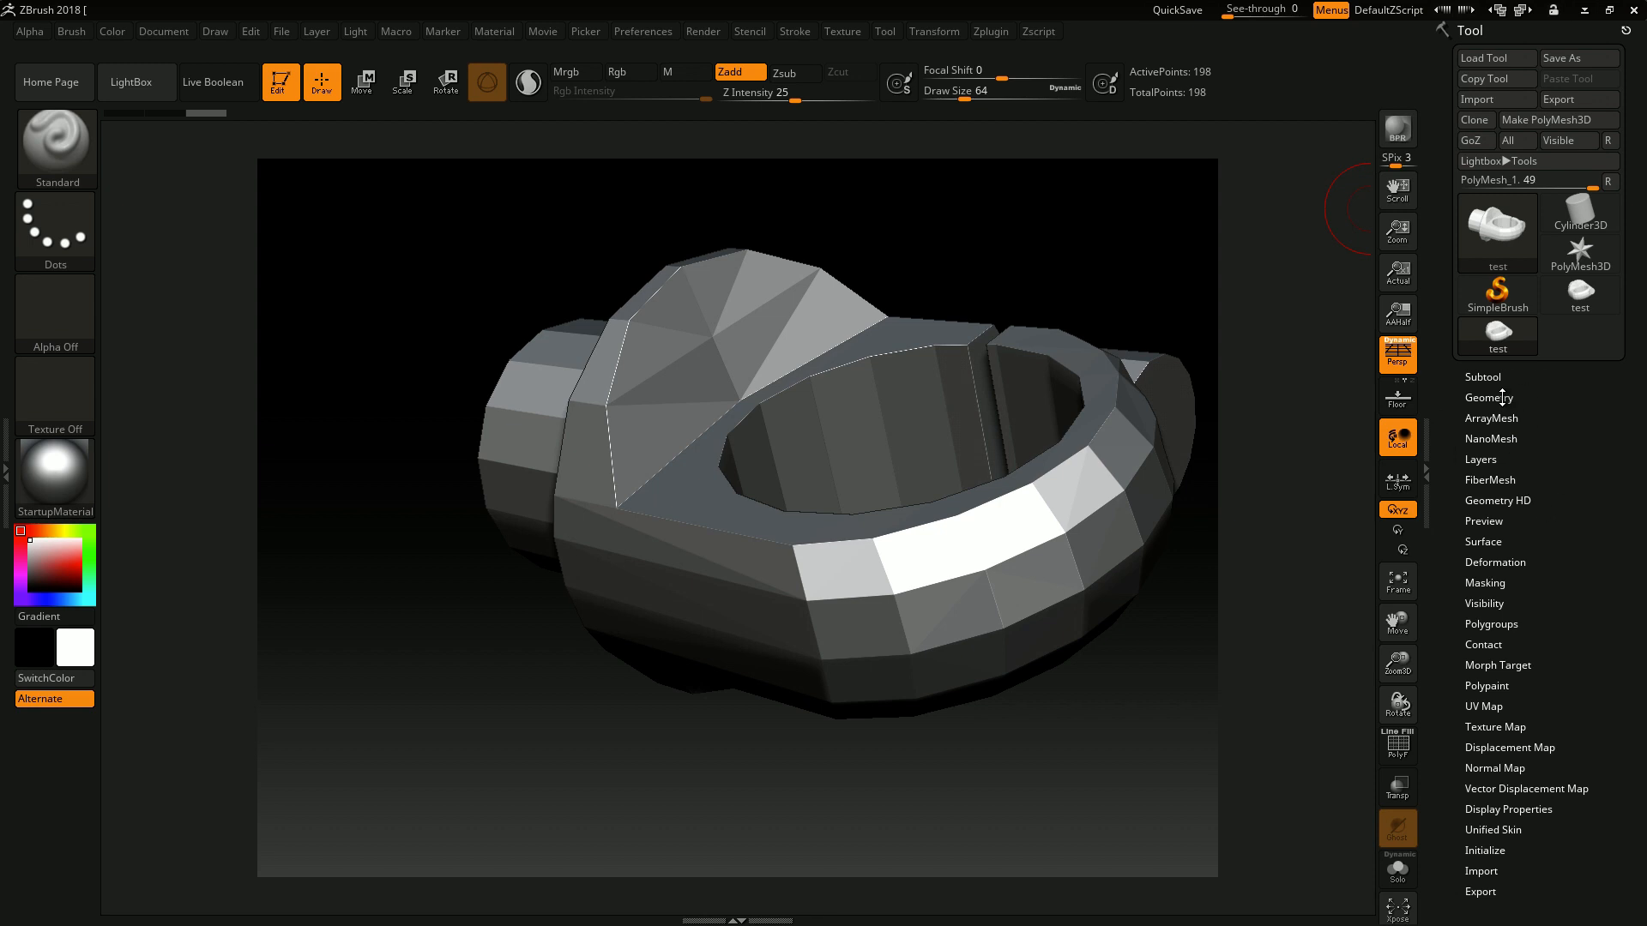
DynaMesh the clamp with DynaMesh Master at a polycount of 2.5 million.
left_click(995, 33)
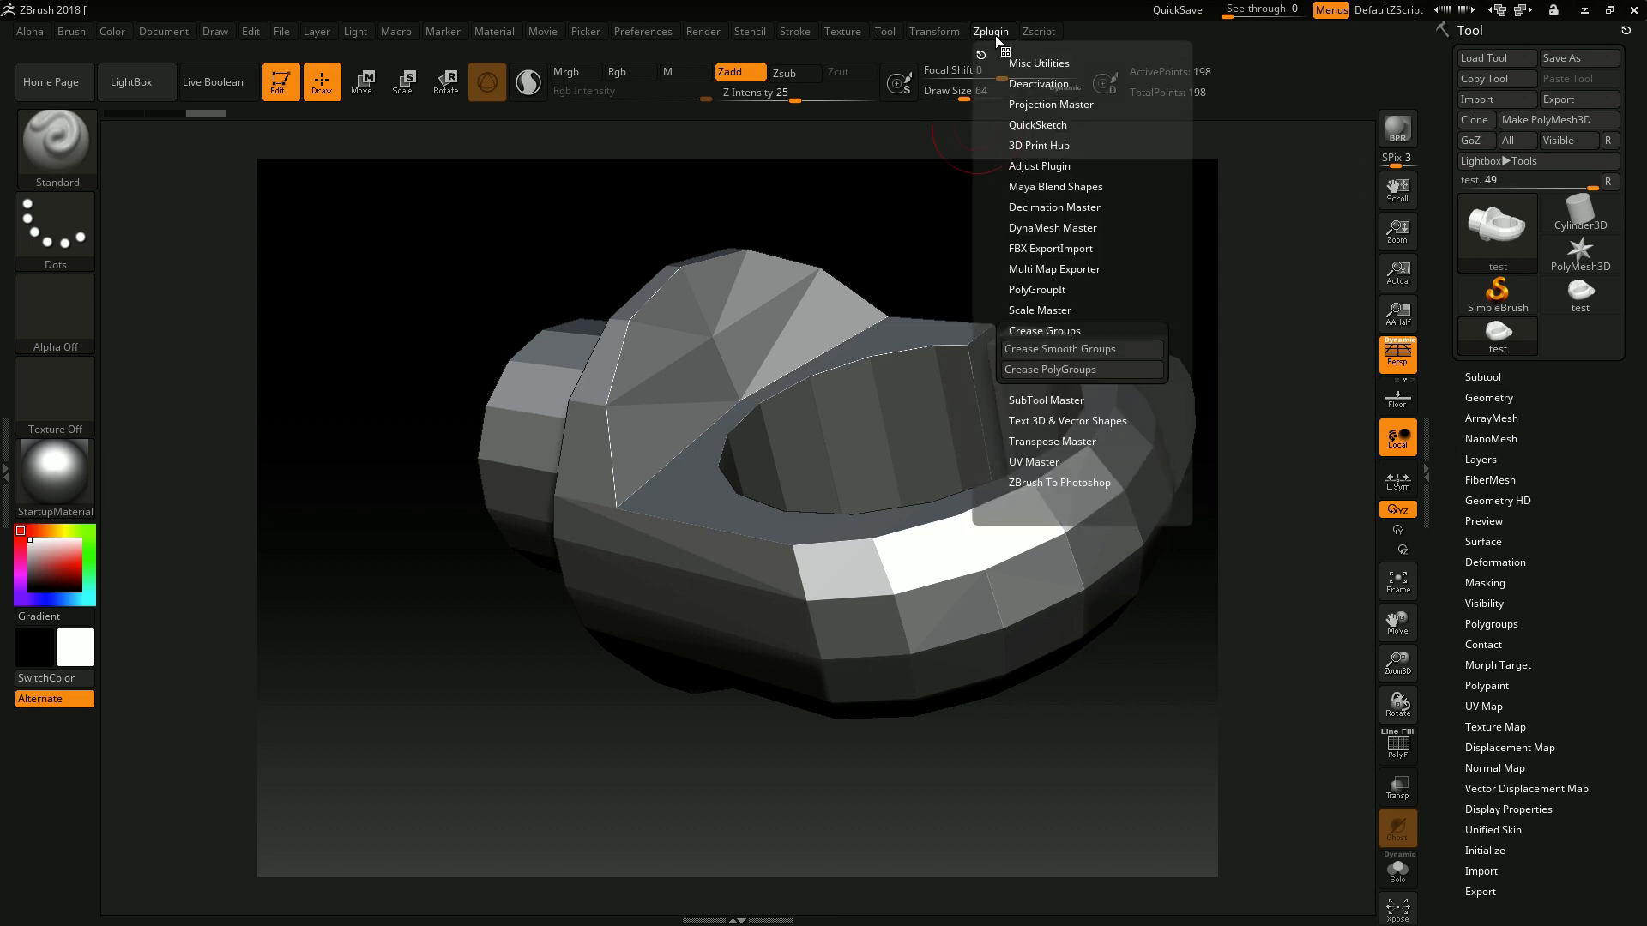
left_click(1053, 227)
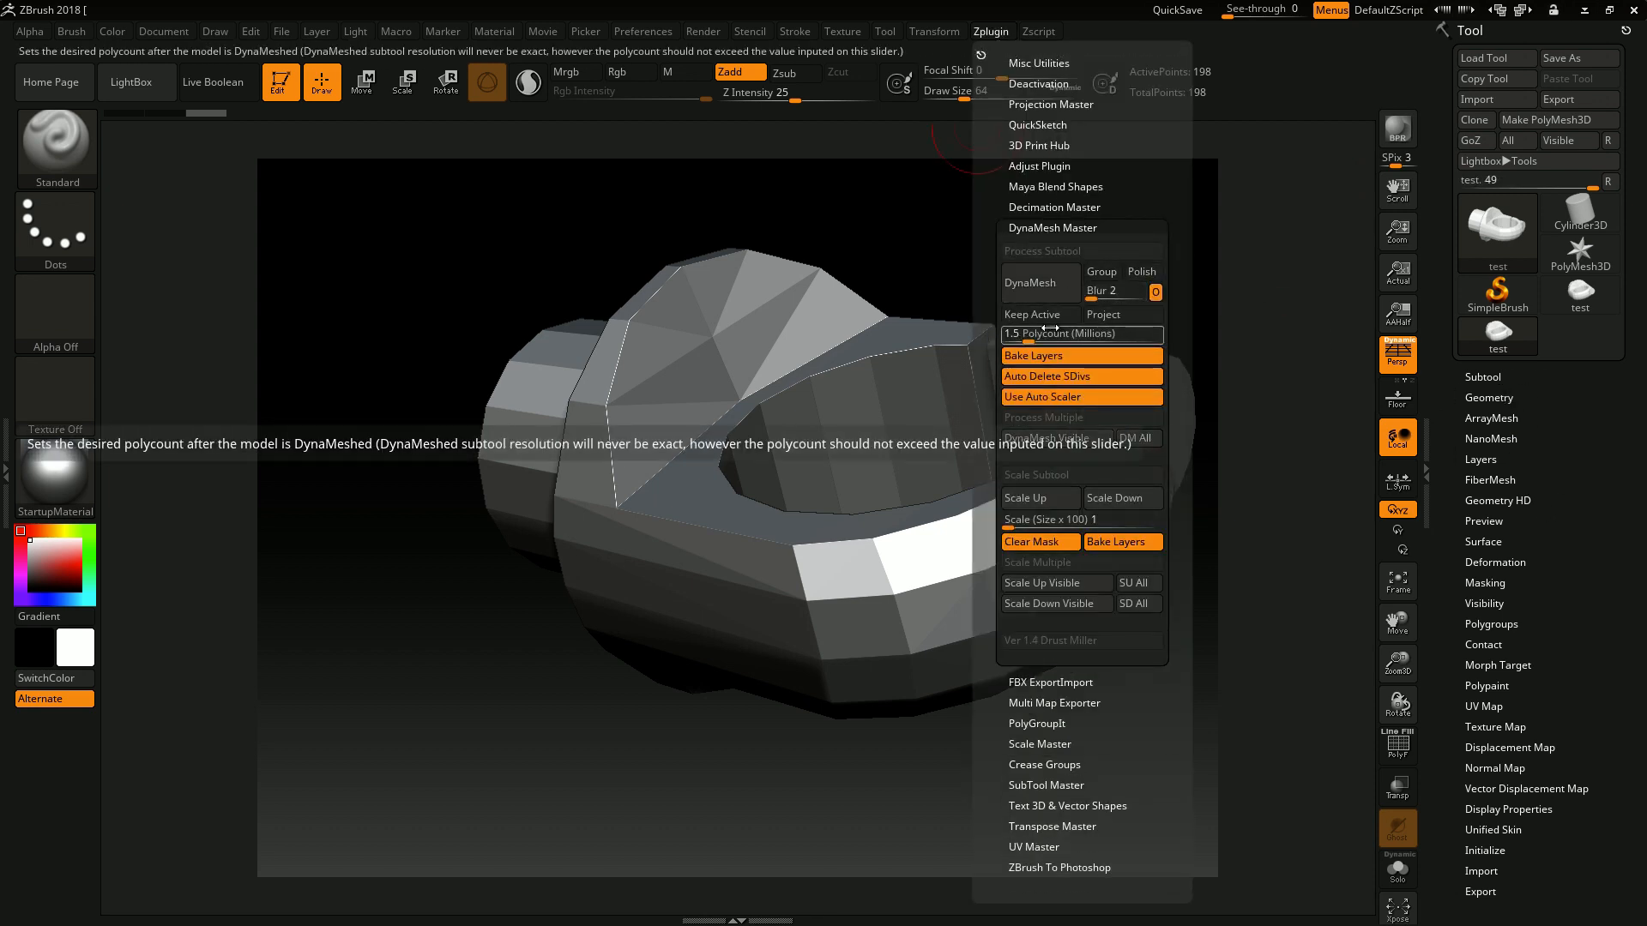
left_click(1160, 330)
type("2.")
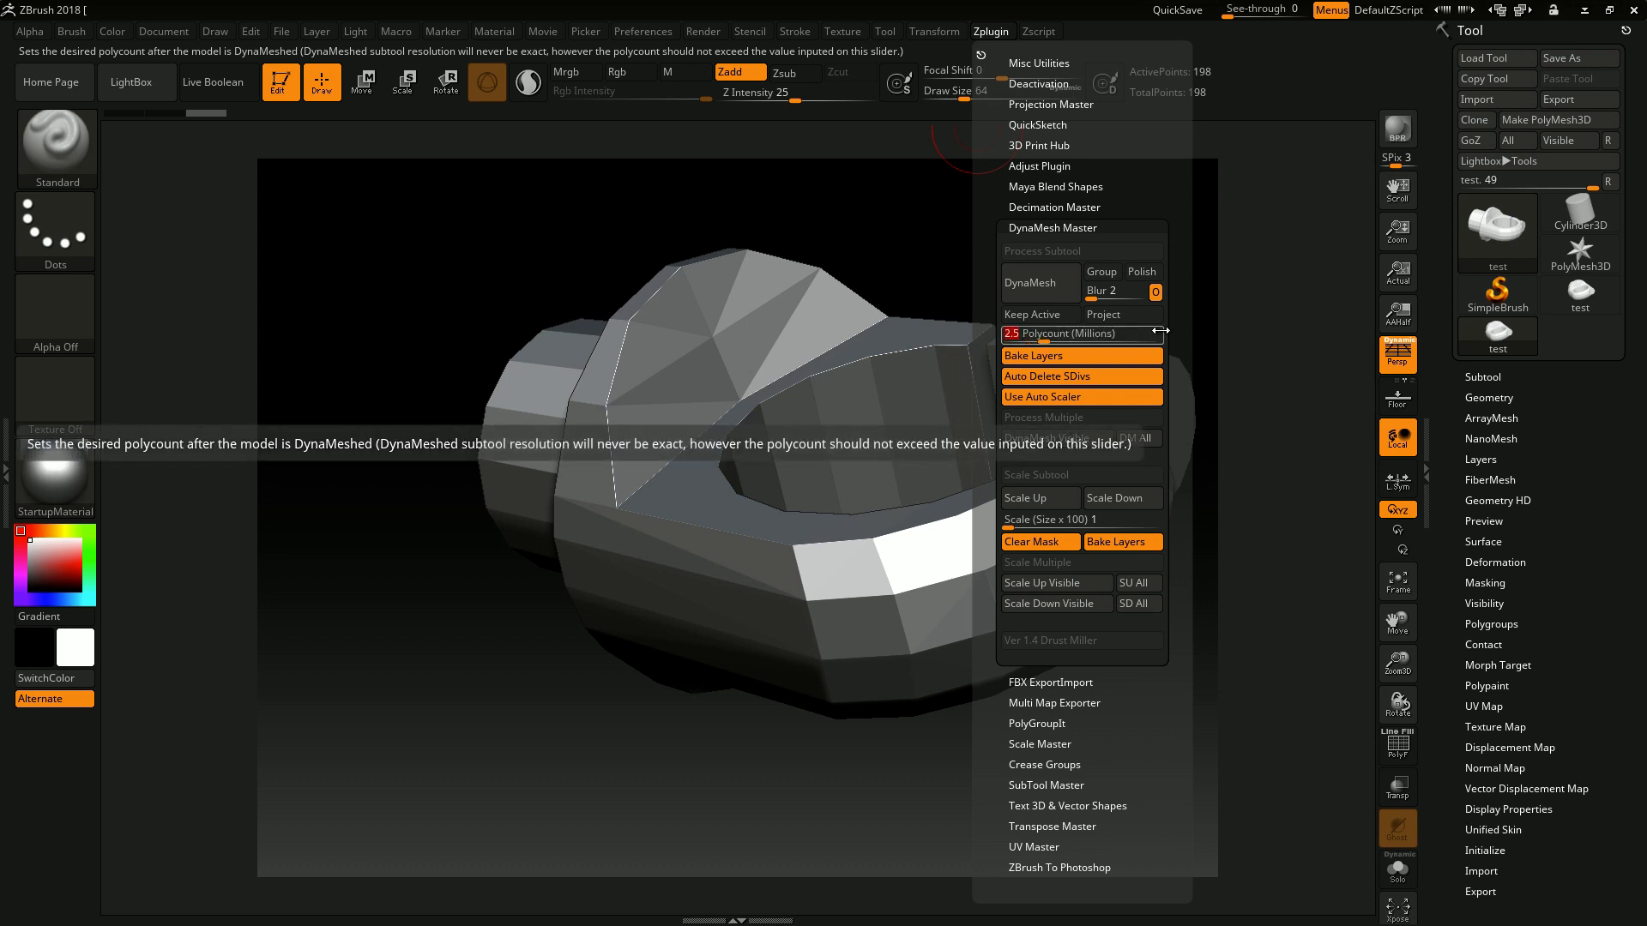
key("Return")
left_click(1031, 286)
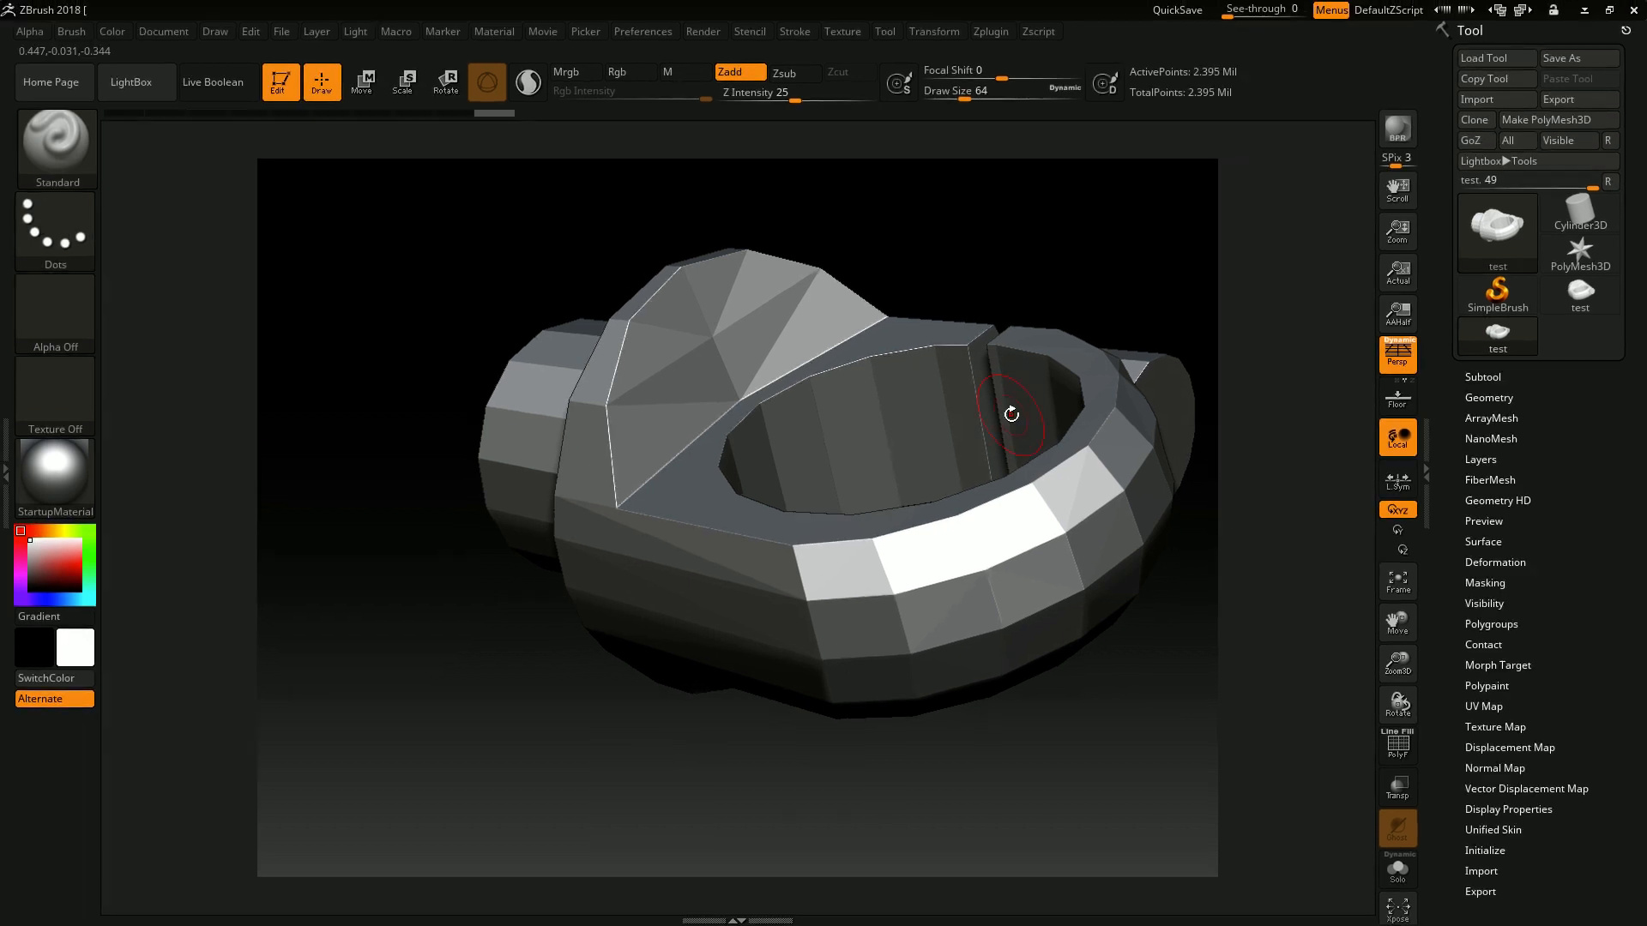
Examine the DynaMeshed clamp's polygroups and wireframe up close around the ring, with the polyframe shown and hidden.
mouse_move(996, 378)
left_mouse_down()
mouse_move(926, 412)
mouse_move(949, 422)
left_mouse_up()
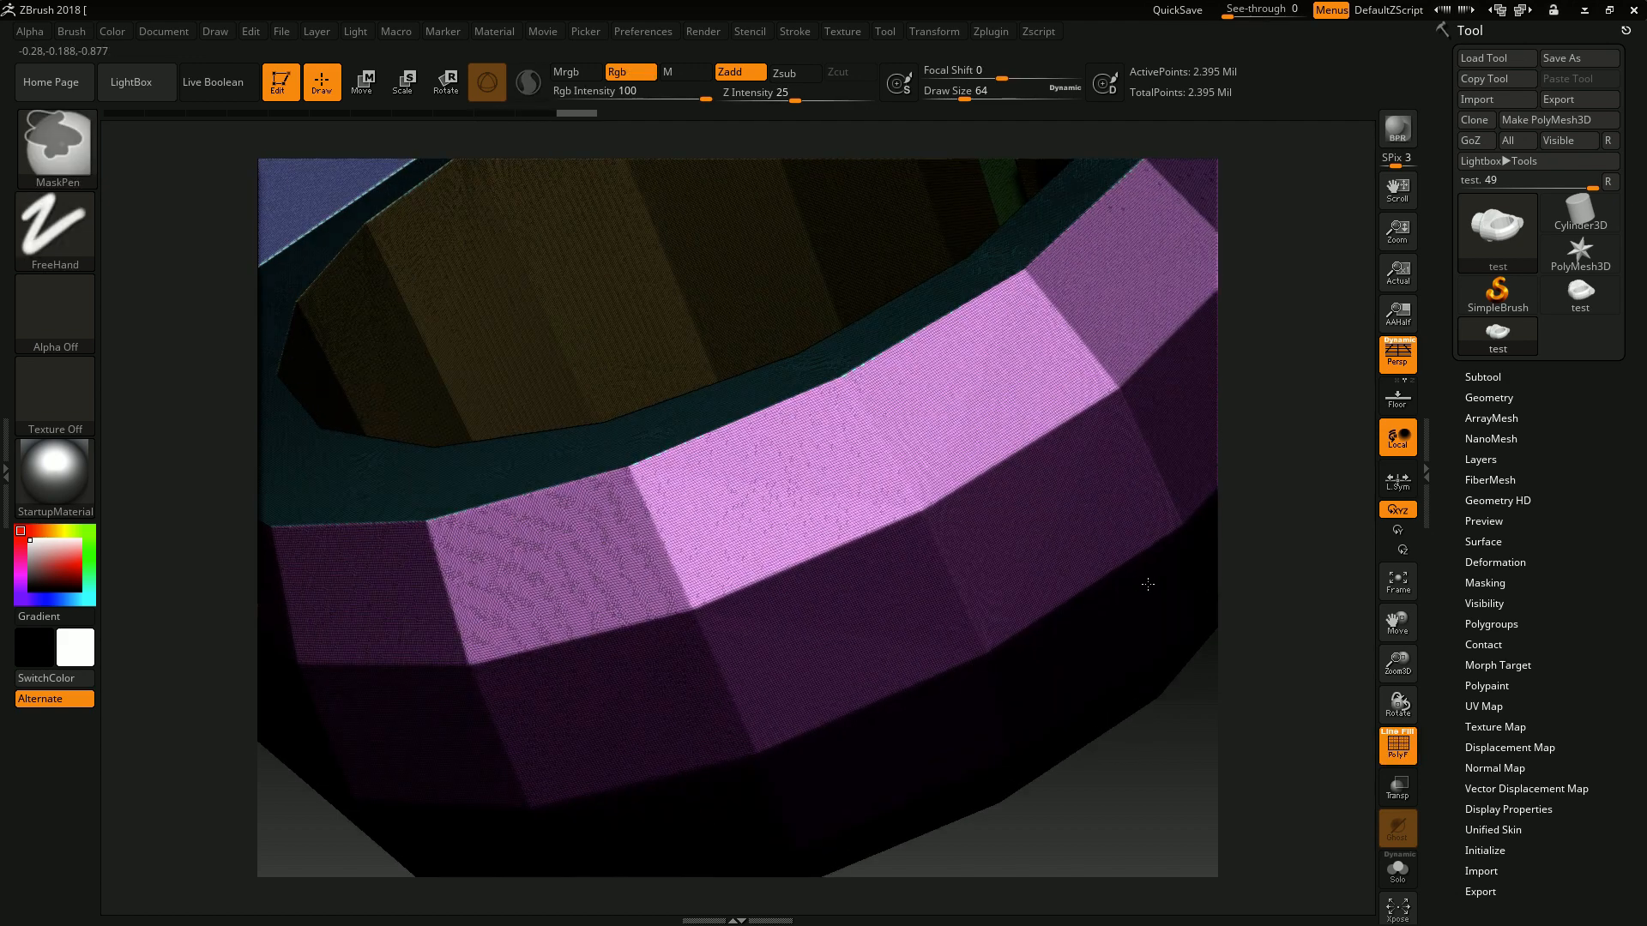
mouse_move(1148, 584)
right_mouse_down("ctrl")
mouse_move(1066, 508)
mouse_move(952, 523)
right_mouse_up("ctrl")
right_click_drag(1015, 579, 1059, 593, "alt")
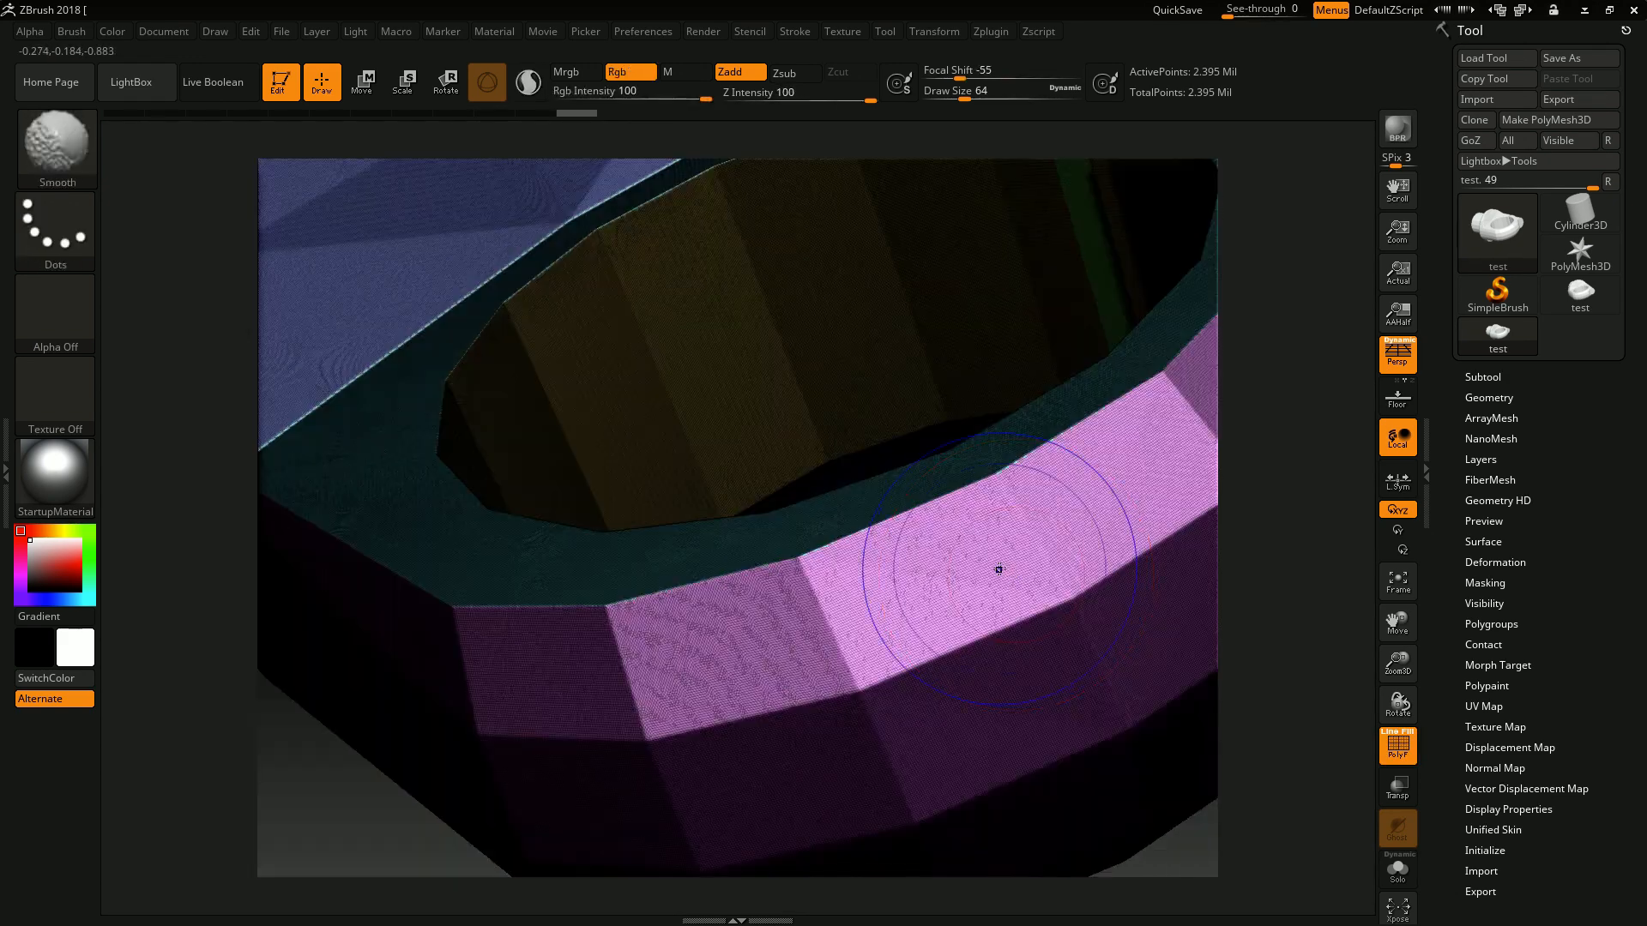
mouse_move(1026, 654)
right_mouse_down("alt")
mouse_move(1034, 516)
mouse_move(920, 436)
mouse_move(938, 489)
right_mouse_up("alt")
key("shift+f")
mouse_move(591, 483)
right_mouse_down()
mouse_move(801, 544)
mouse_move(1011, 563)
mouse_move(955, 589)
mouse_move(1323, 514)
right_mouse_up()
right_click_drag(869, 513, 797, 502)
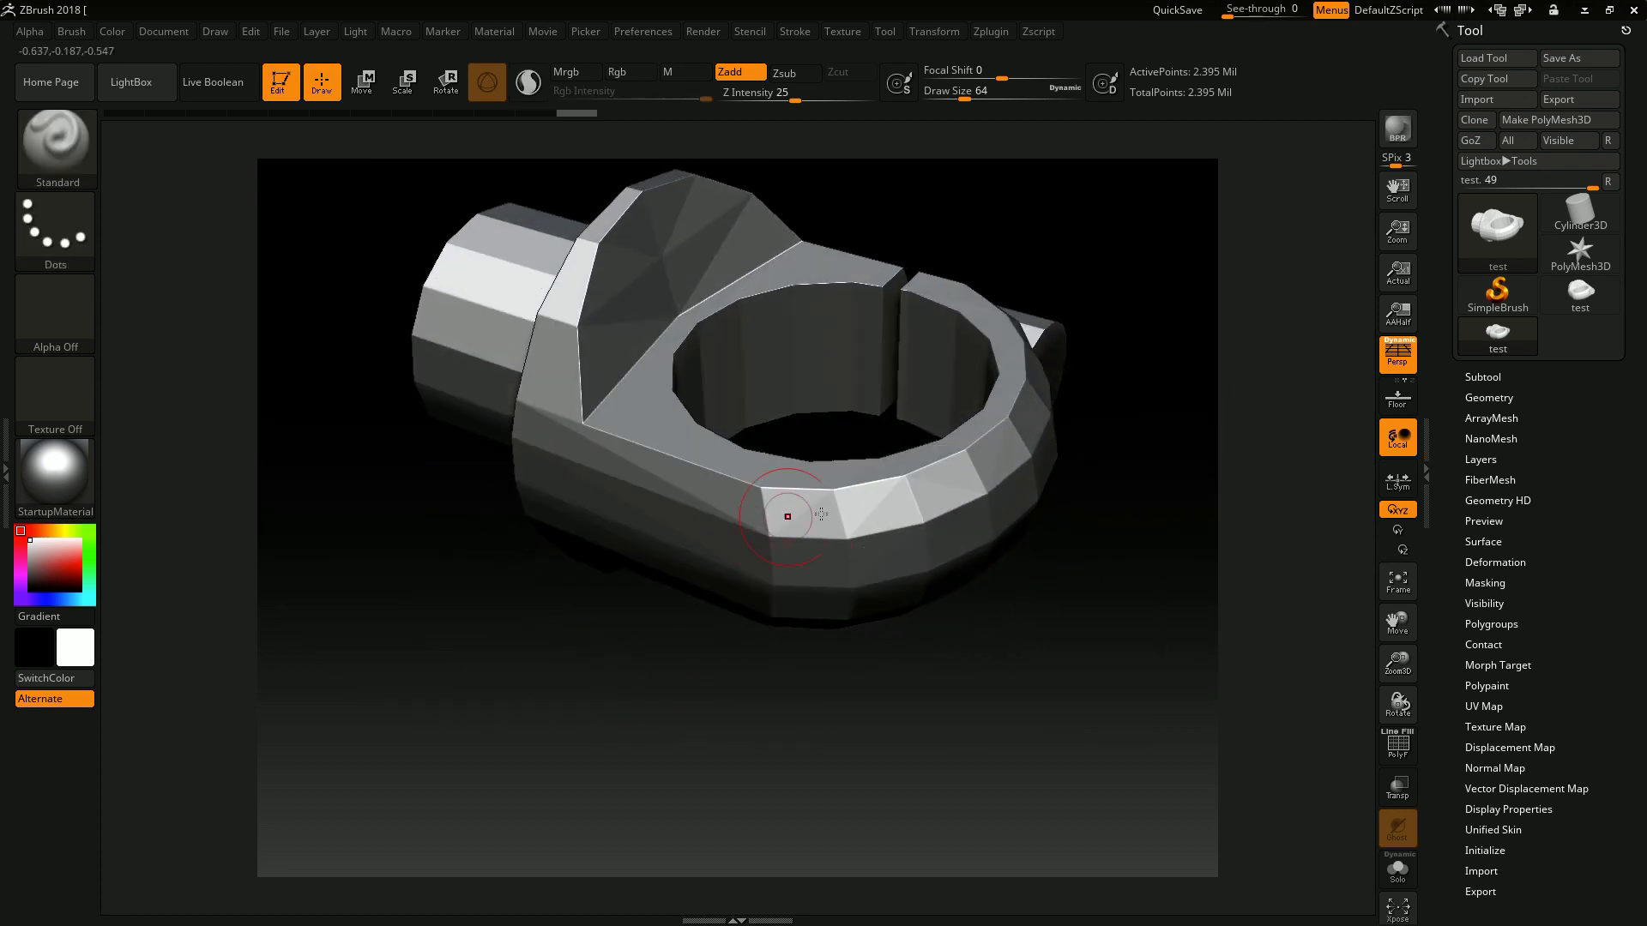
Smooth the clamp's faceted surfaces with repeated Polish By Groups deformations, mostly at 100.
left_click(1494, 563)
scroll(1501, 583, "down", 2)
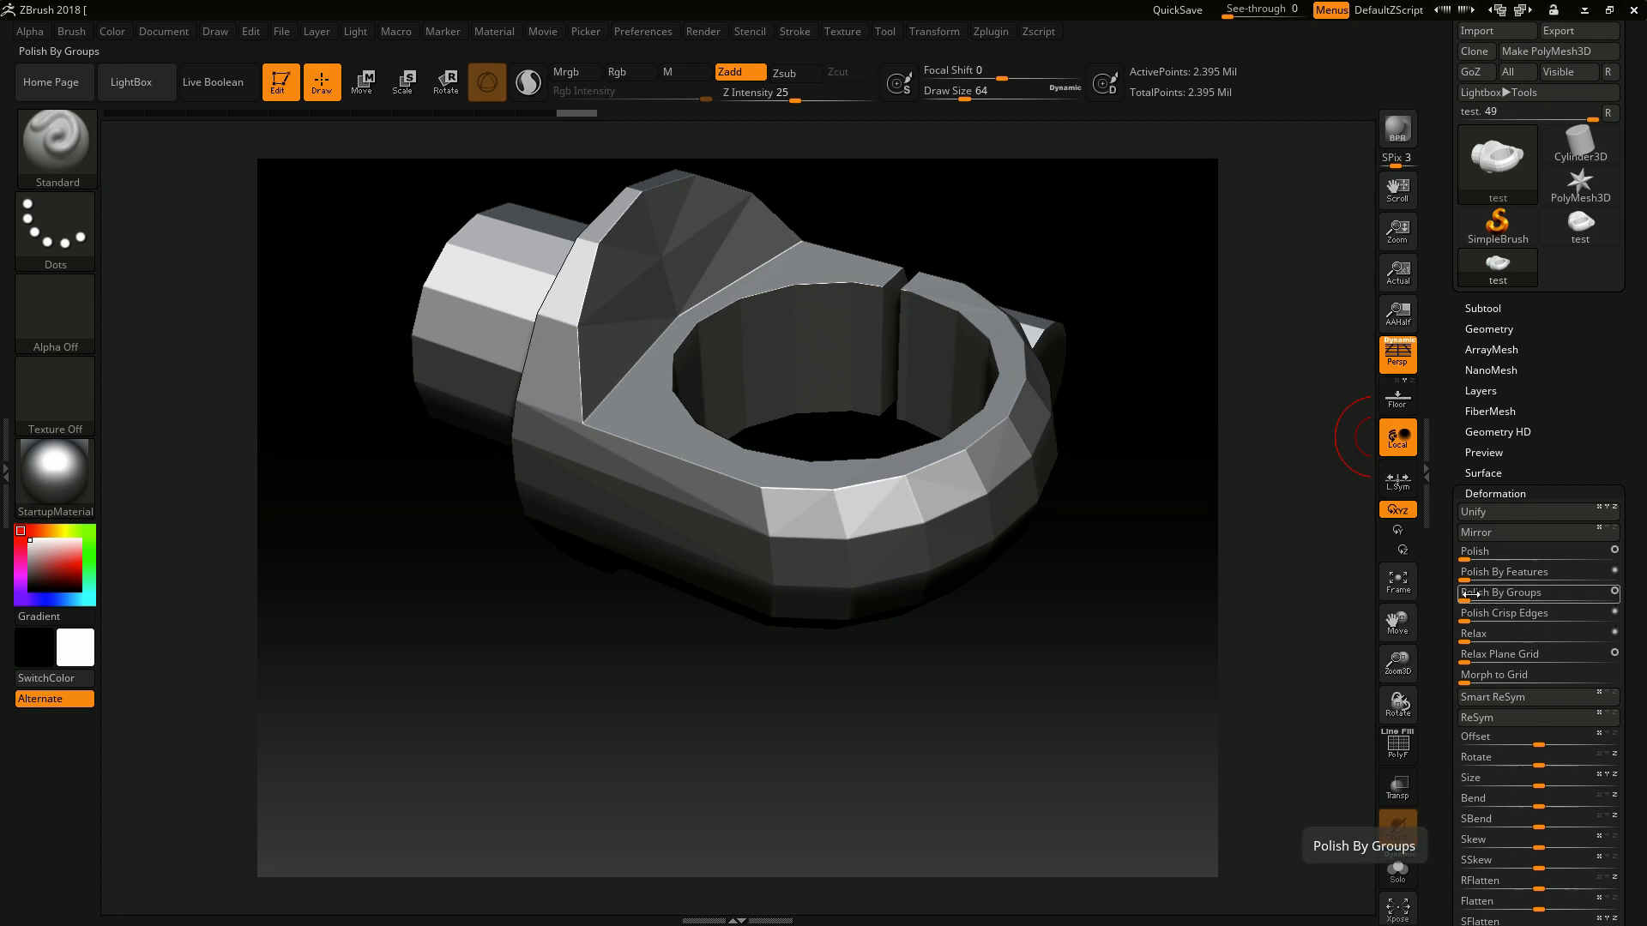
mouse_move(1617, 598)
left_mouse_down()
mouse_move(1474, 592)
mouse_move(1635, 597)
left_mouse_up()
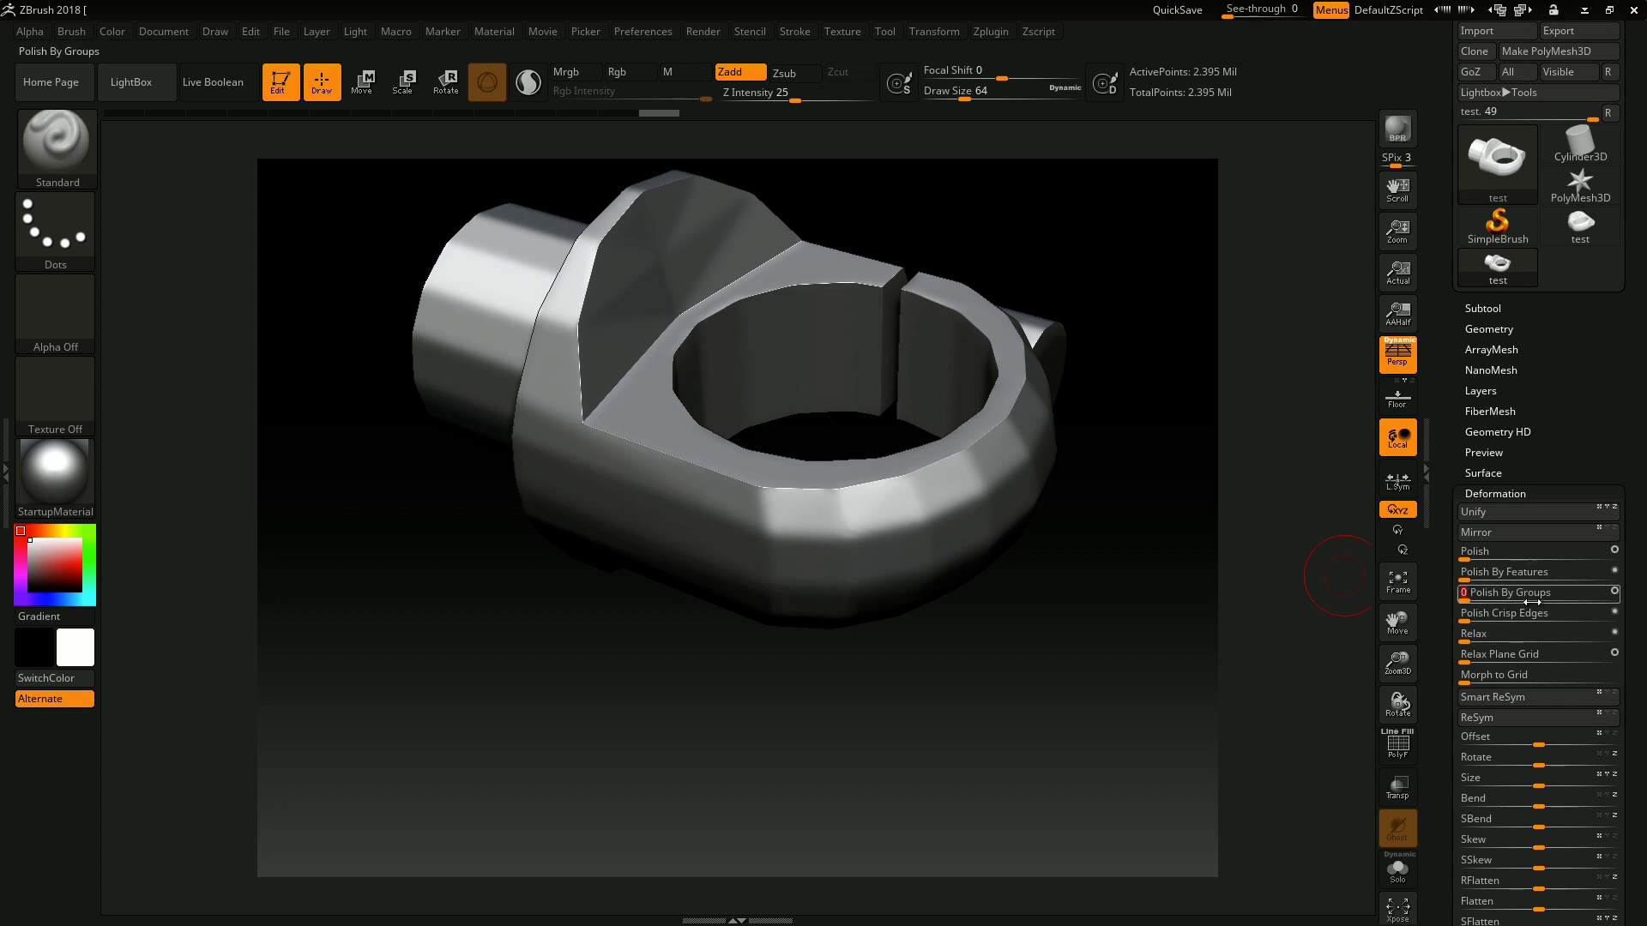
left_click_drag(1533, 603, 1619, 591)
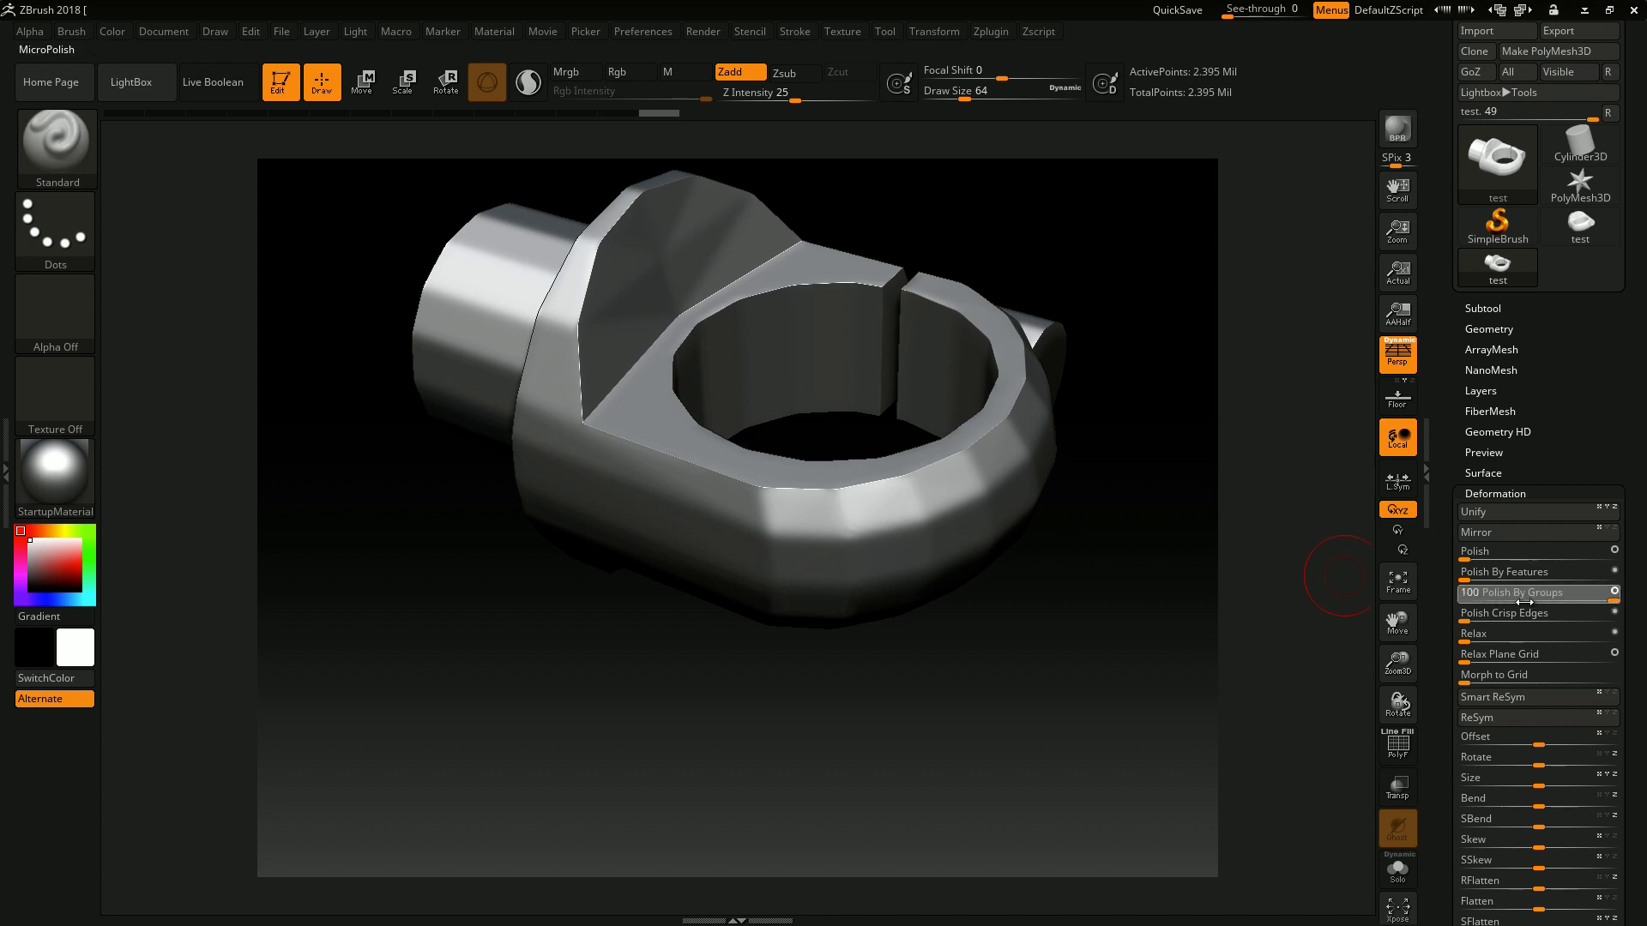
left_click_drag(1485, 598, 1587, 598)
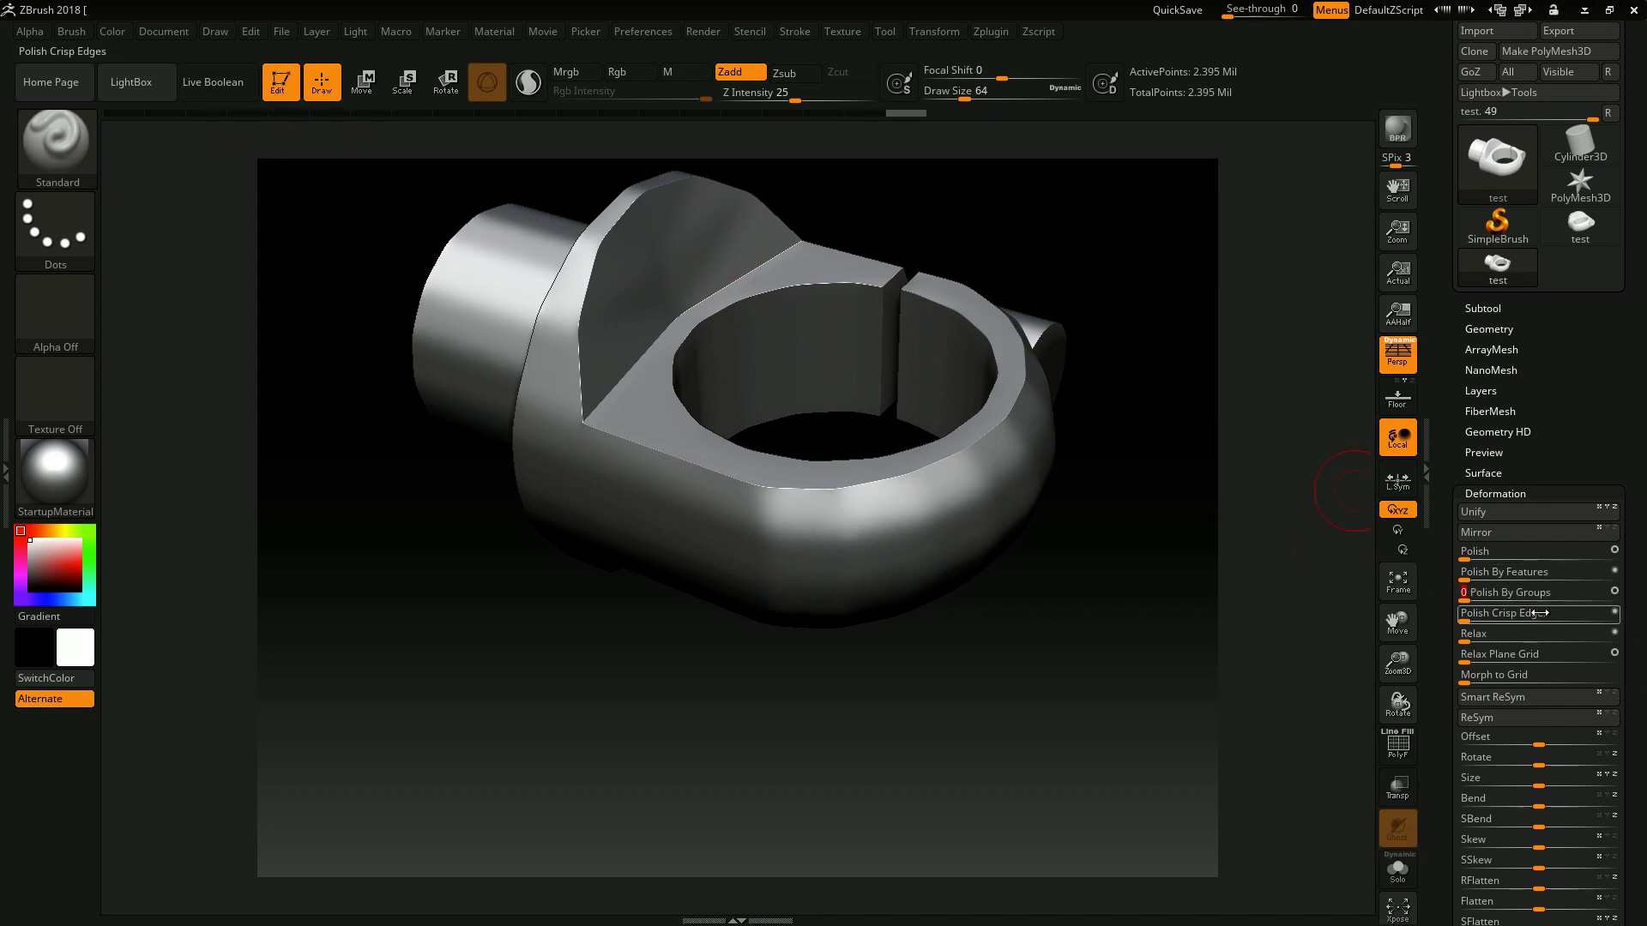
left_click_drag(1470, 598, 1493, 594)
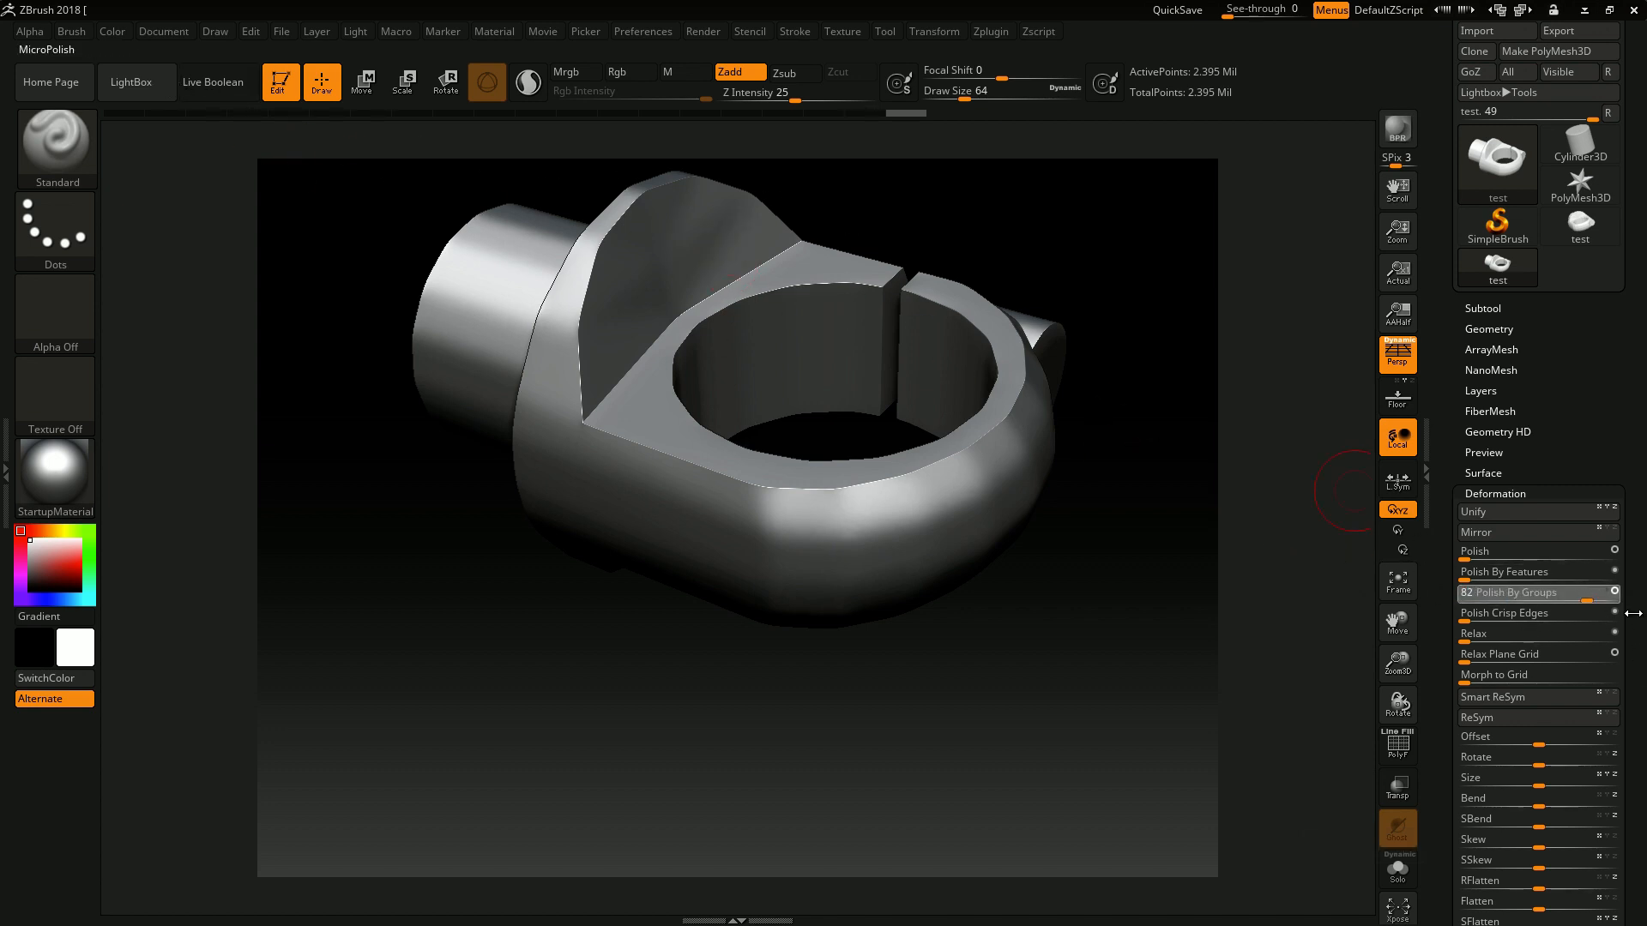
mouse_move(1633, 613)
left_mouse_down()
mouse_move(1562, 594)
mouse_move(1618, 598)
left_mouse_up()
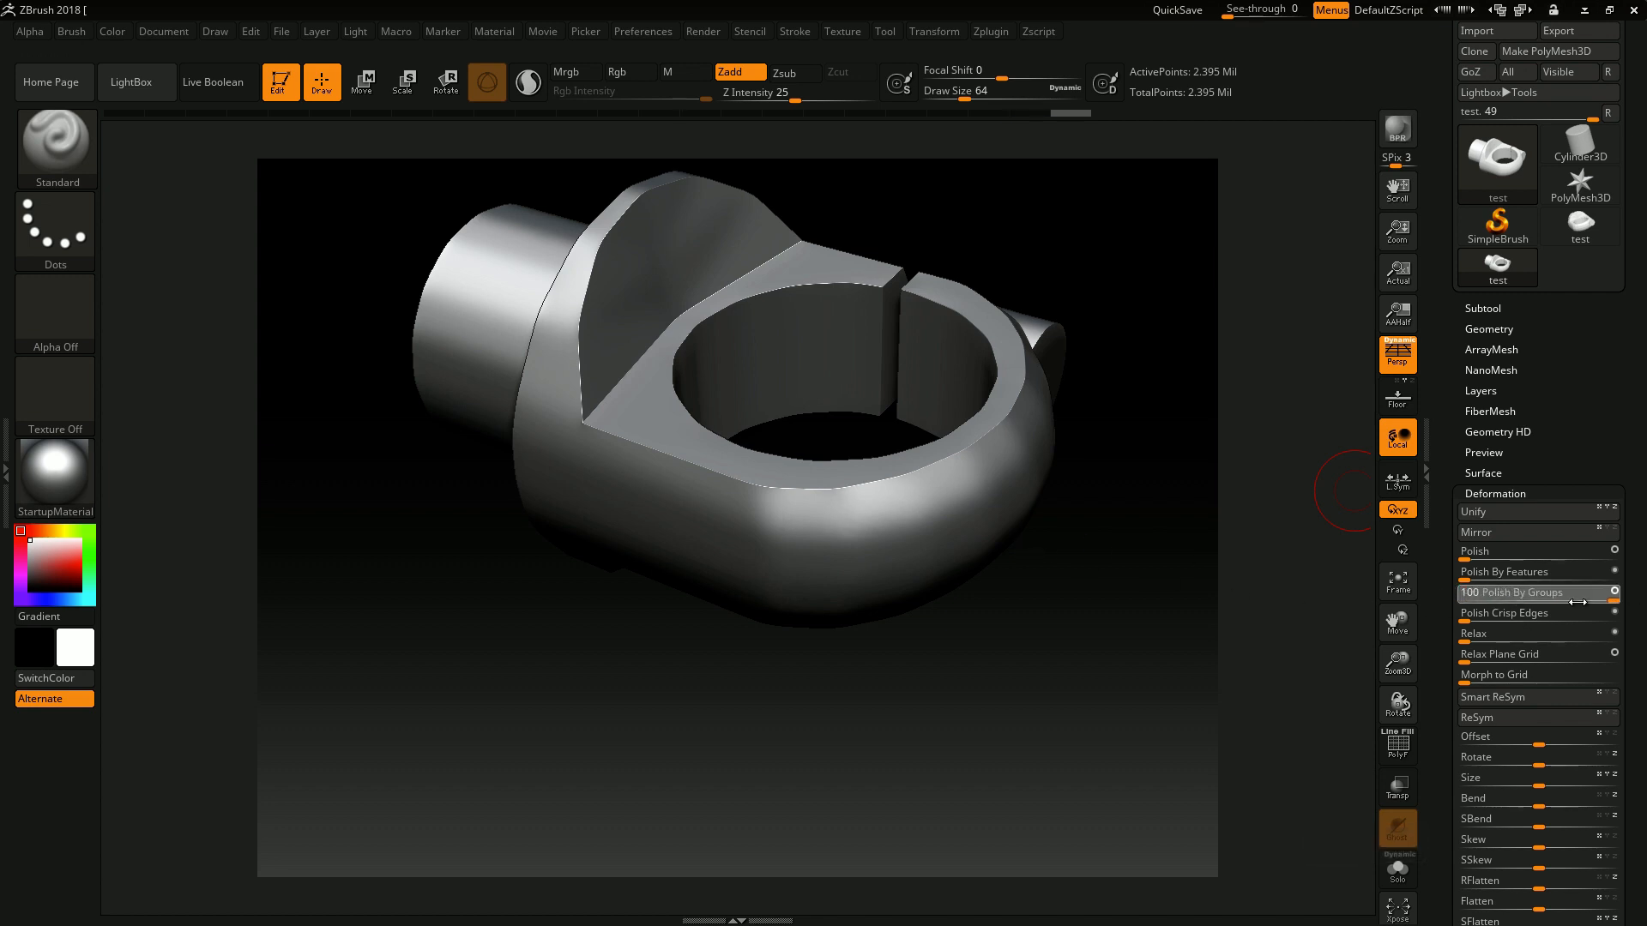
left_click_drag(1479, 598, 1503, 595)
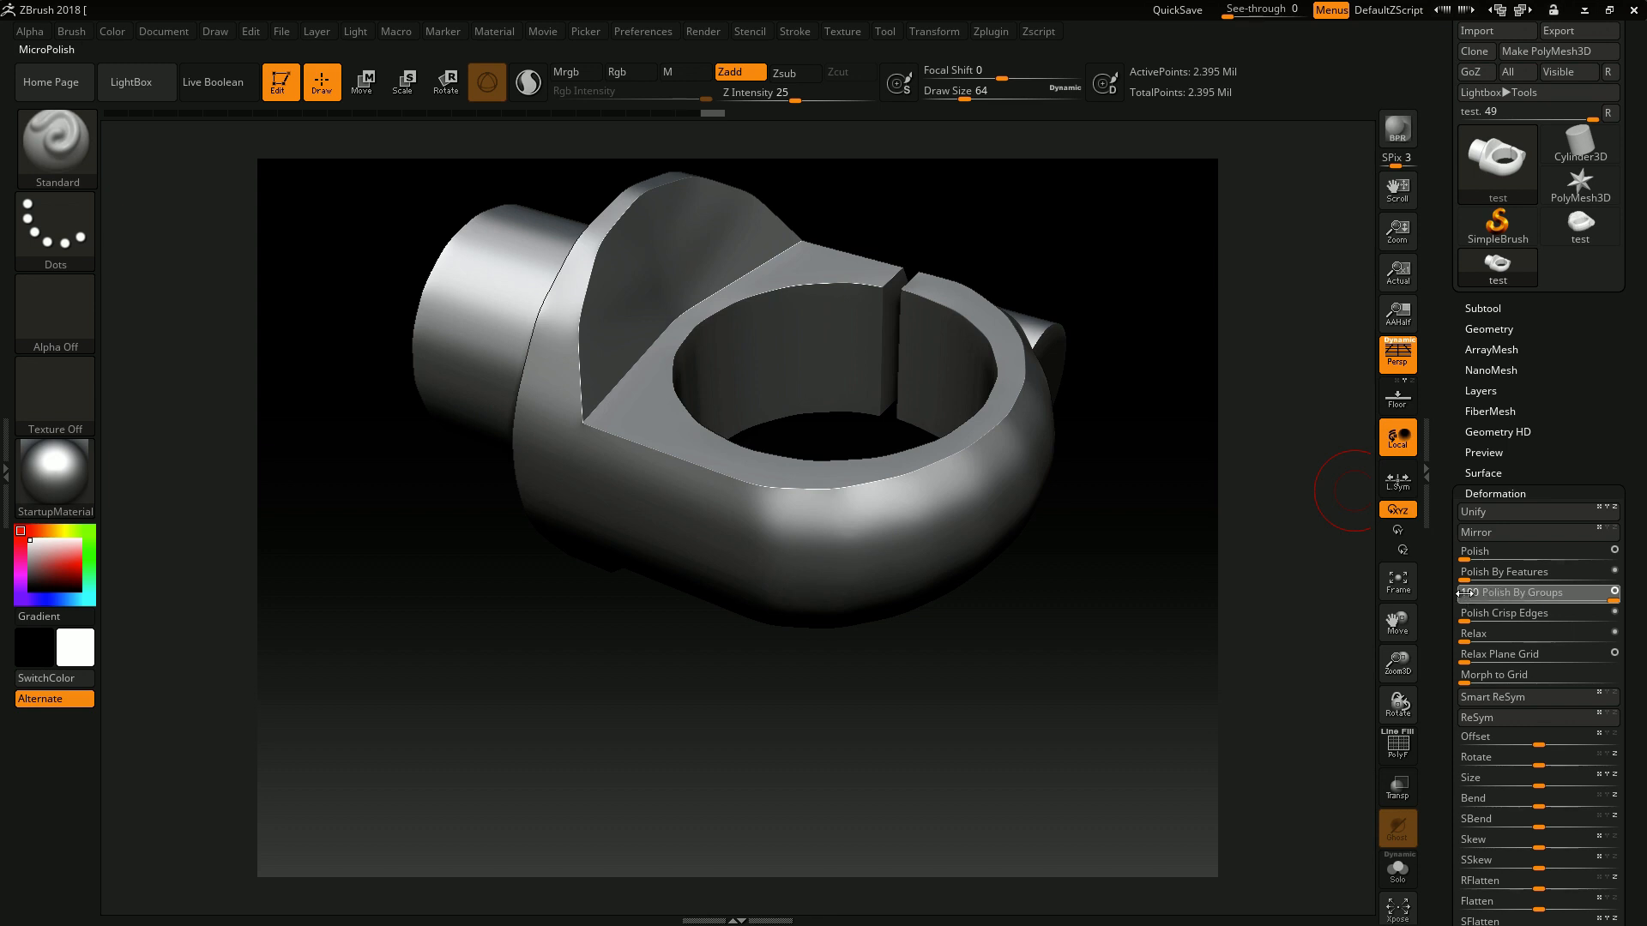
left_click(1597, 593)
left_click_drag(1472, 599, 1638, 597)
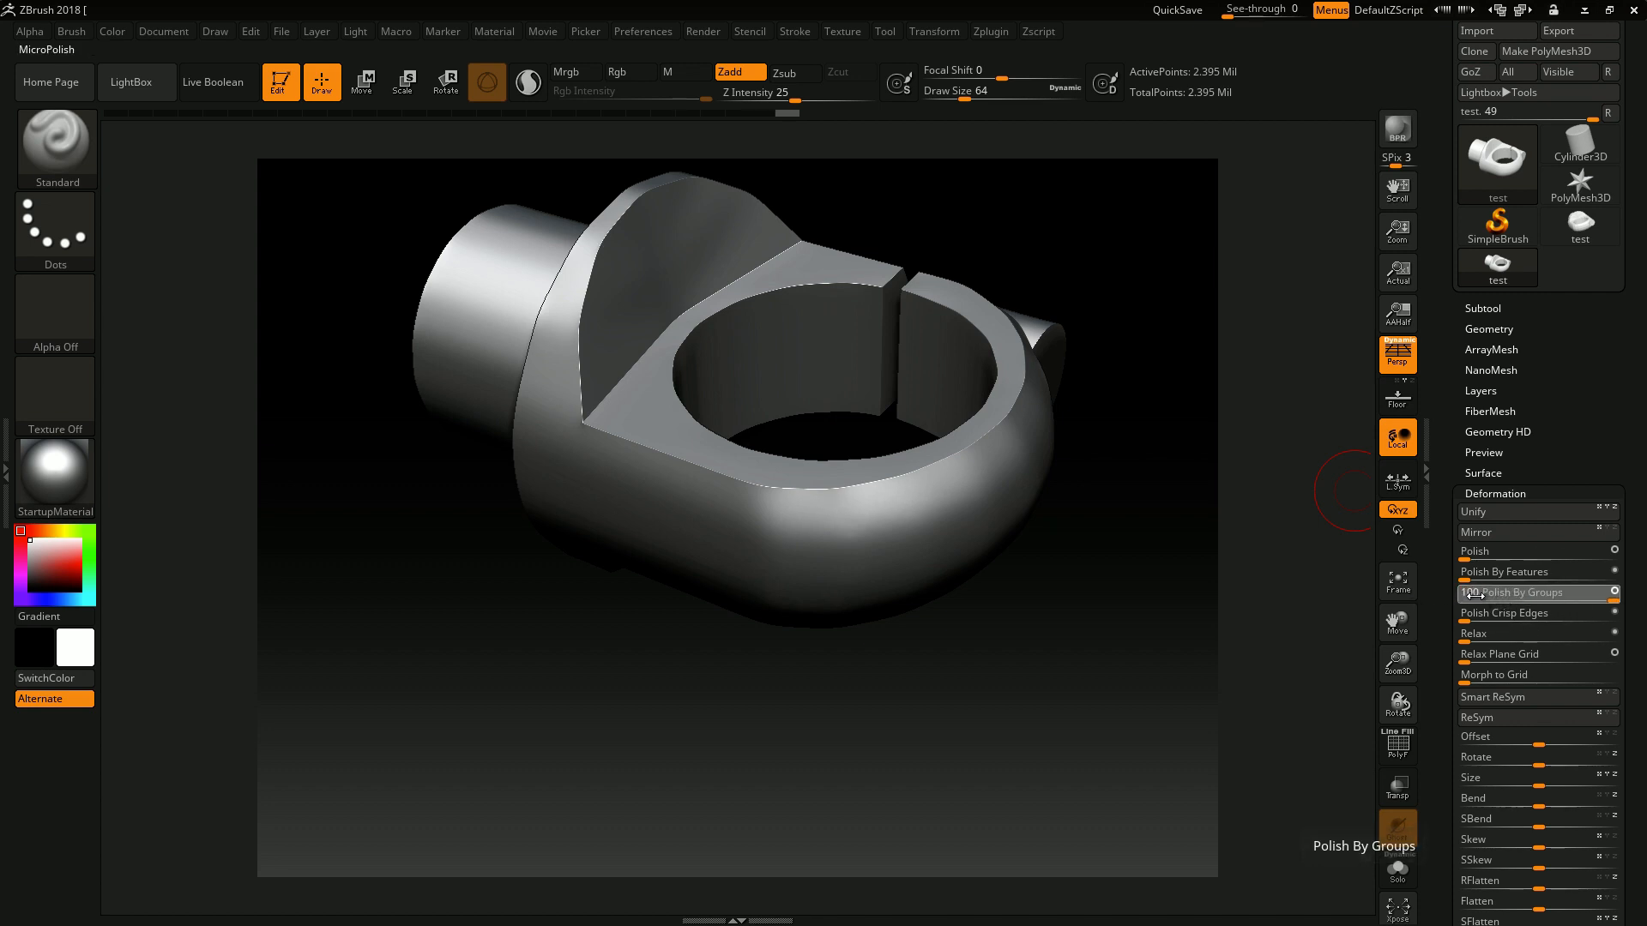
left_click_drag(1473, 594, 1625, 599)
left_click_drag(1473, 599, 1622, 602)
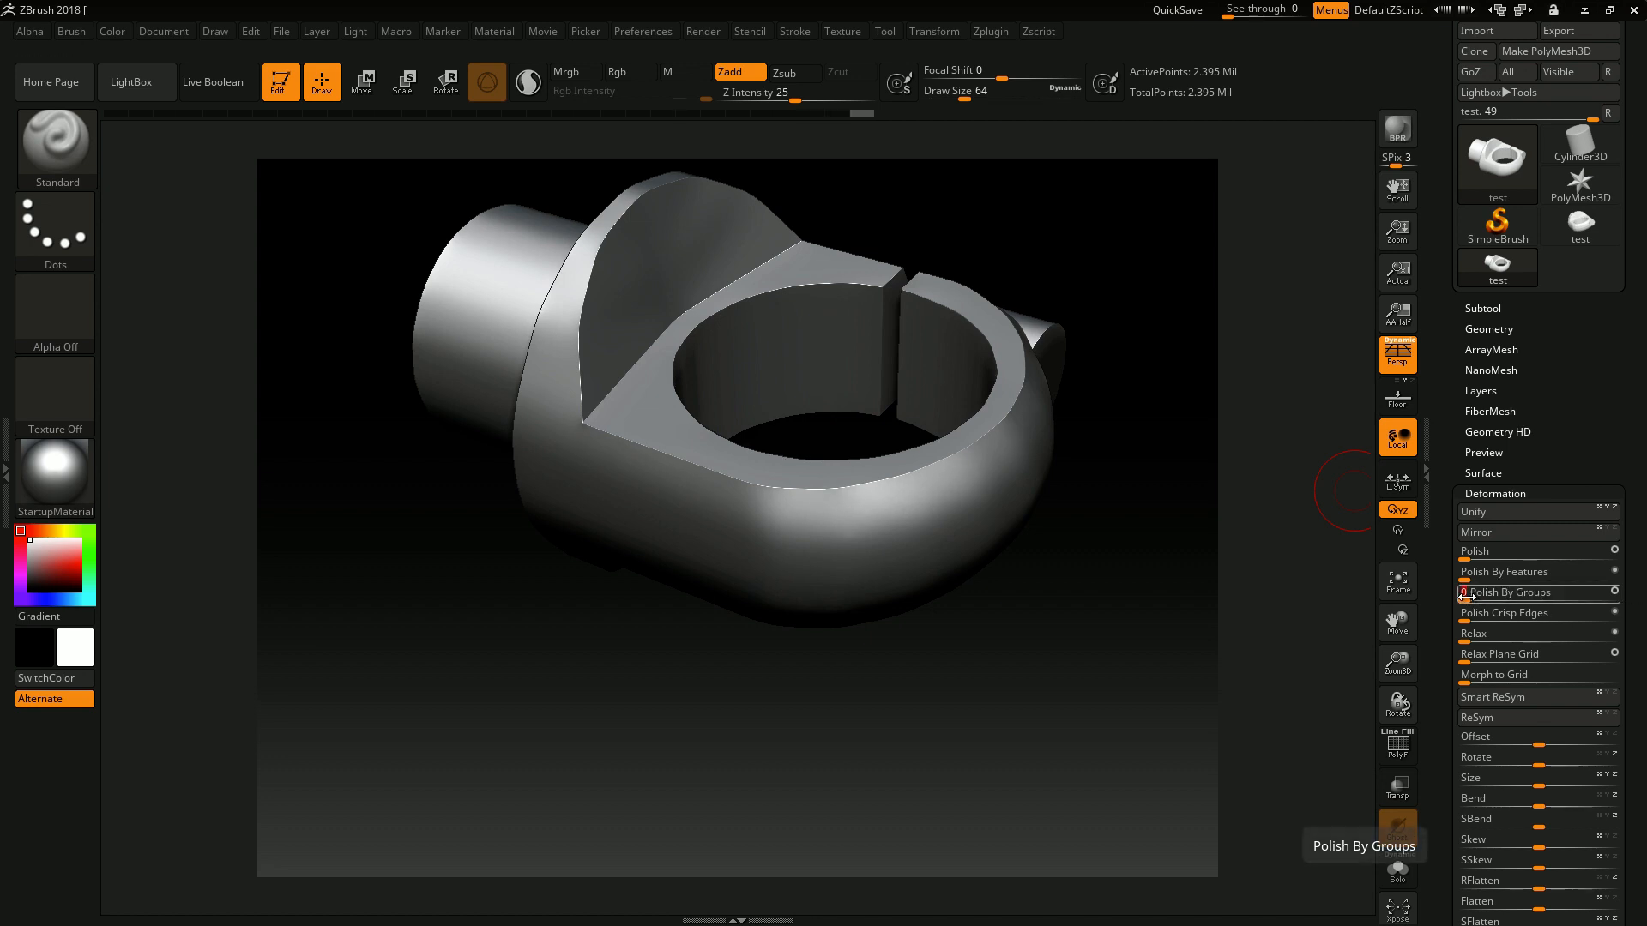
left_click_drag(1471, 598, 1621, 599)
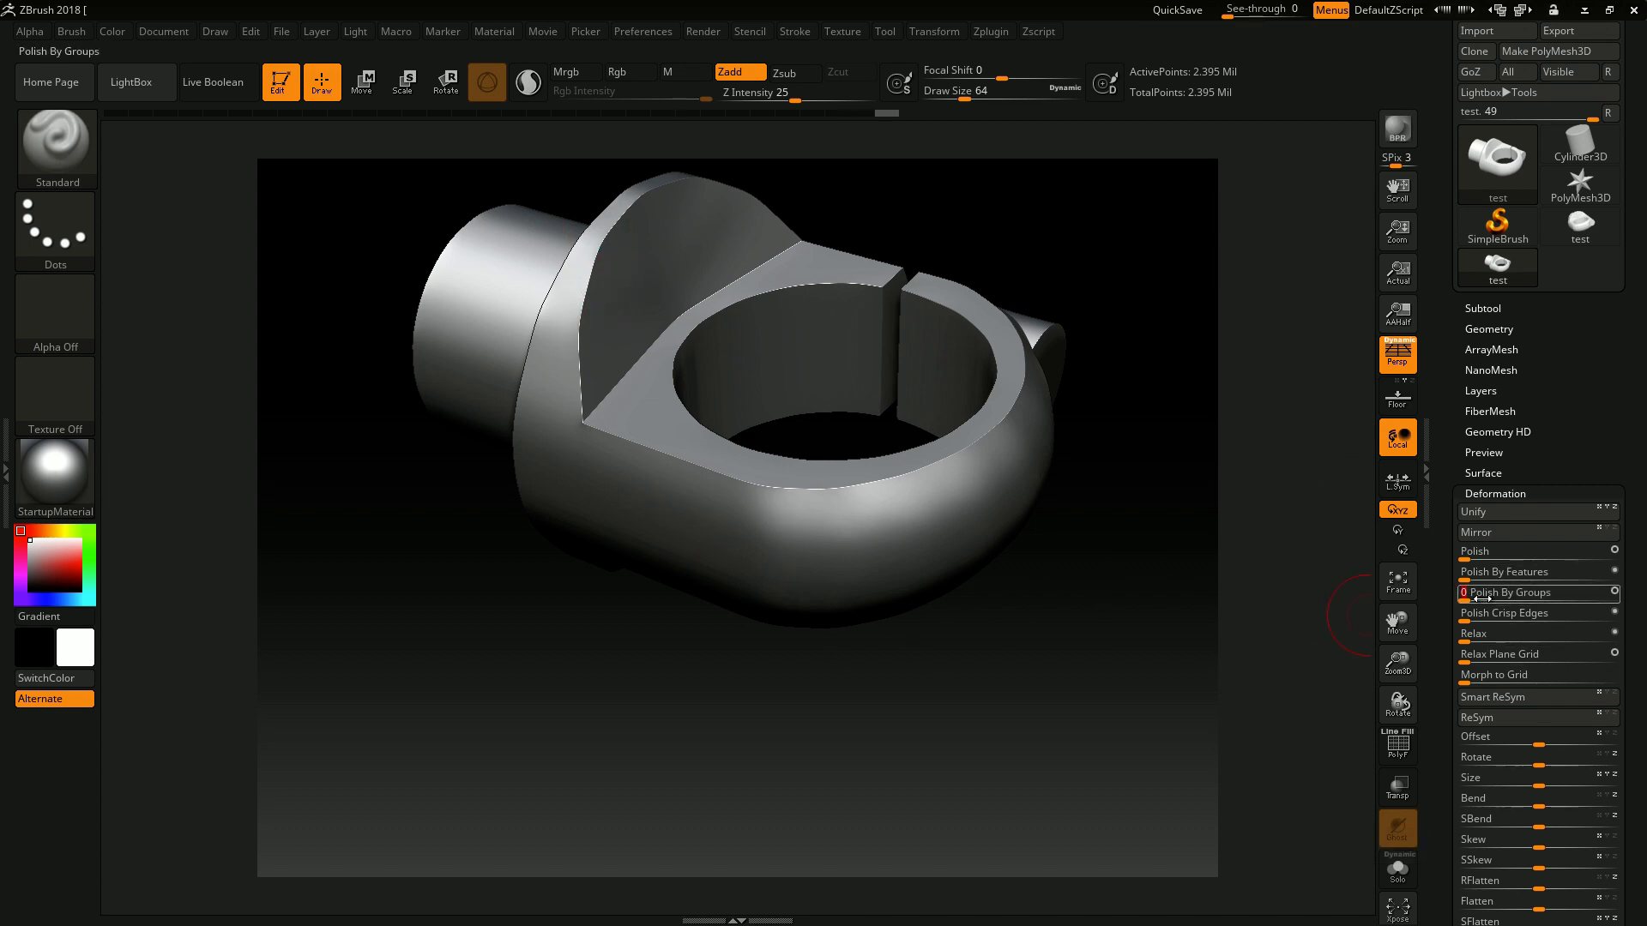
left_click_drag(1479, 598, 1638, 586)
left_click_drag(1473, 599, 1634, 595)
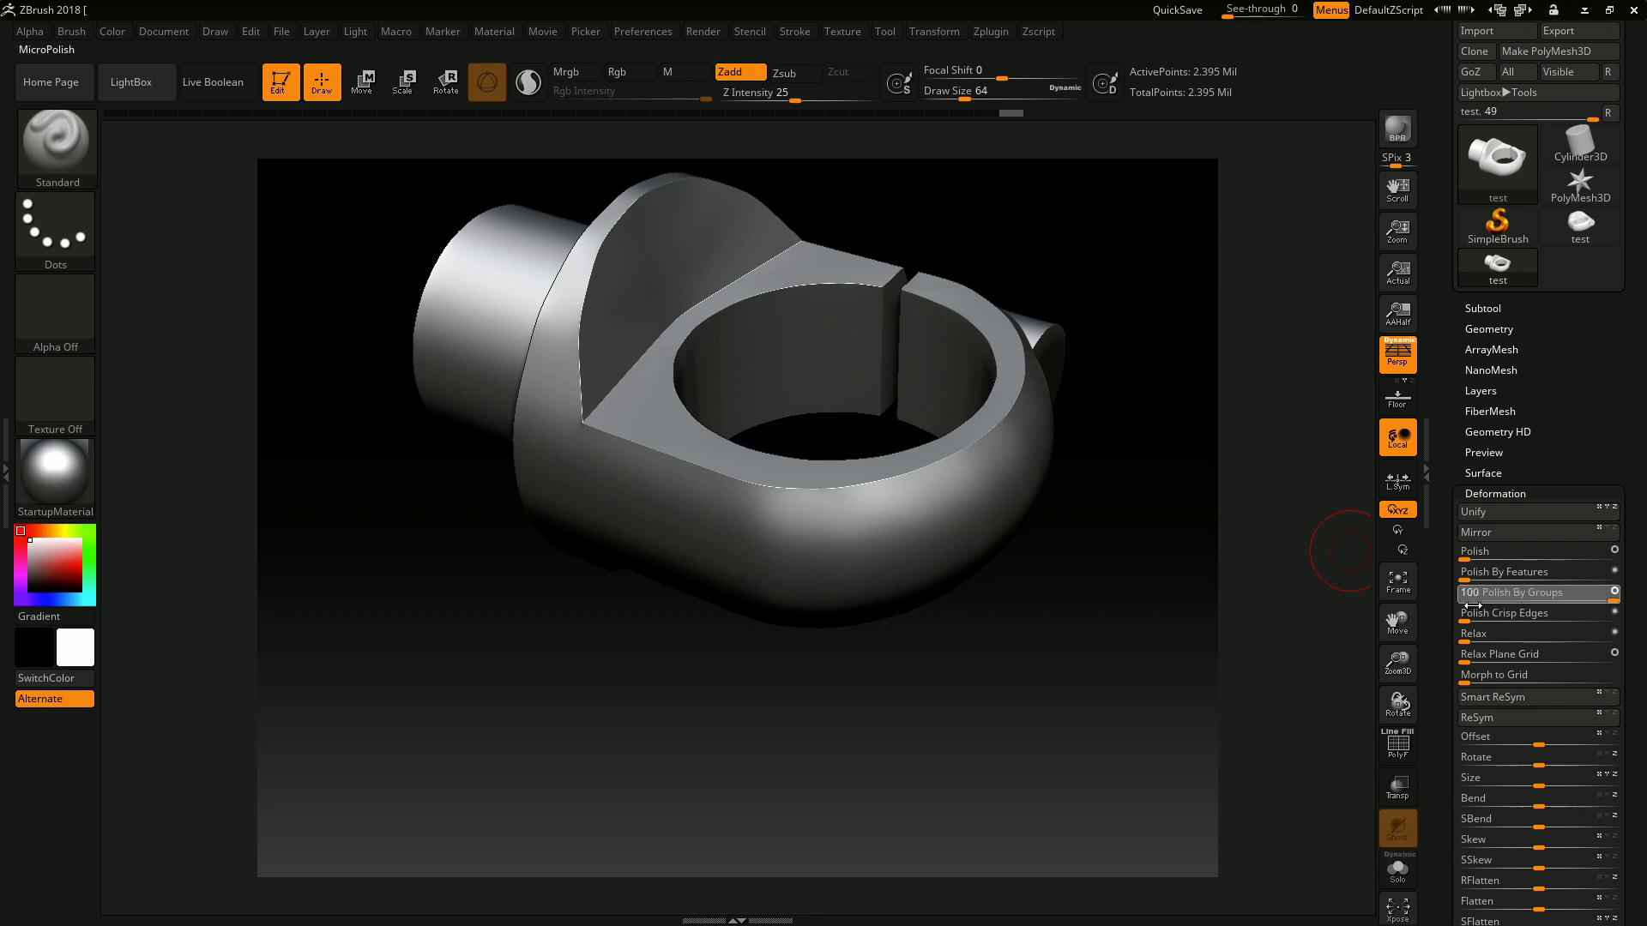
mouse_move(984, 465)
right_mouse_down("shift")
mouse_move(853, 544)
mouse_move(988, 502)
mouse_move(911, 488)
mouse_move(976, 542)
mouse_move(961, 514)
mouse_move(941, 524)
right_mouse_up("shift")
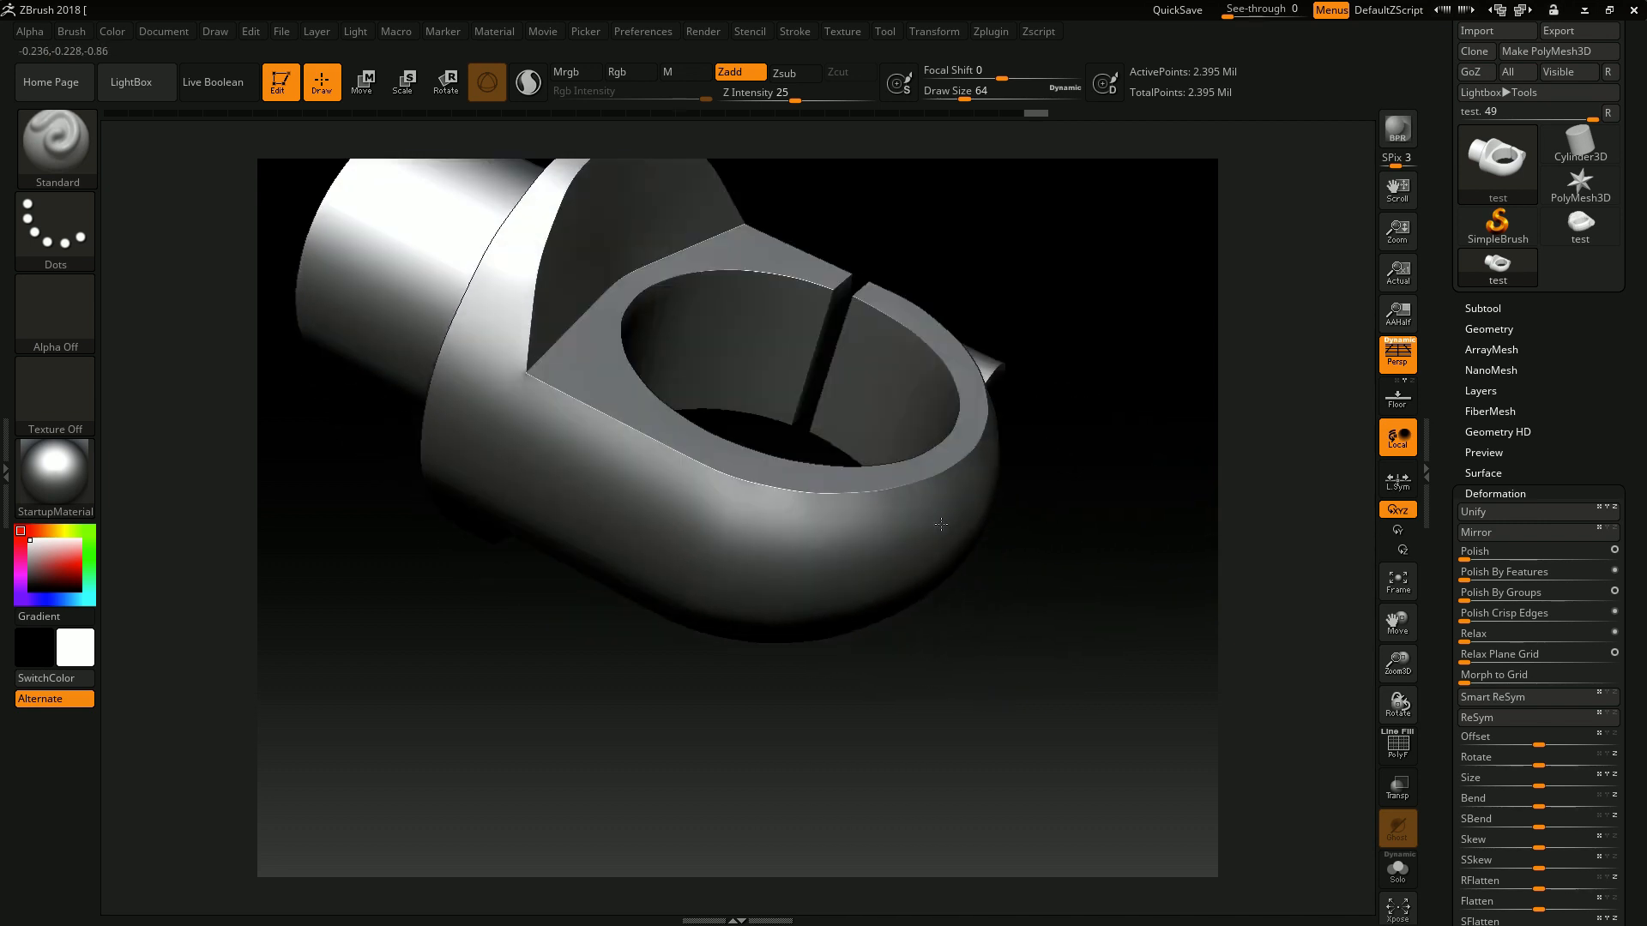
left_click_drag(1475, 593, 1548, 598)
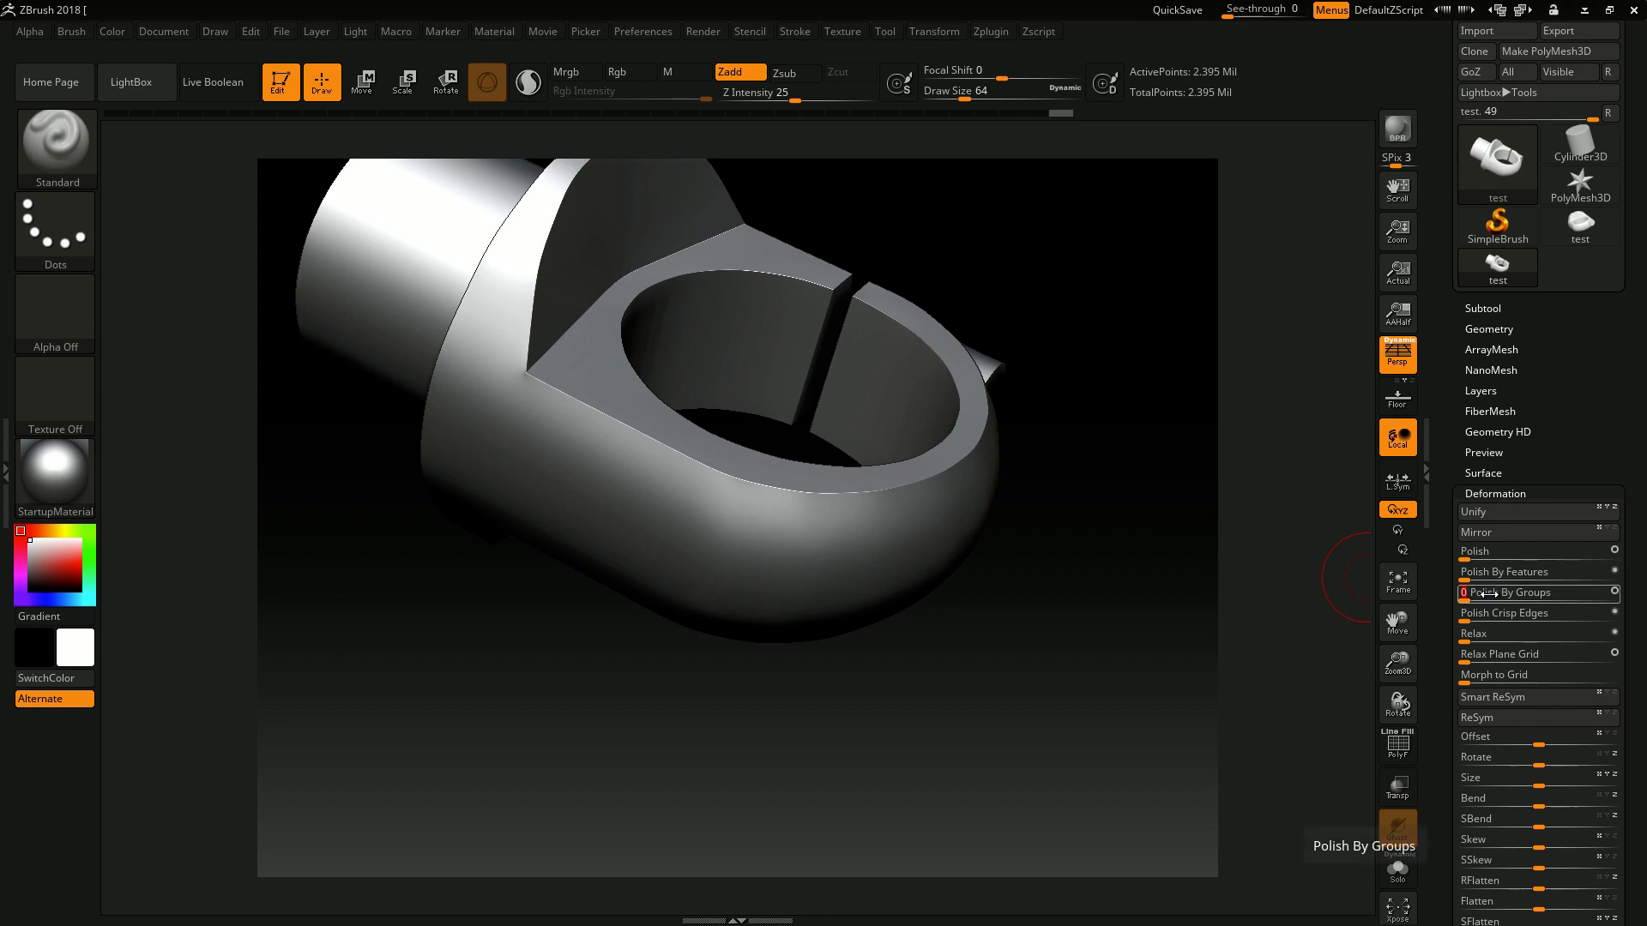
Polish the clamp by groups at 100 and 91, and check the polygroup borders along the ring with the polyframe.
left_click_drag(1509, 595, 1616, 595)
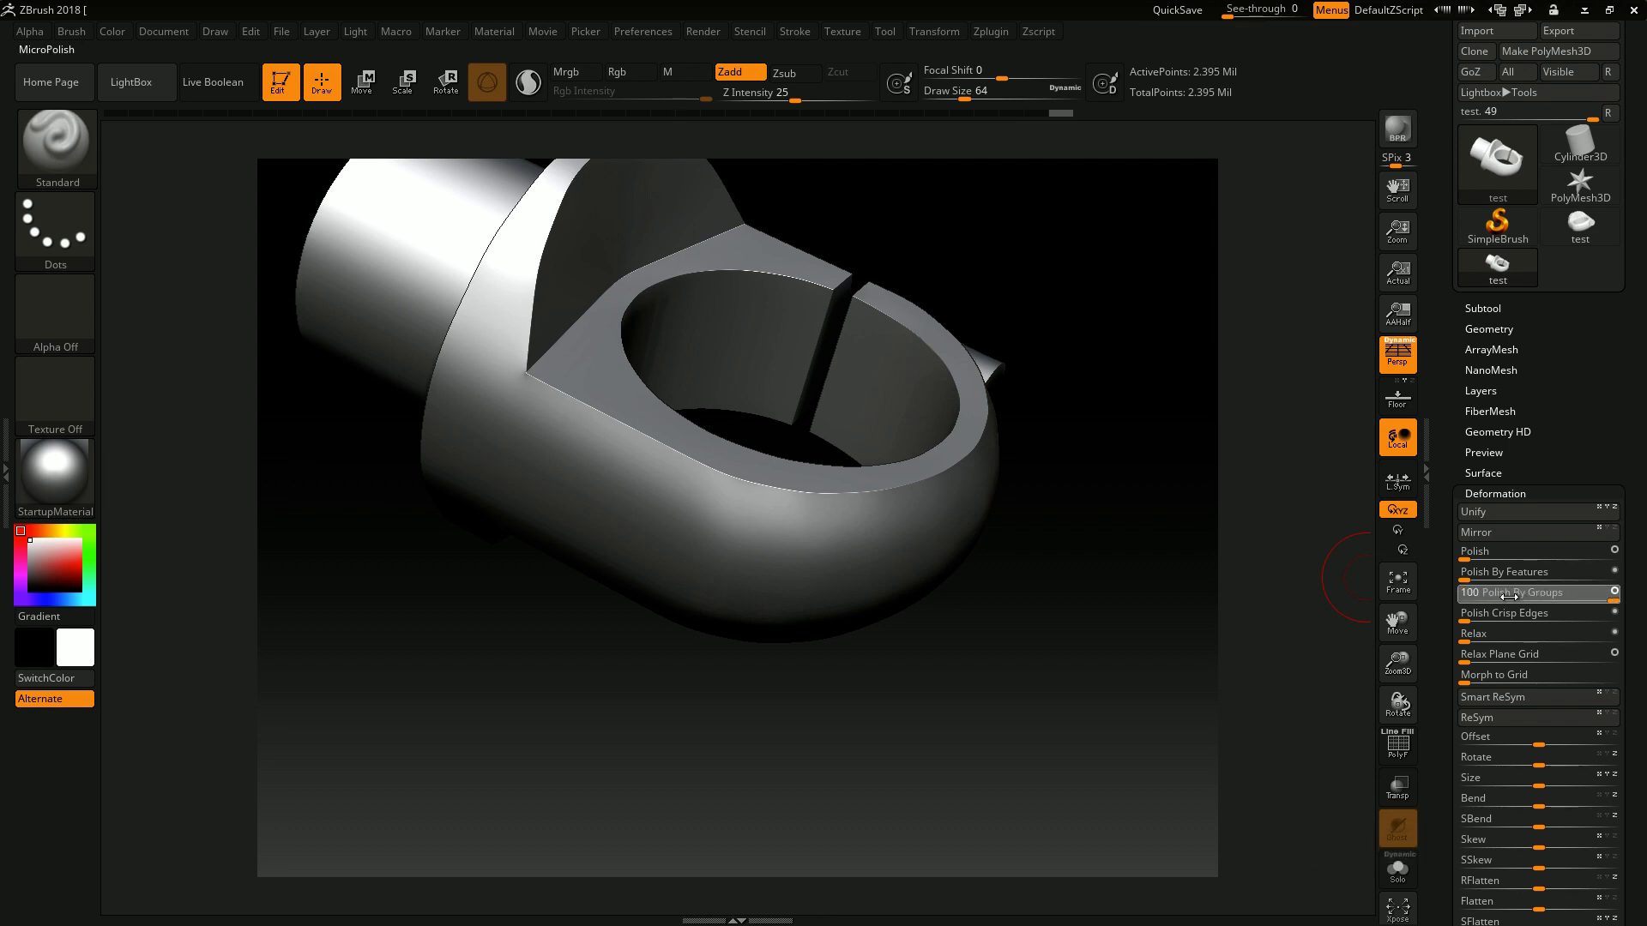
left_click_drag(1468, 599, 1602, 599)
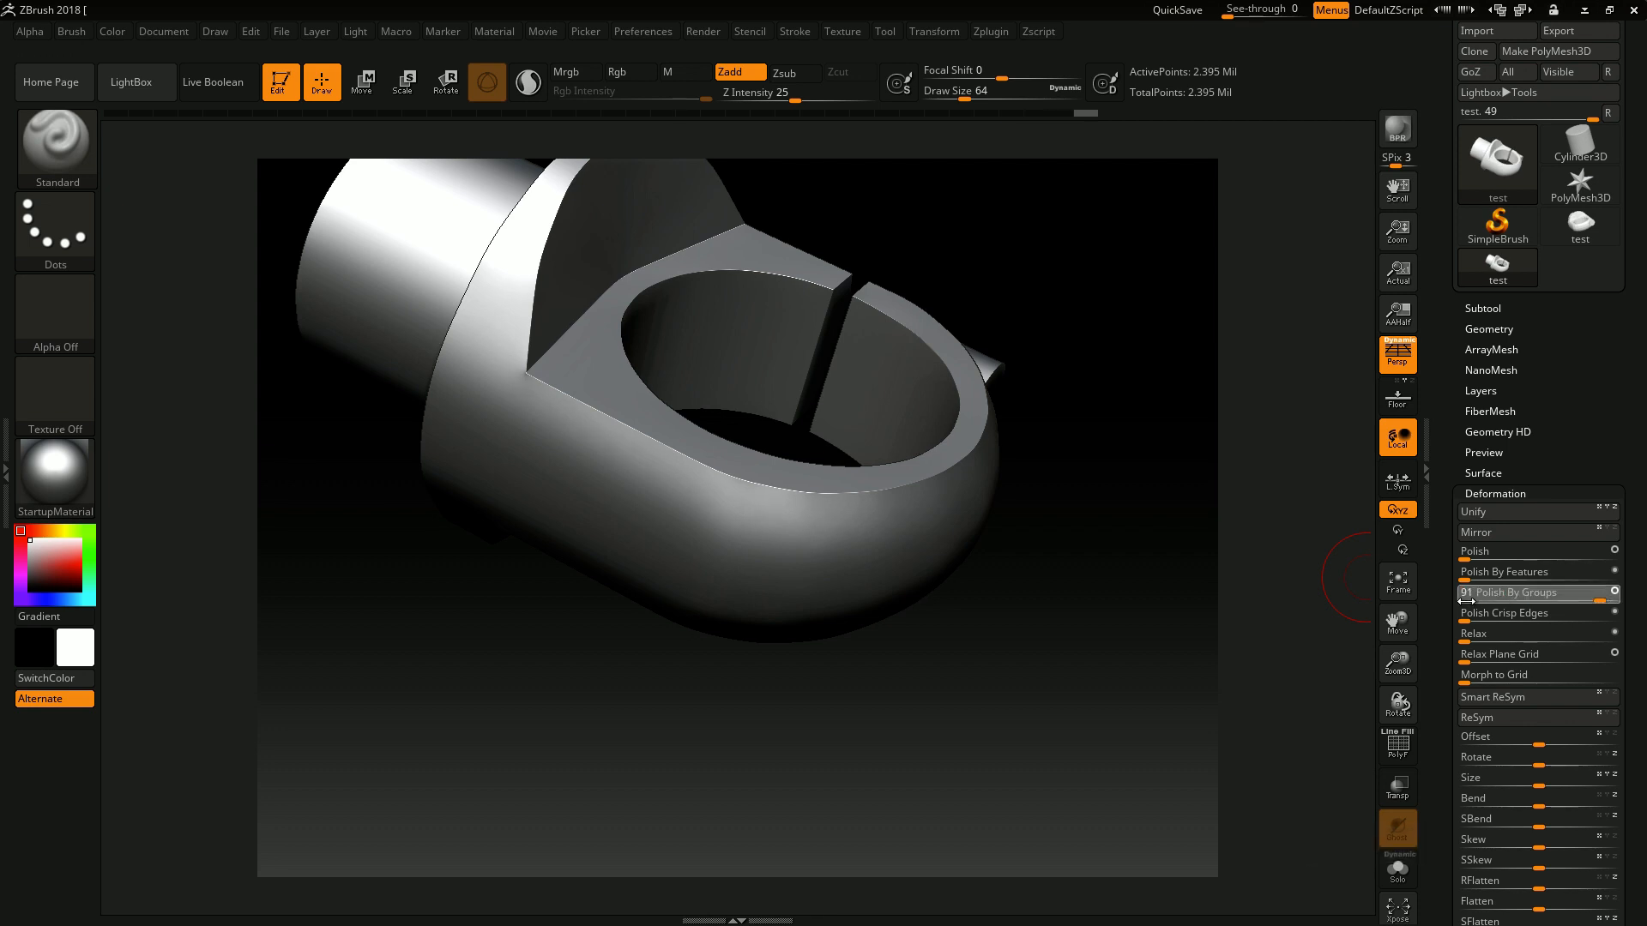
right_click_drag(922, 526, 868, 609)
key("shift+f")
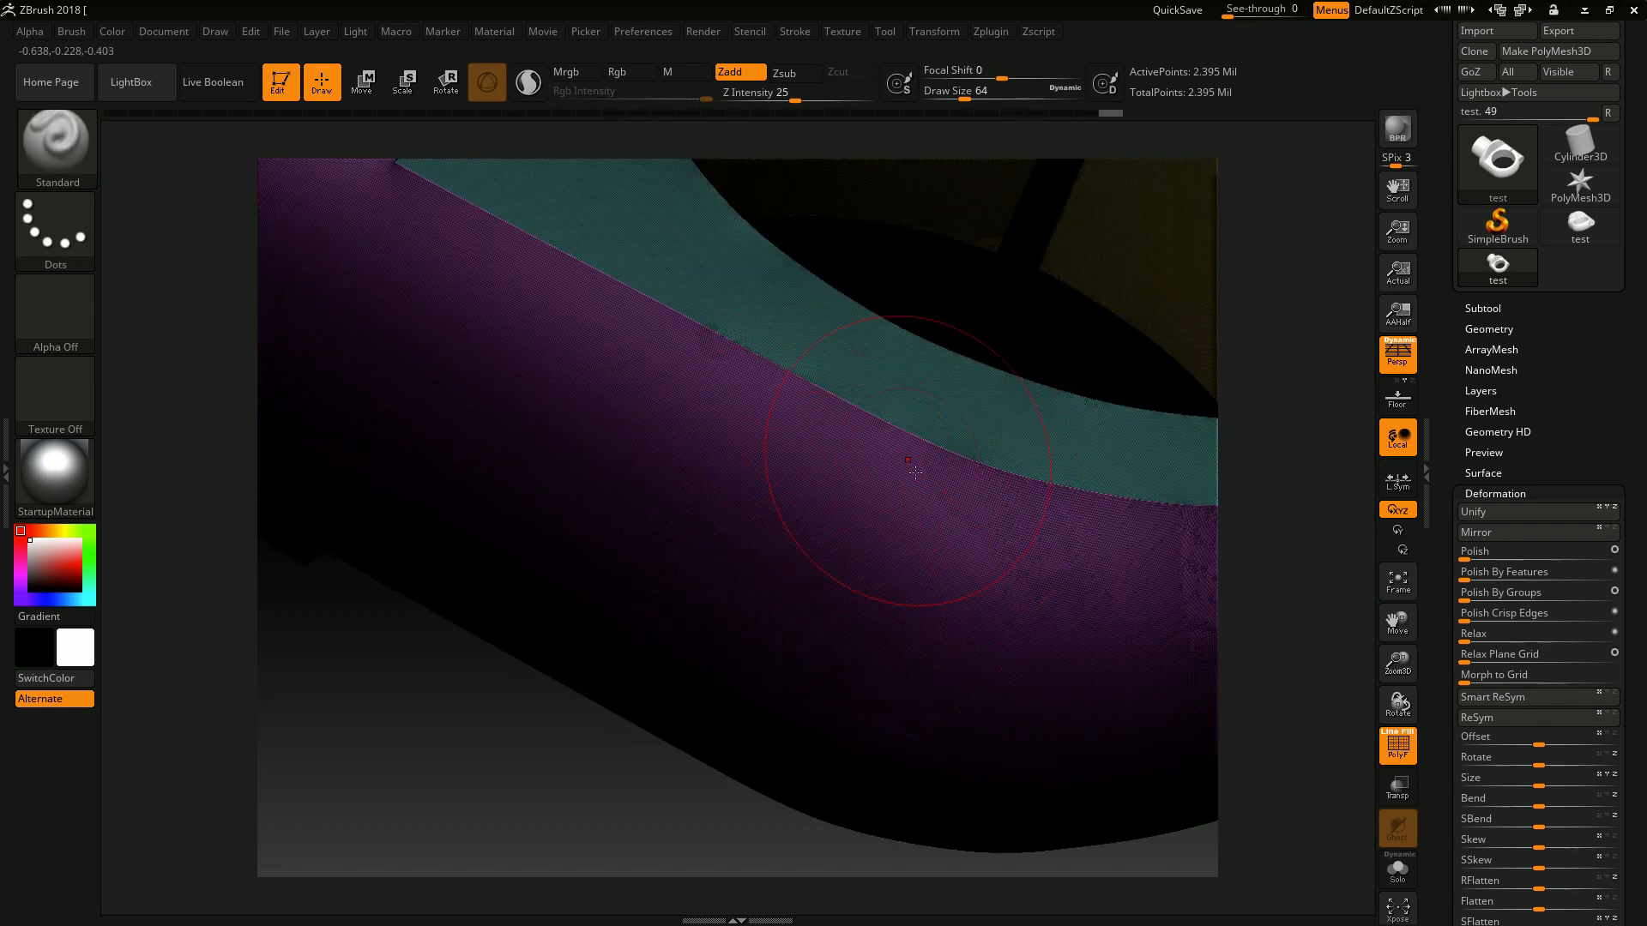
right_click_drag(802, 514, 849, 570)
key("shift+f")
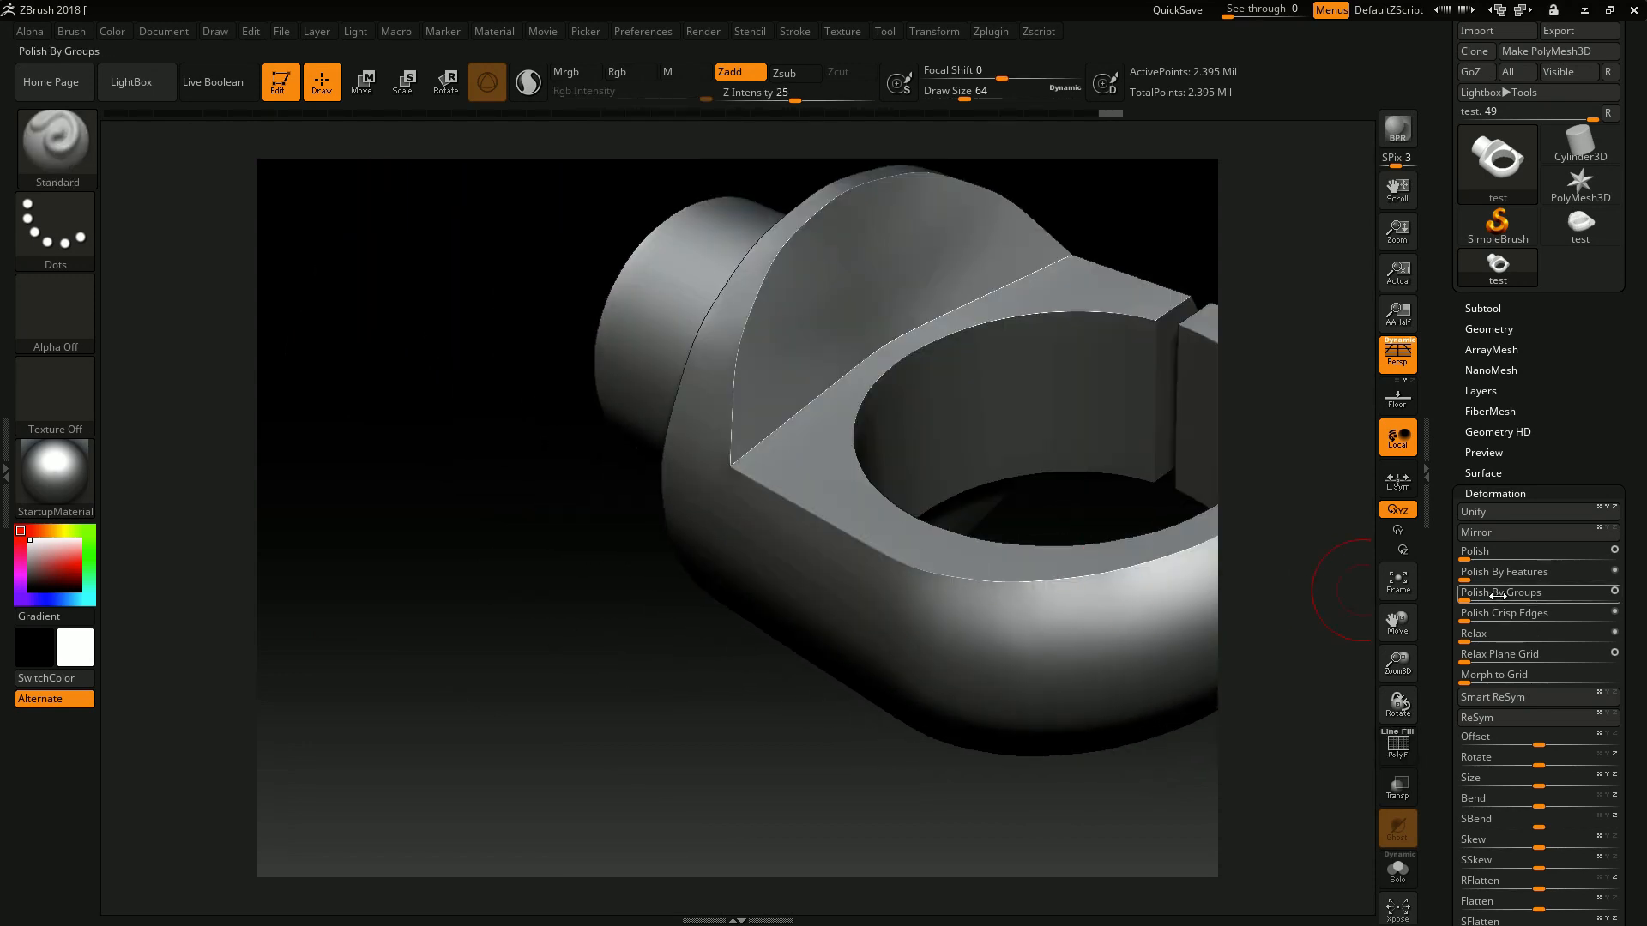
Keep smoothing the clamp's rounded body with repeated Polish By Groups deformations at about 98 to 100.
left_click_drag(1491, 598, 1602, 599)
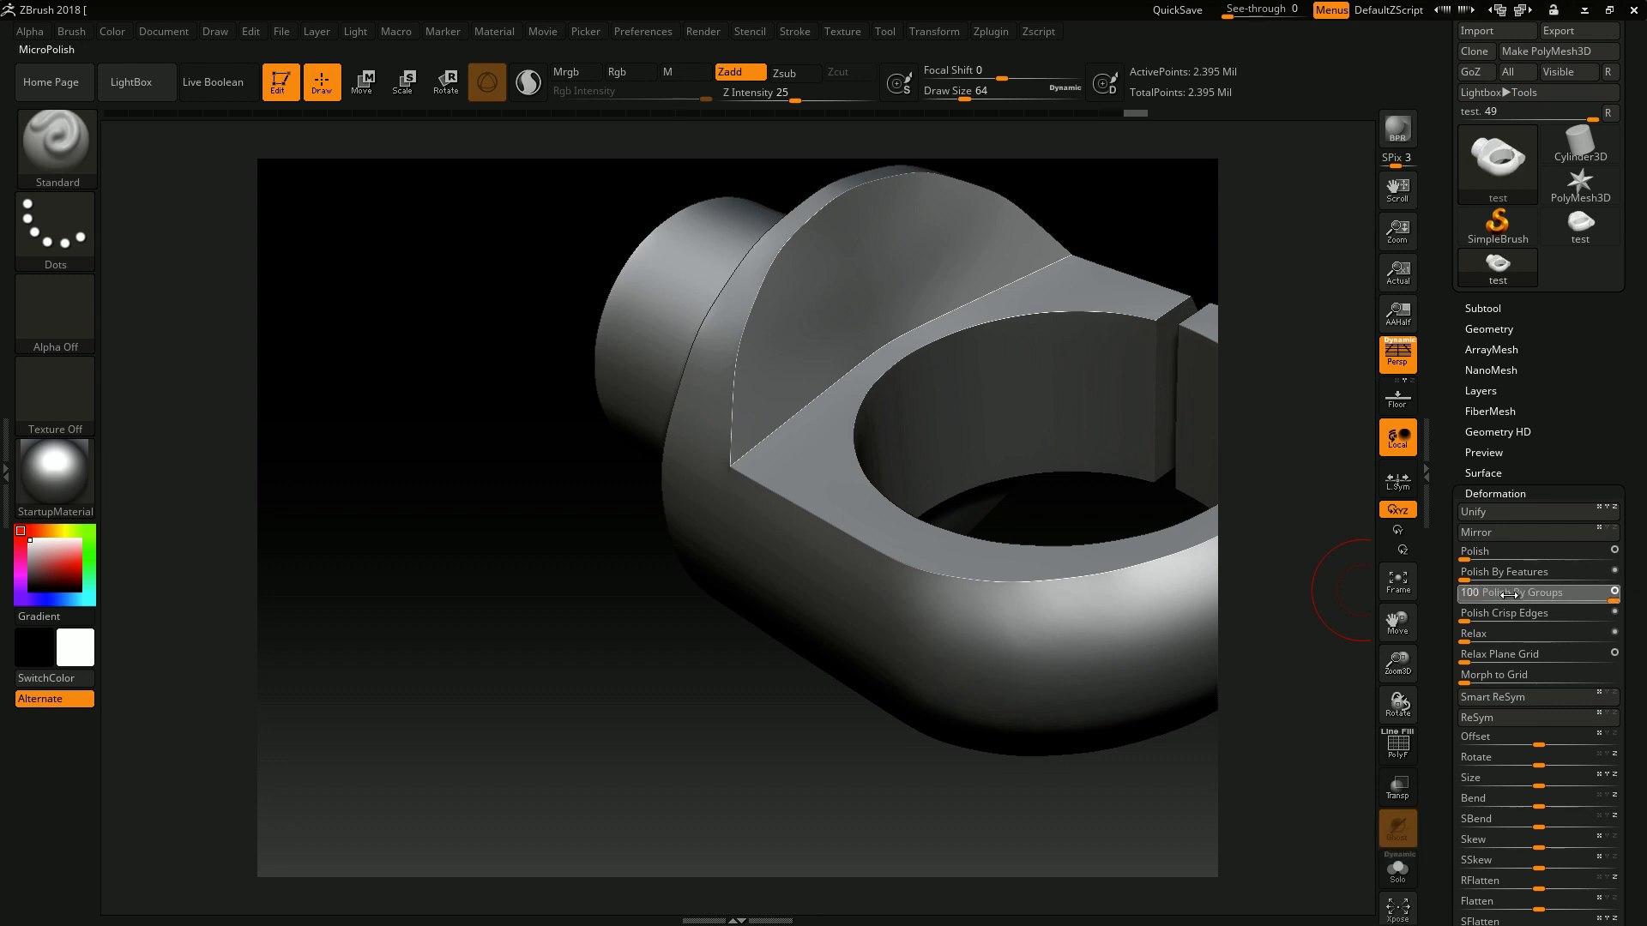
right_click_drag(1055, 636, 917, 531)
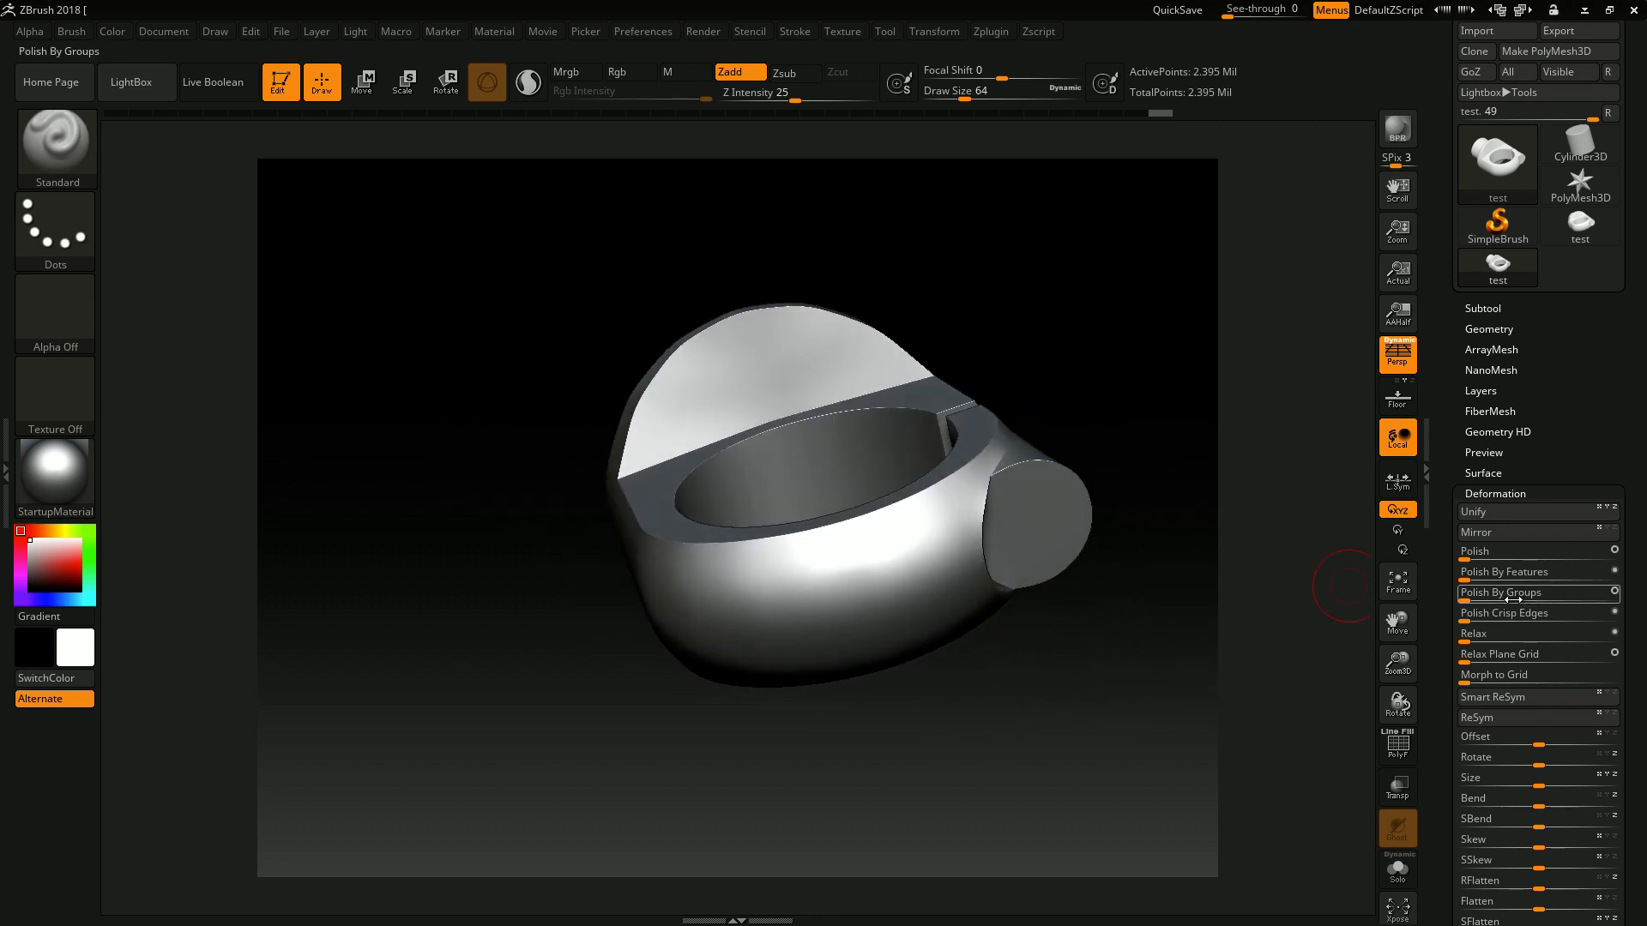
mouse_move(455, 537)
right_mouse_down()
mouse_move(686, 621)
mouse_move(676, 577)
mouse_move(698, 640)
mouse_move(805, 610)
mouse_move(728, 600)
mouse_move(1347, 566)
right_mouse_up()
left_click_drag(1508, 594, 1630, 591)
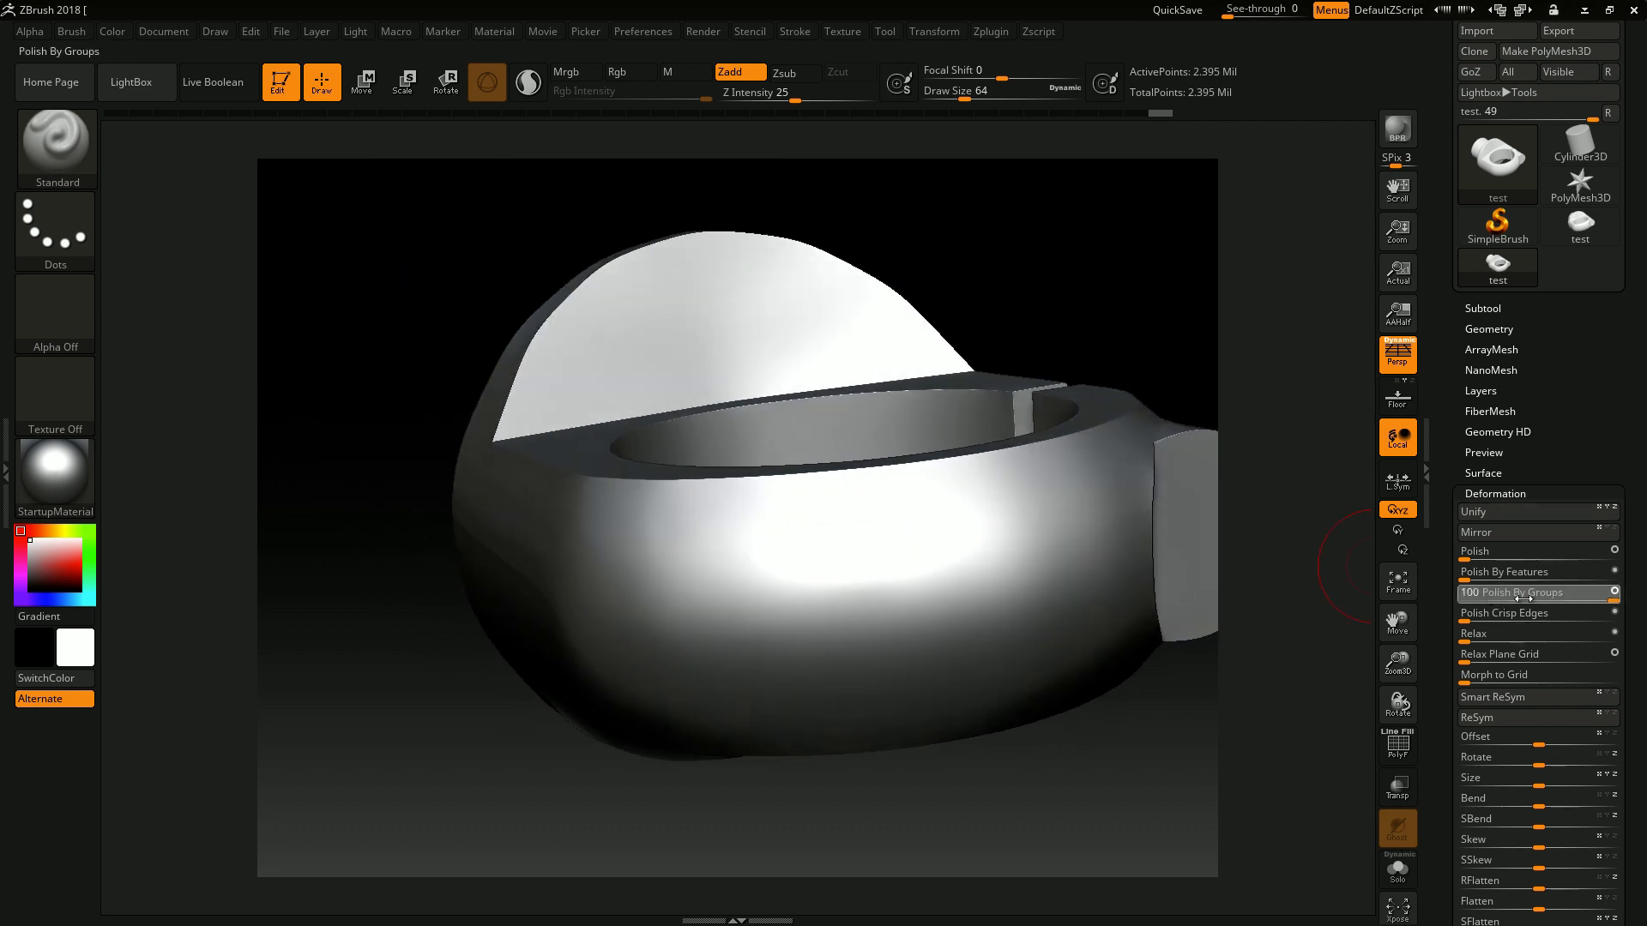
left_click(1483, 591)
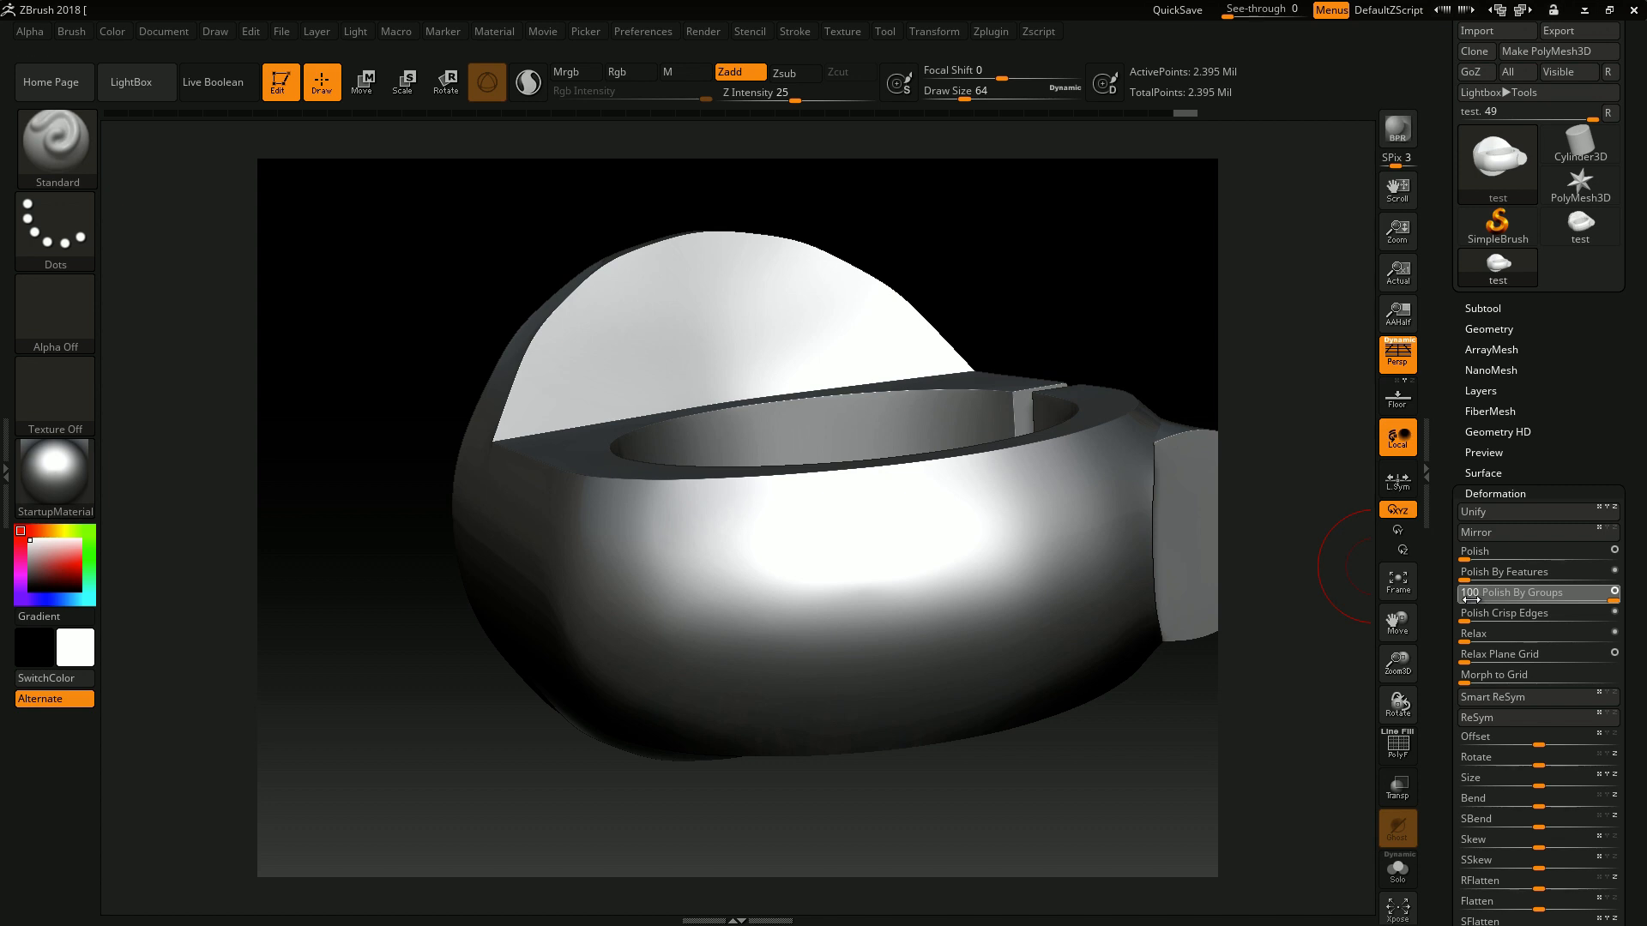
left_click_drag(1472, 599, 1622, 601)
left_click_drag(1472, 594, 1604, 603)
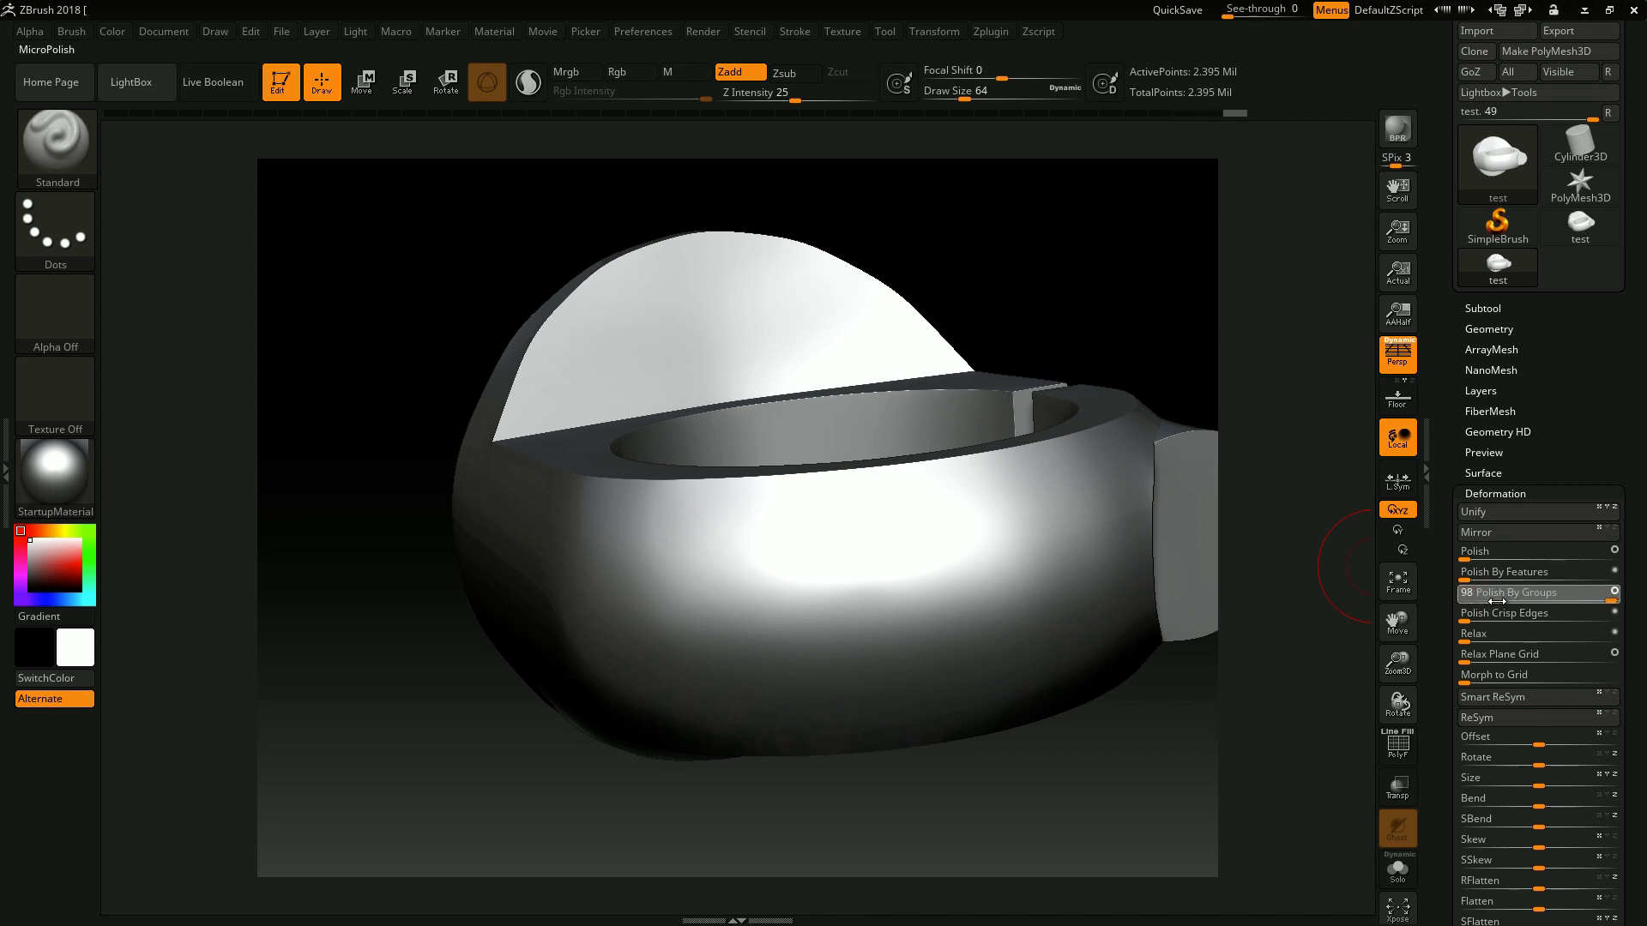
left_click_drag(1472, 599, 1594, 605)
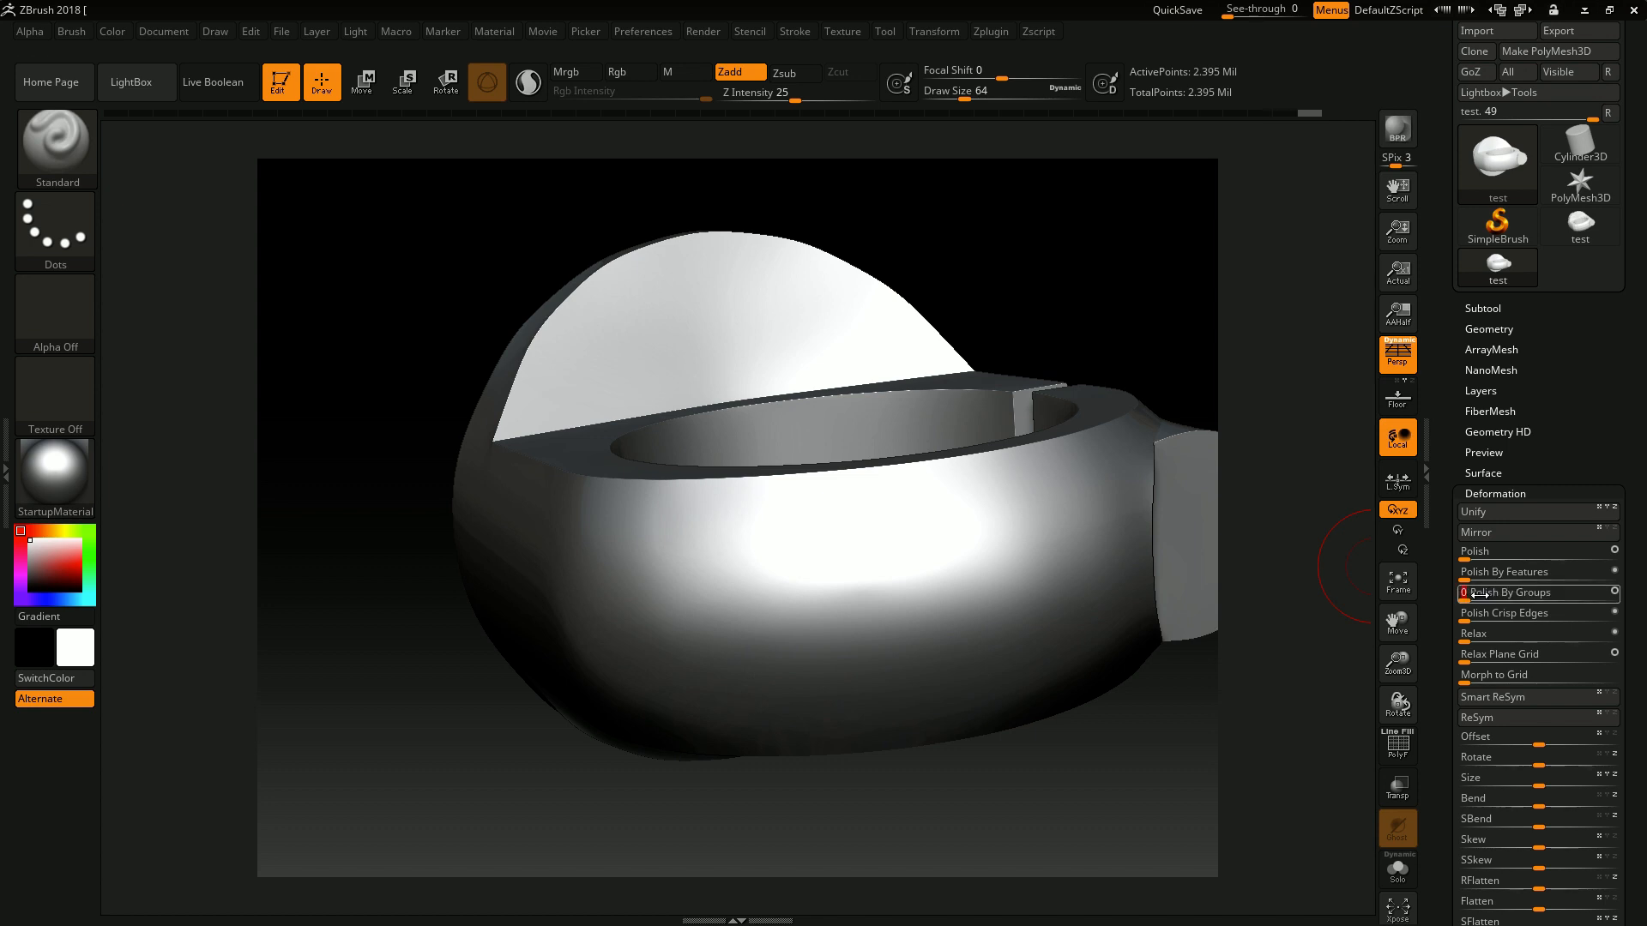
mouse_move(1013, 531)
right_mouse_down()
mouse_move(1055, 578)
mouse_move(1011, 581)
mouse_move(1032, 561)
mouse_move(1083, 611)
right_mouse_up()
mouse_move(1083, 611)
right_mouse_down()
mouse_move(1046, 552)
mouse_move(1076, 573)
right_mouse_up()
right_click_drag(1075, 573, 976, 349)
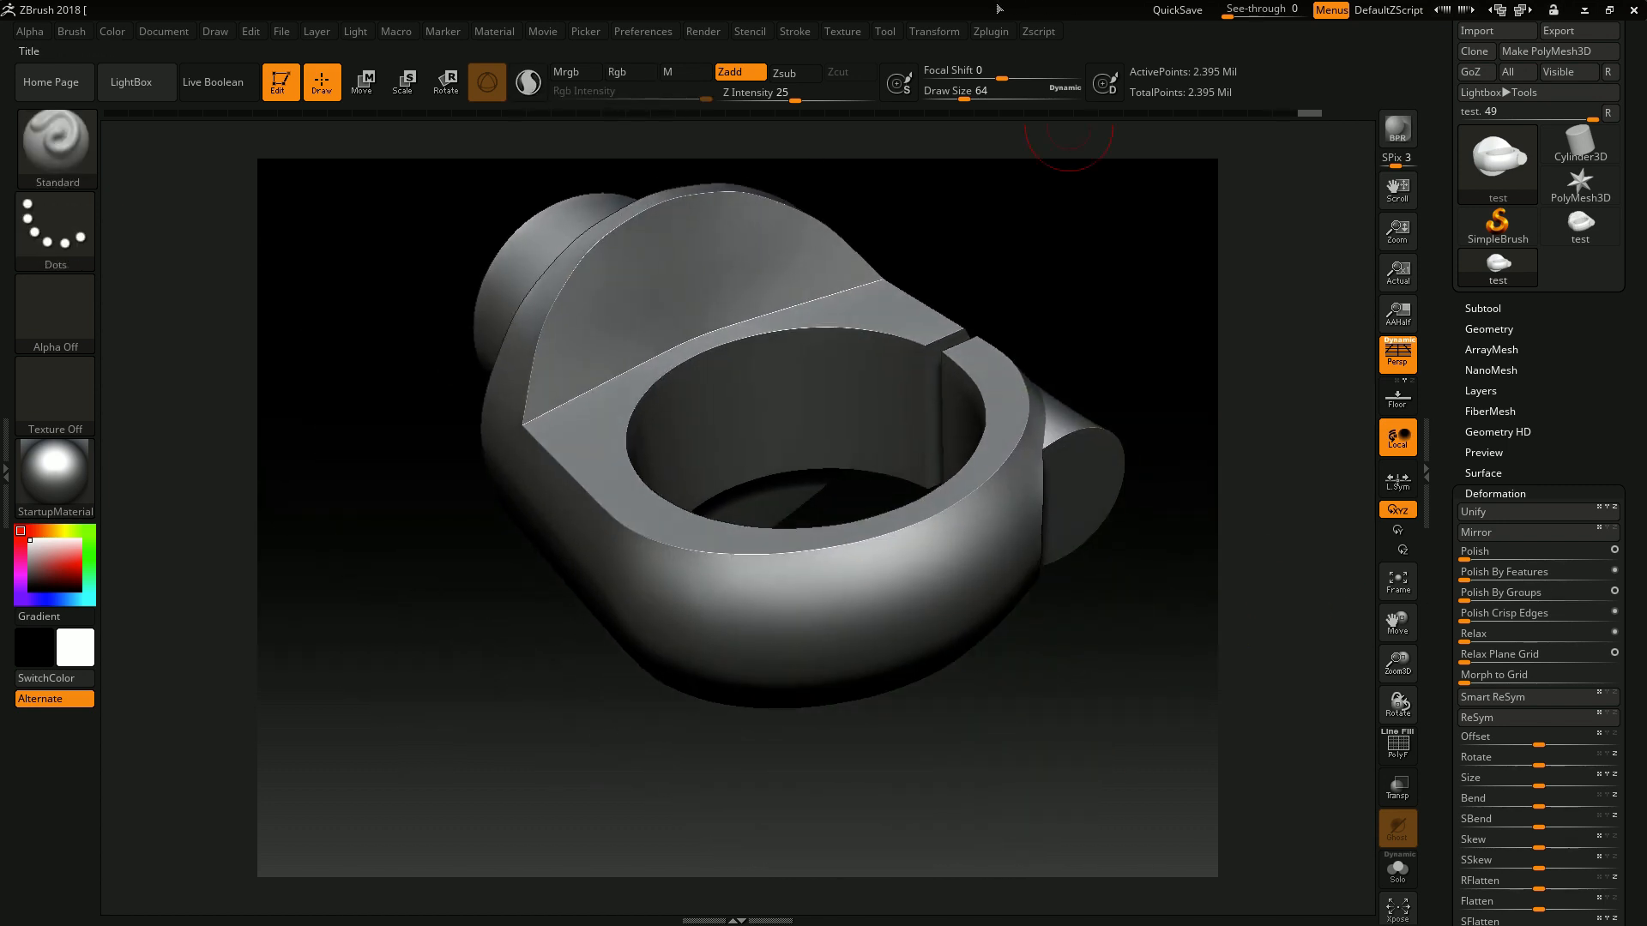
DynaMesh the polished clamp again with DynaMesh Master at a polycount of 2.5 million and inspect the ring's edges.
left_click(988, 32)
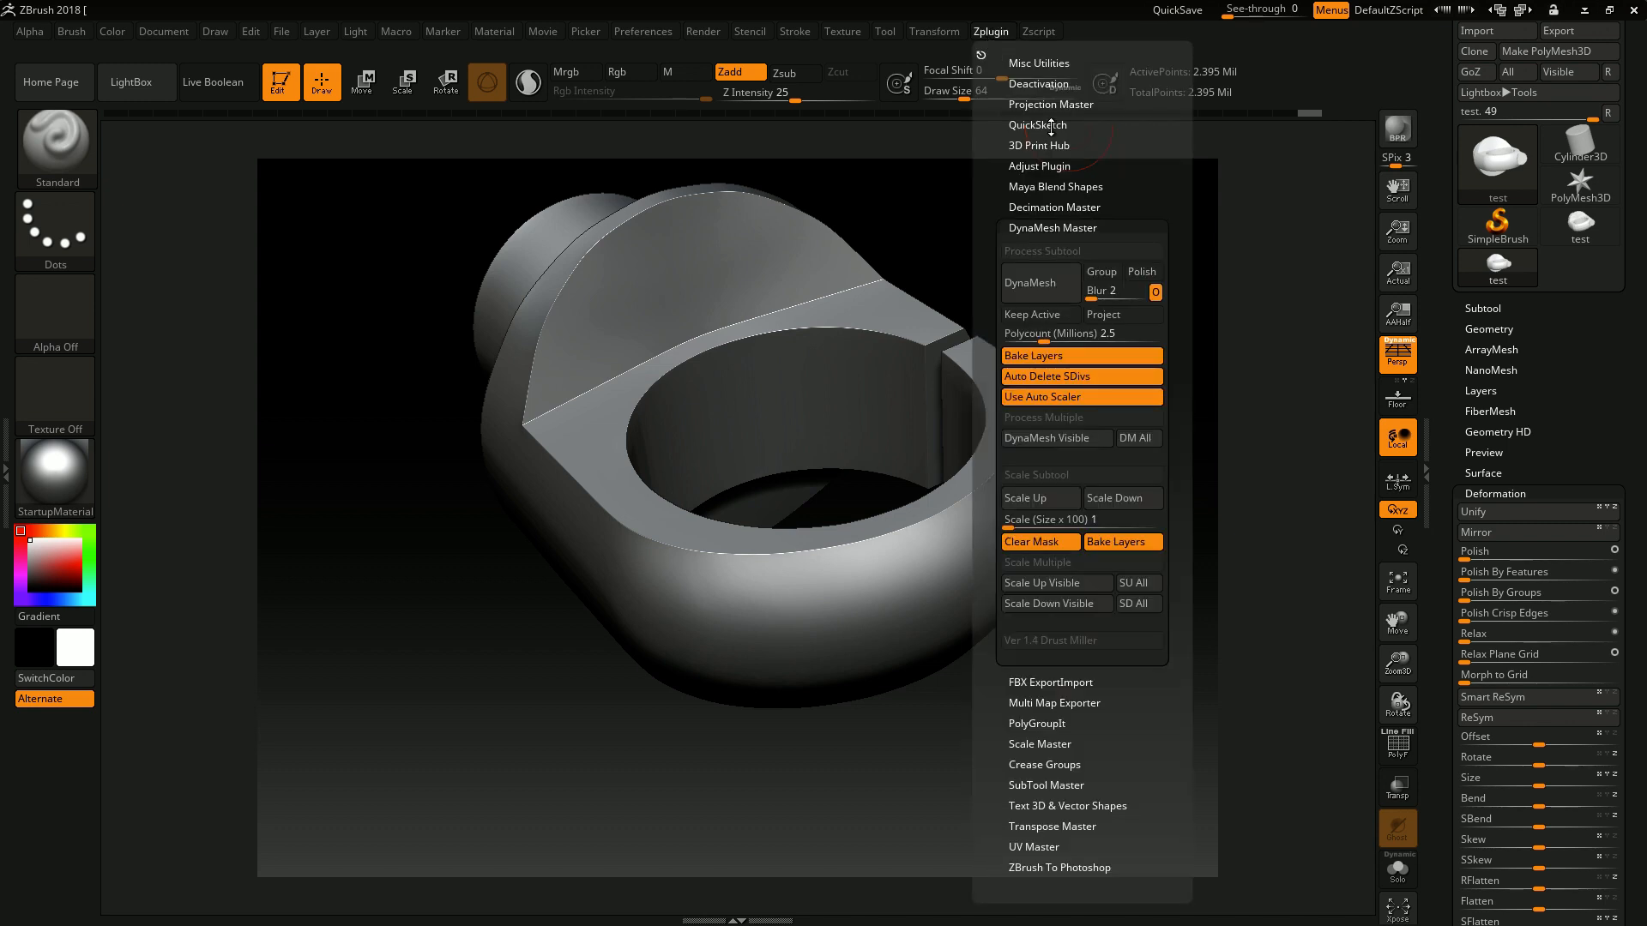
left_click(1049, 295)
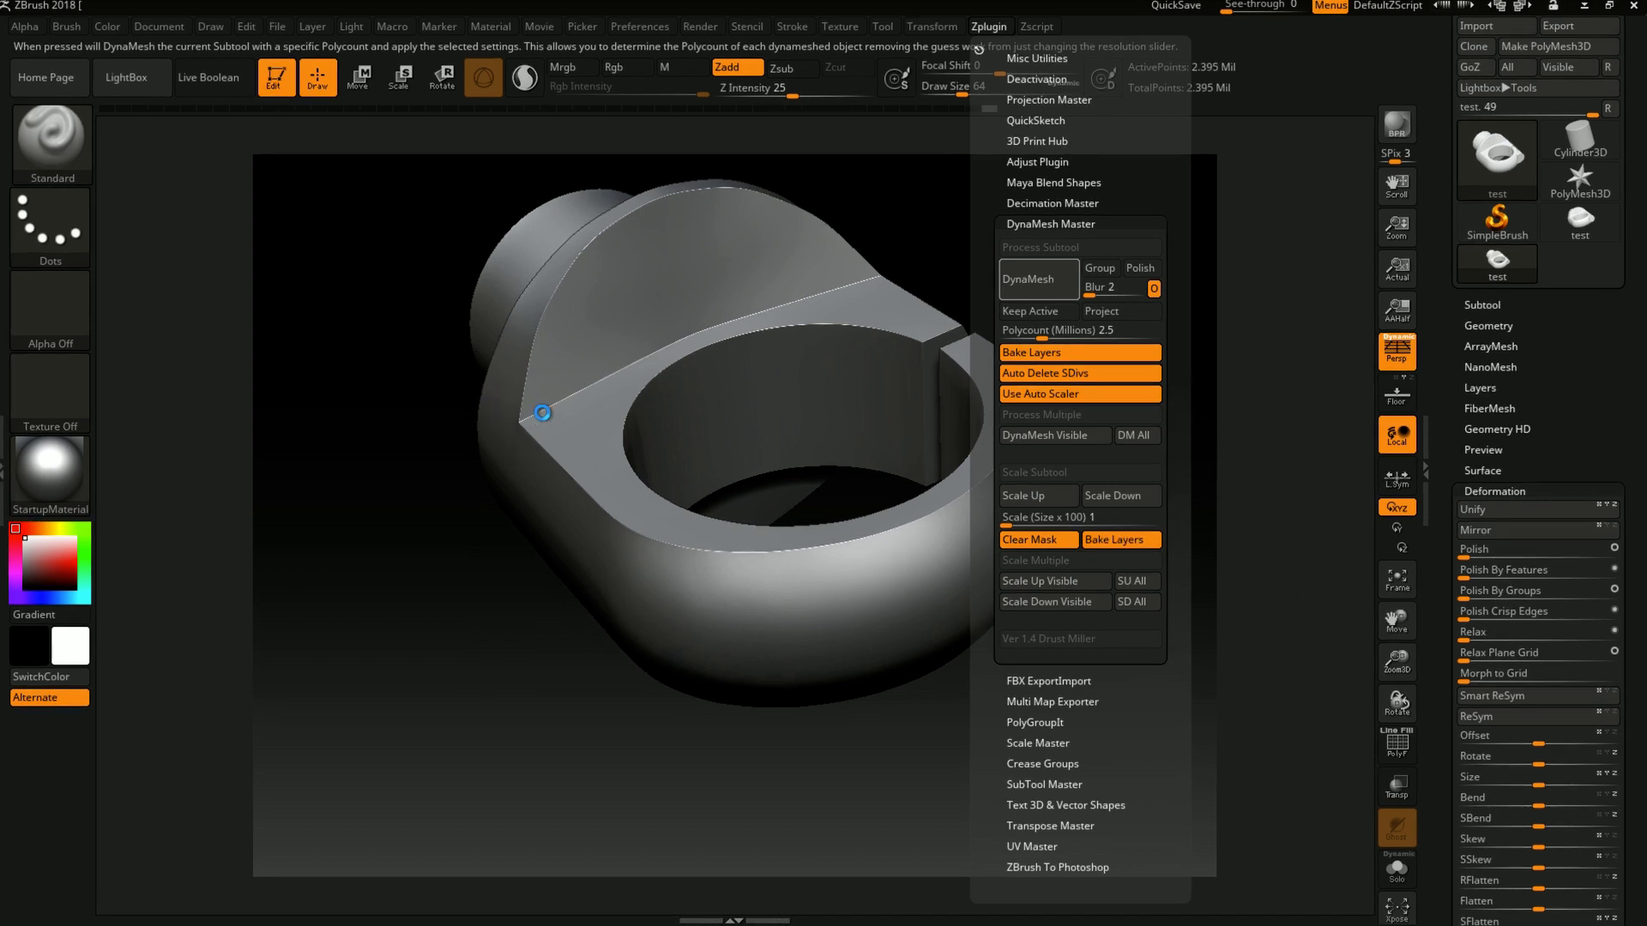
right_click_drag(693, 590, 810, 572, "ctrl")
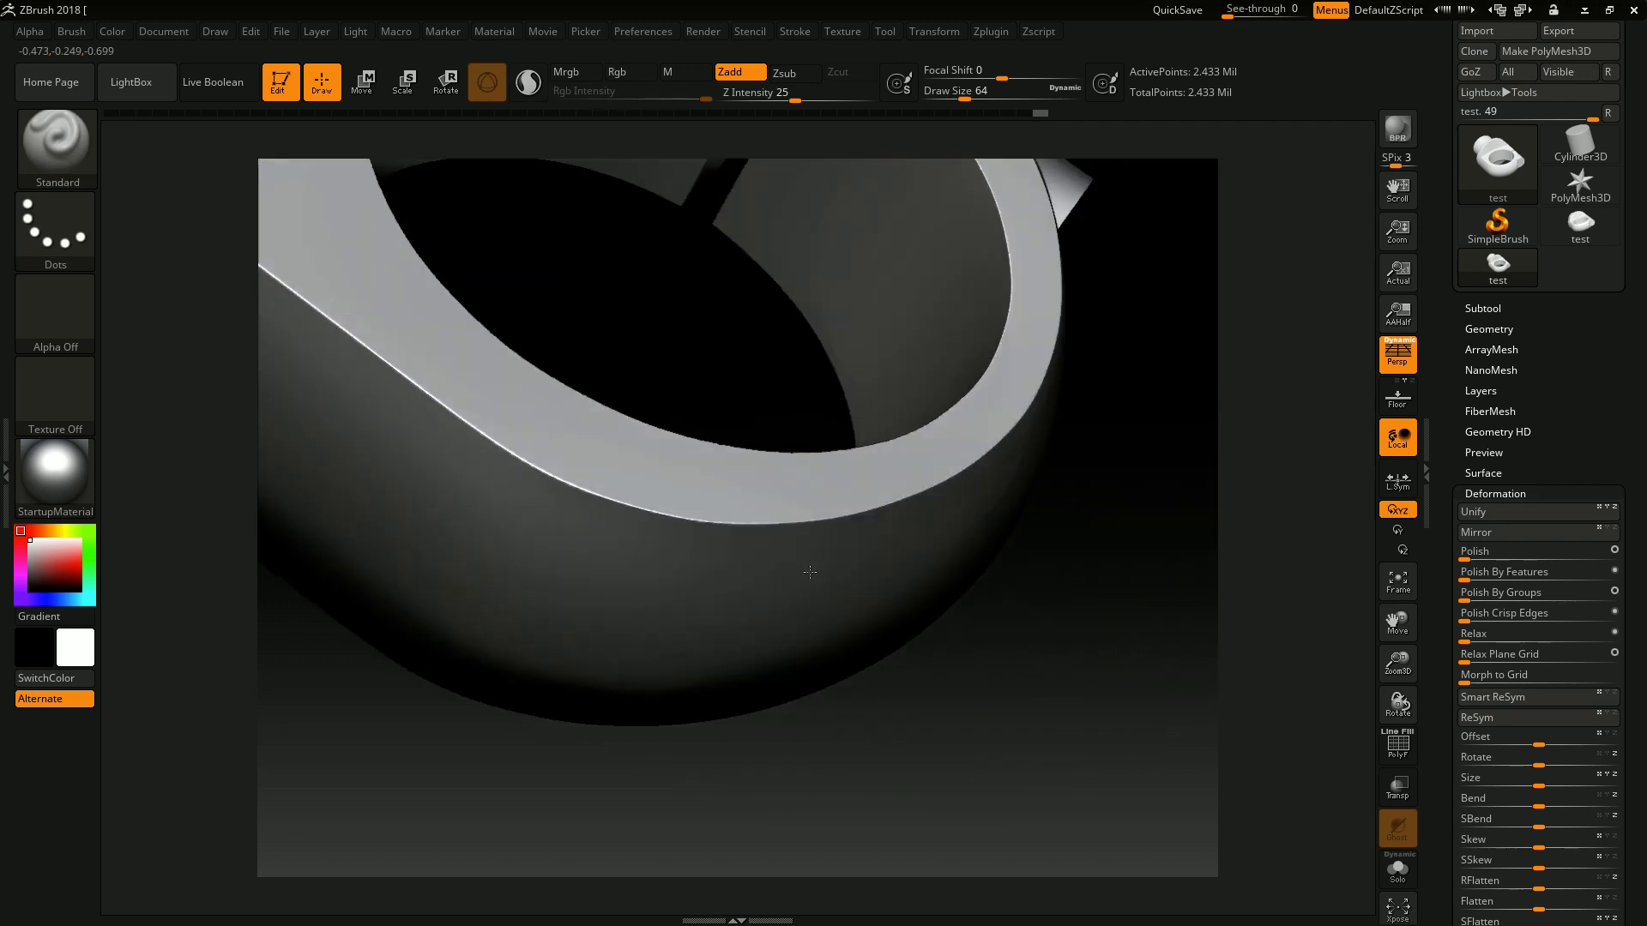
right_click_drag(665, 463, 1037, 636, "ctrl")
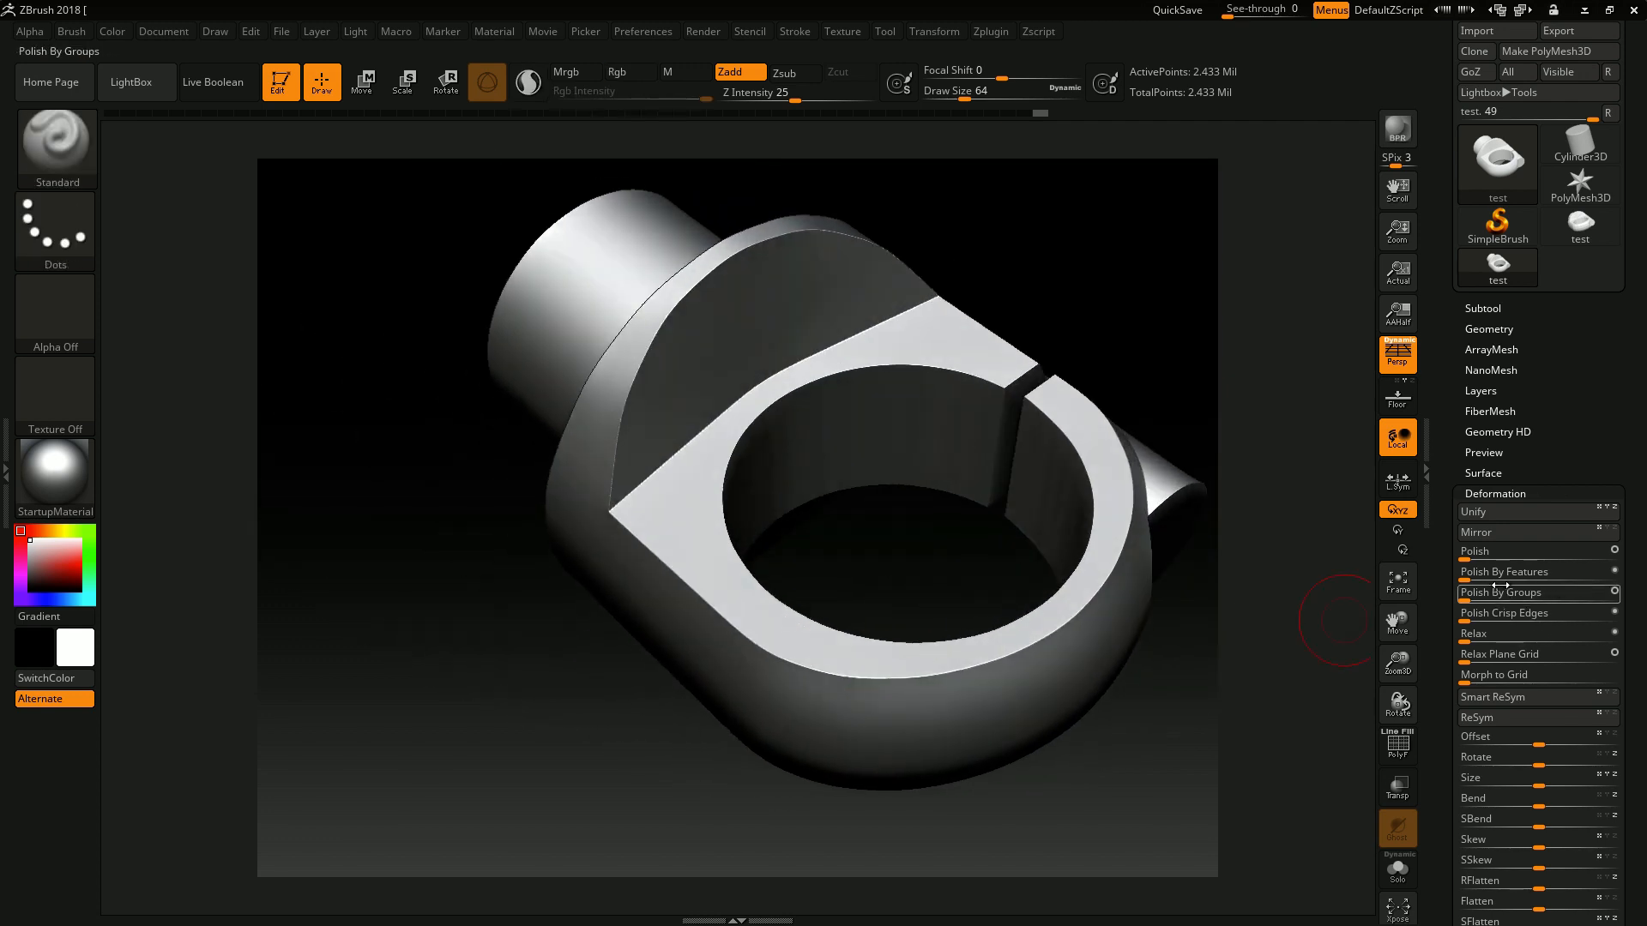
Soften the clamp's sharp edges with two Polish Crisp Edges passes in the alternate polish mode, the first at 53.
left_click(1615, 615)
right_click_drag(778, 642, 835, 717, "ctrl")
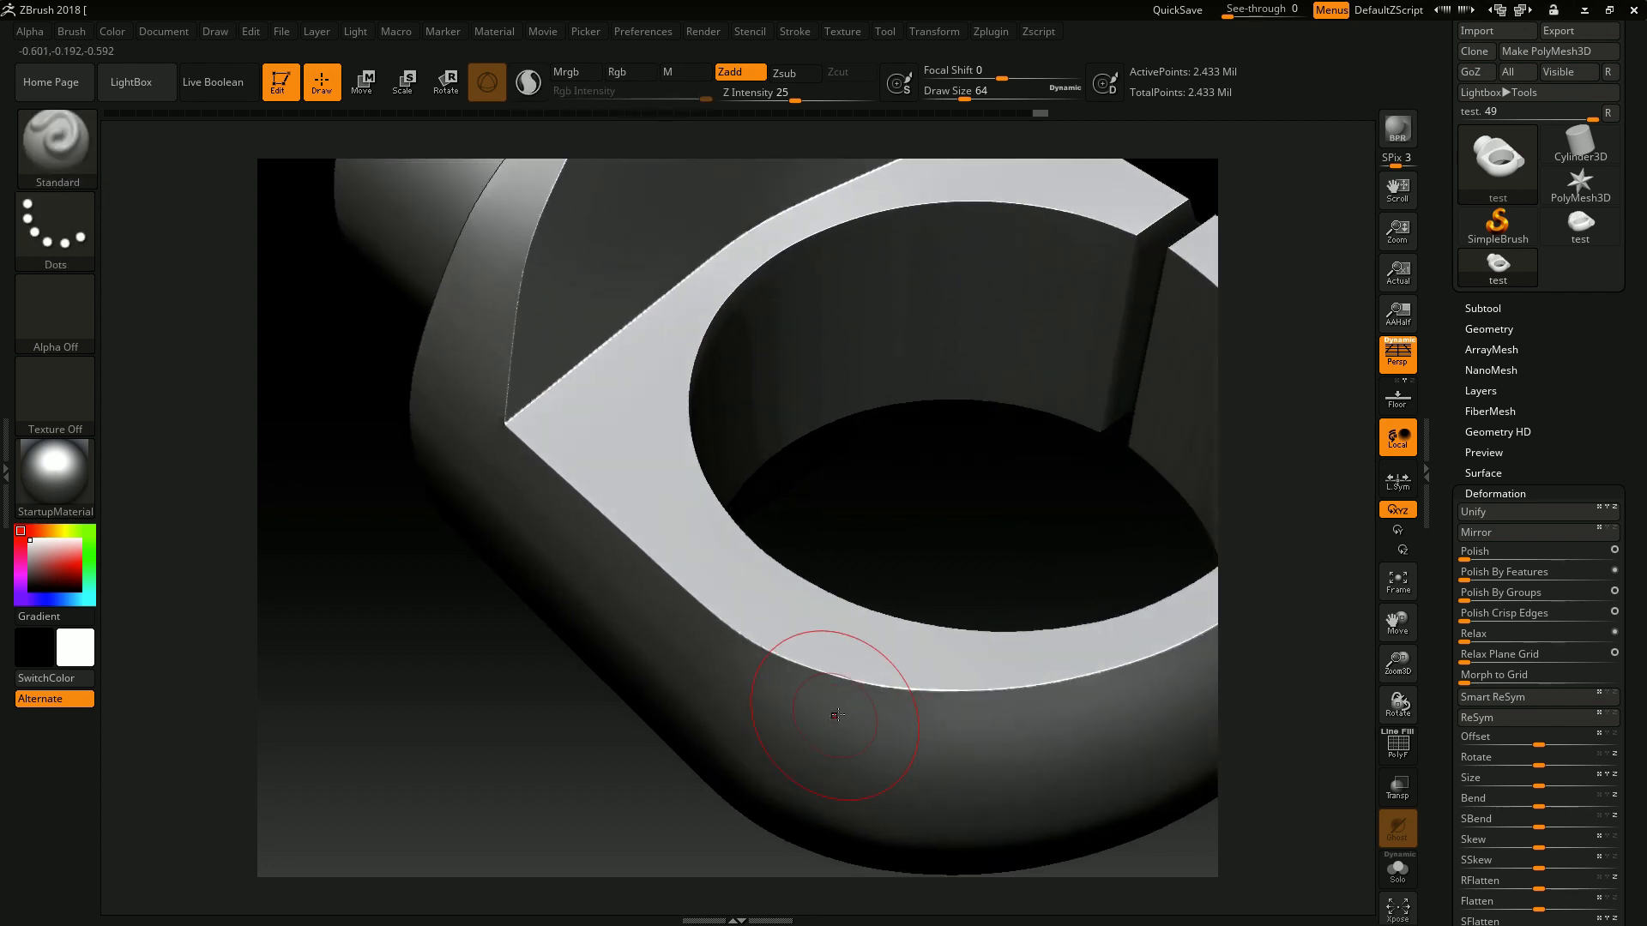
left_click_drag(1465, 621, 1477, 621)
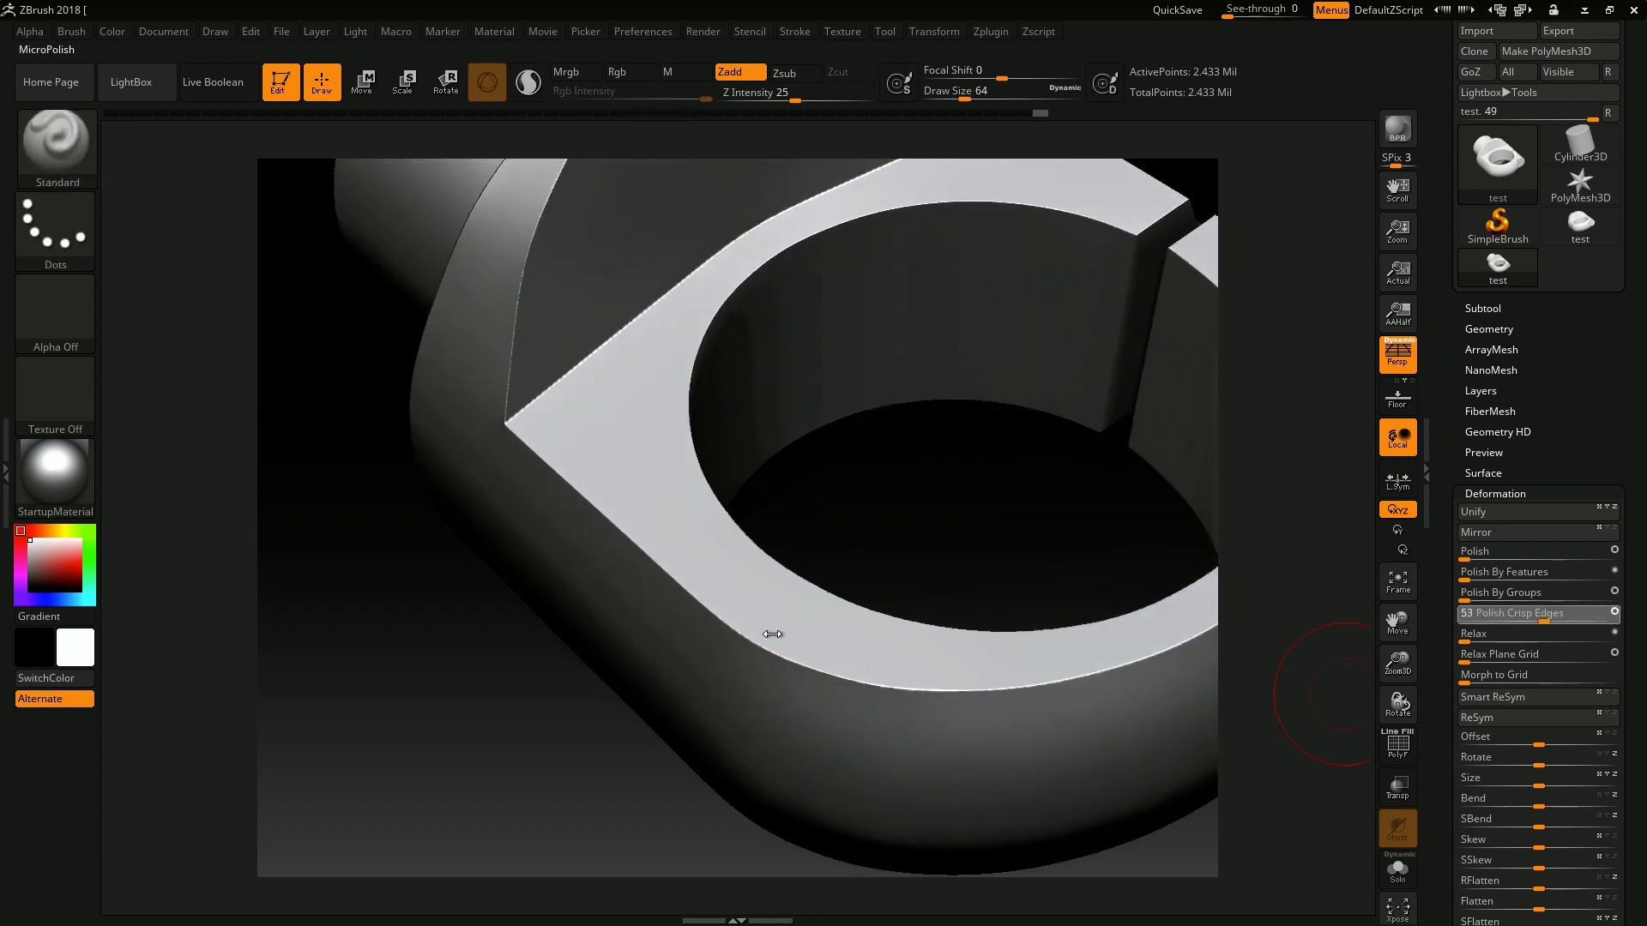
right_click_drag(794, 669, 729, 481, "ctrl")
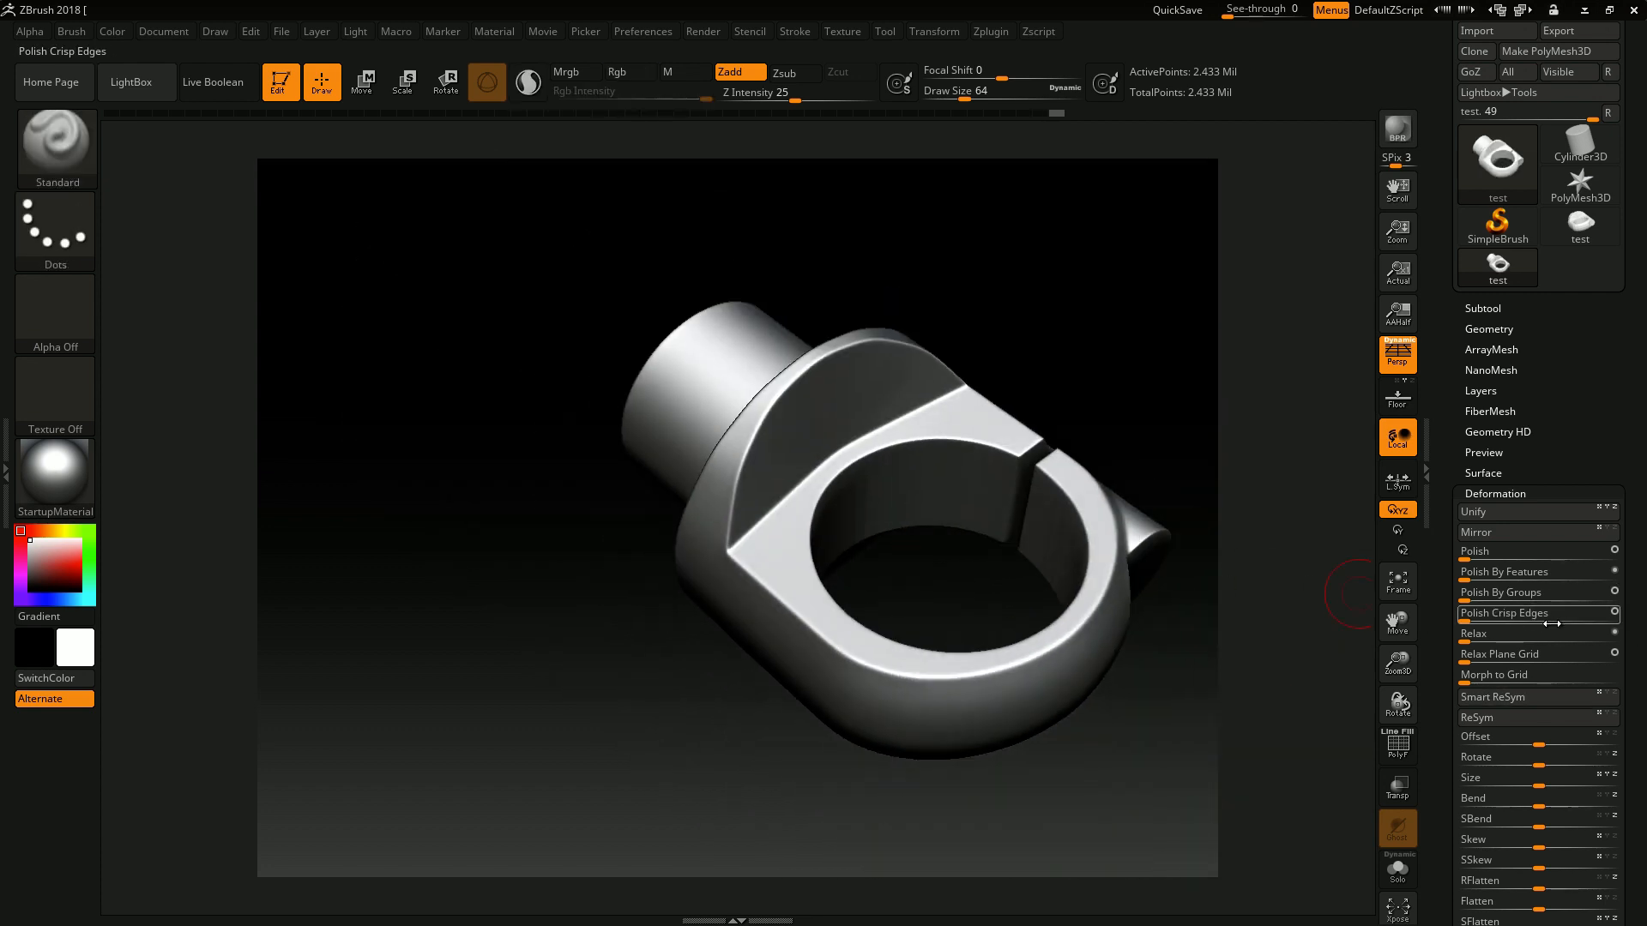
left_click_drag(1474, 616, 1496, 621)
right_click_drag(1068, 636, 1021, 547)
right_click_drag(1069, 295, 1087, 229)
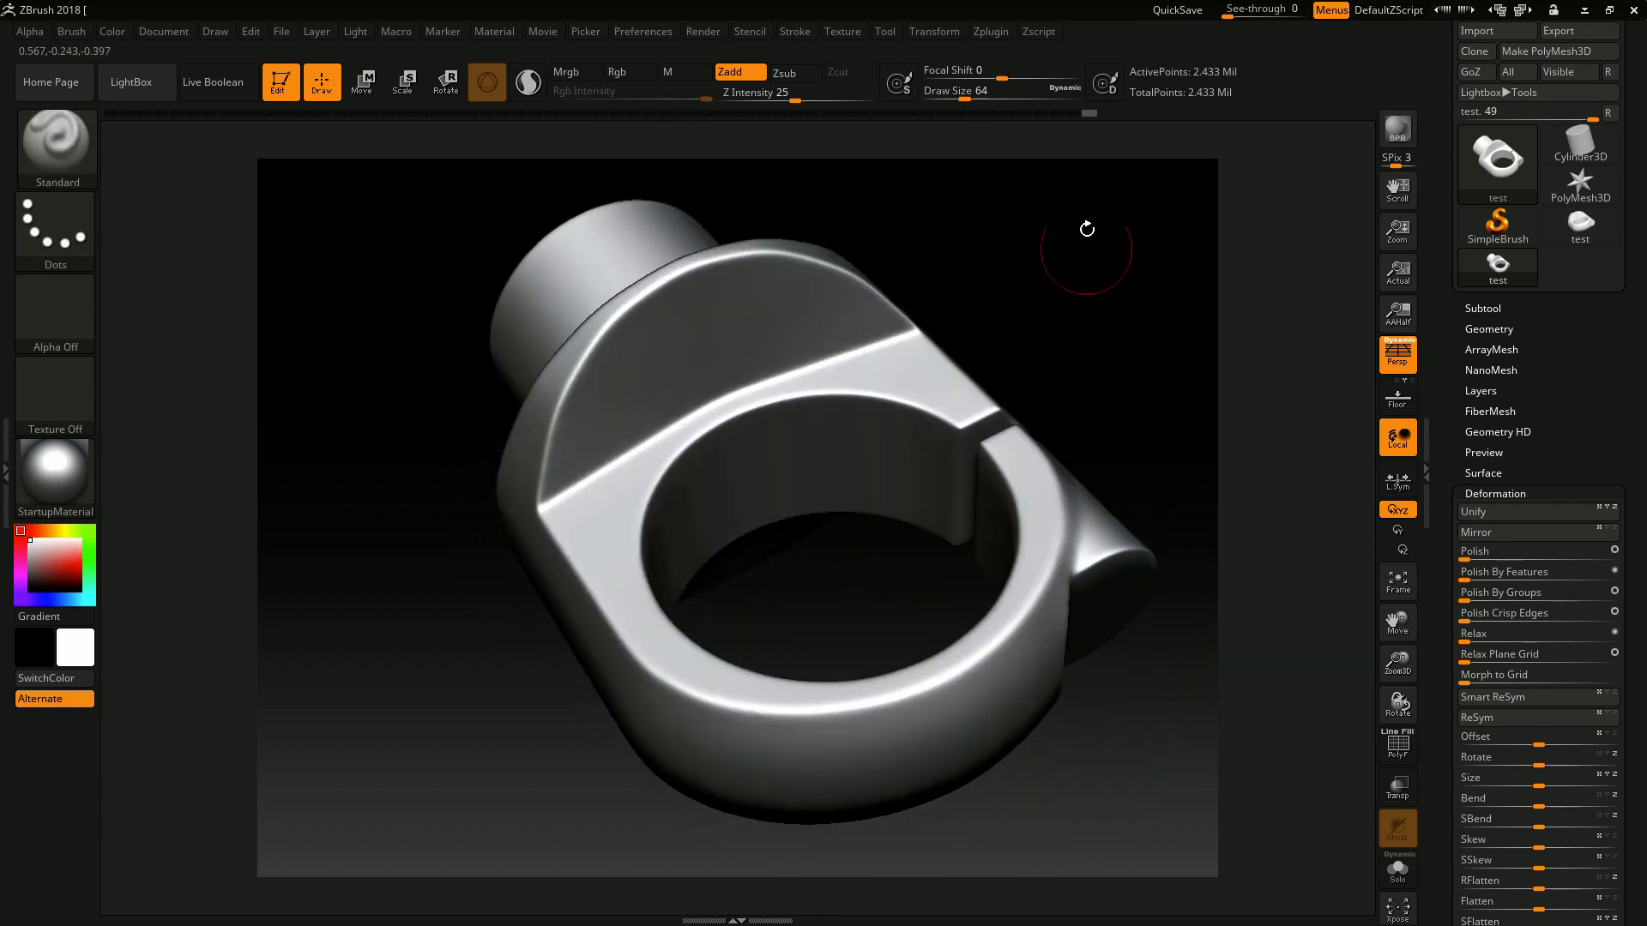
Pre-process the current clamp subtool with Decimation Master.
left_click(998, 34)
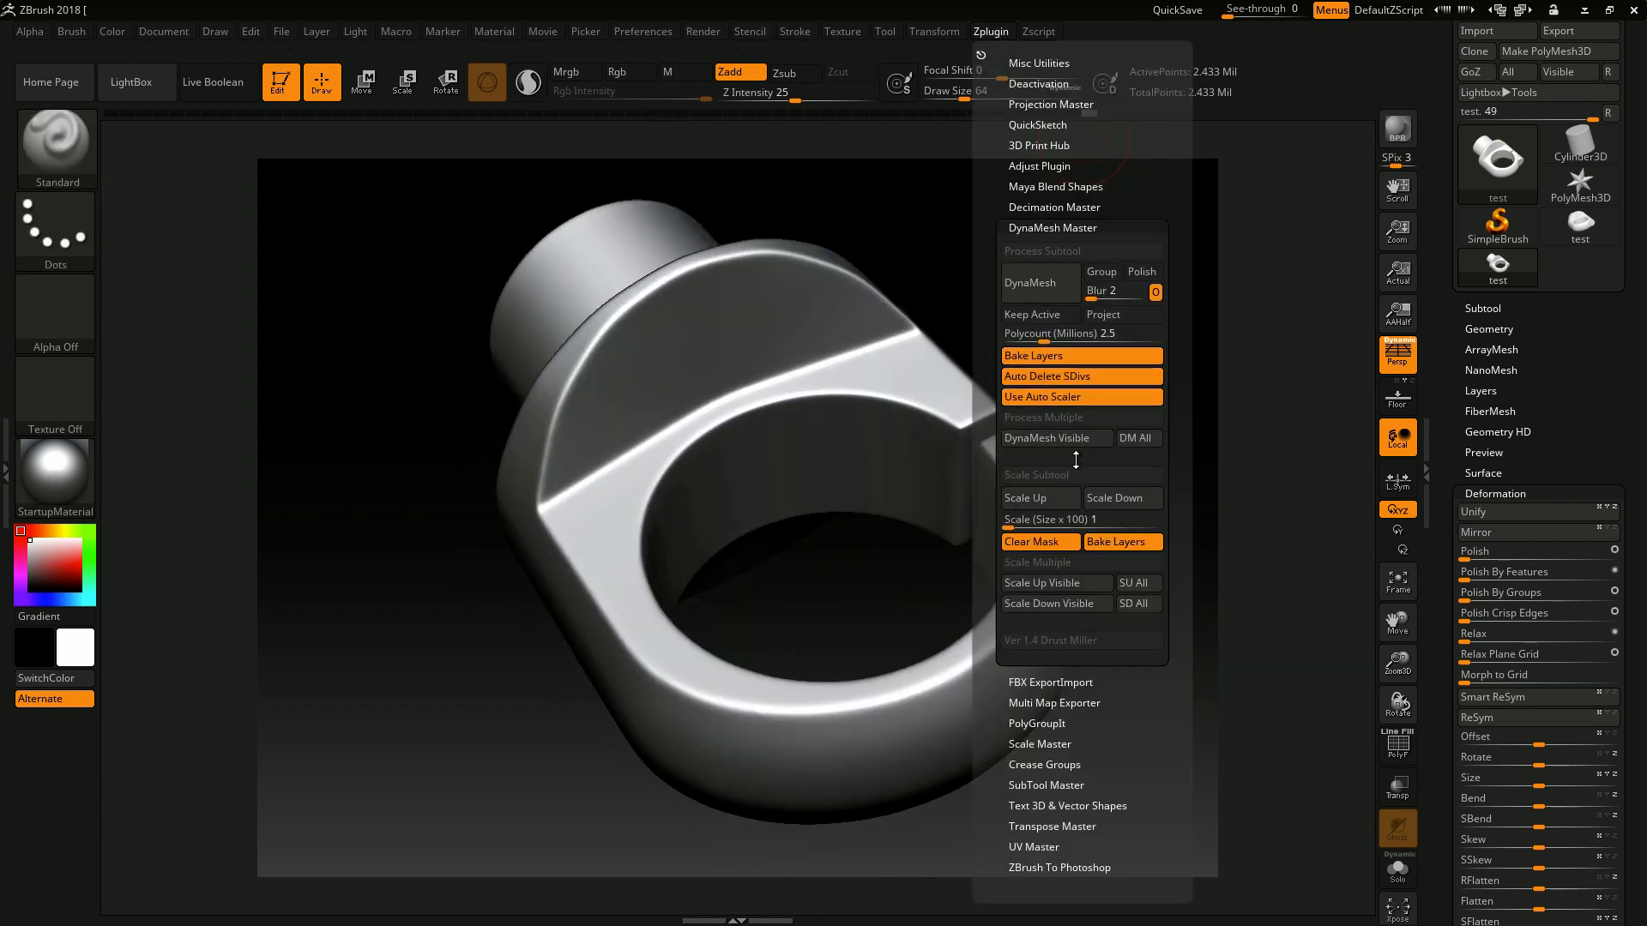
left_click(1055, 207)
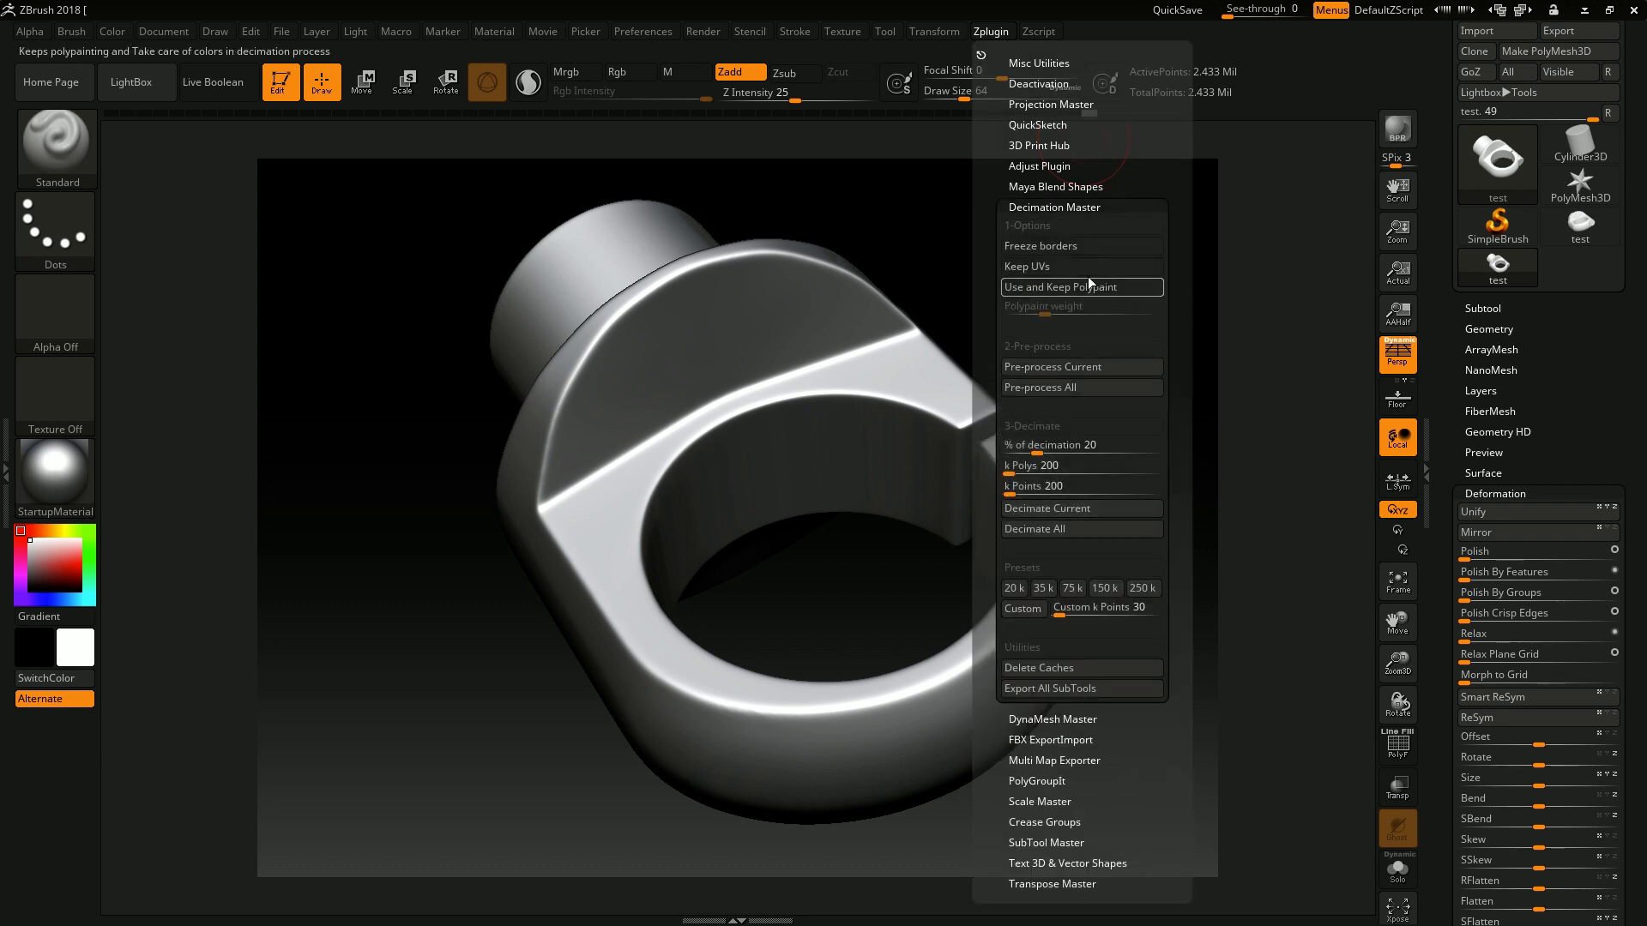
left_click(1069, 371)
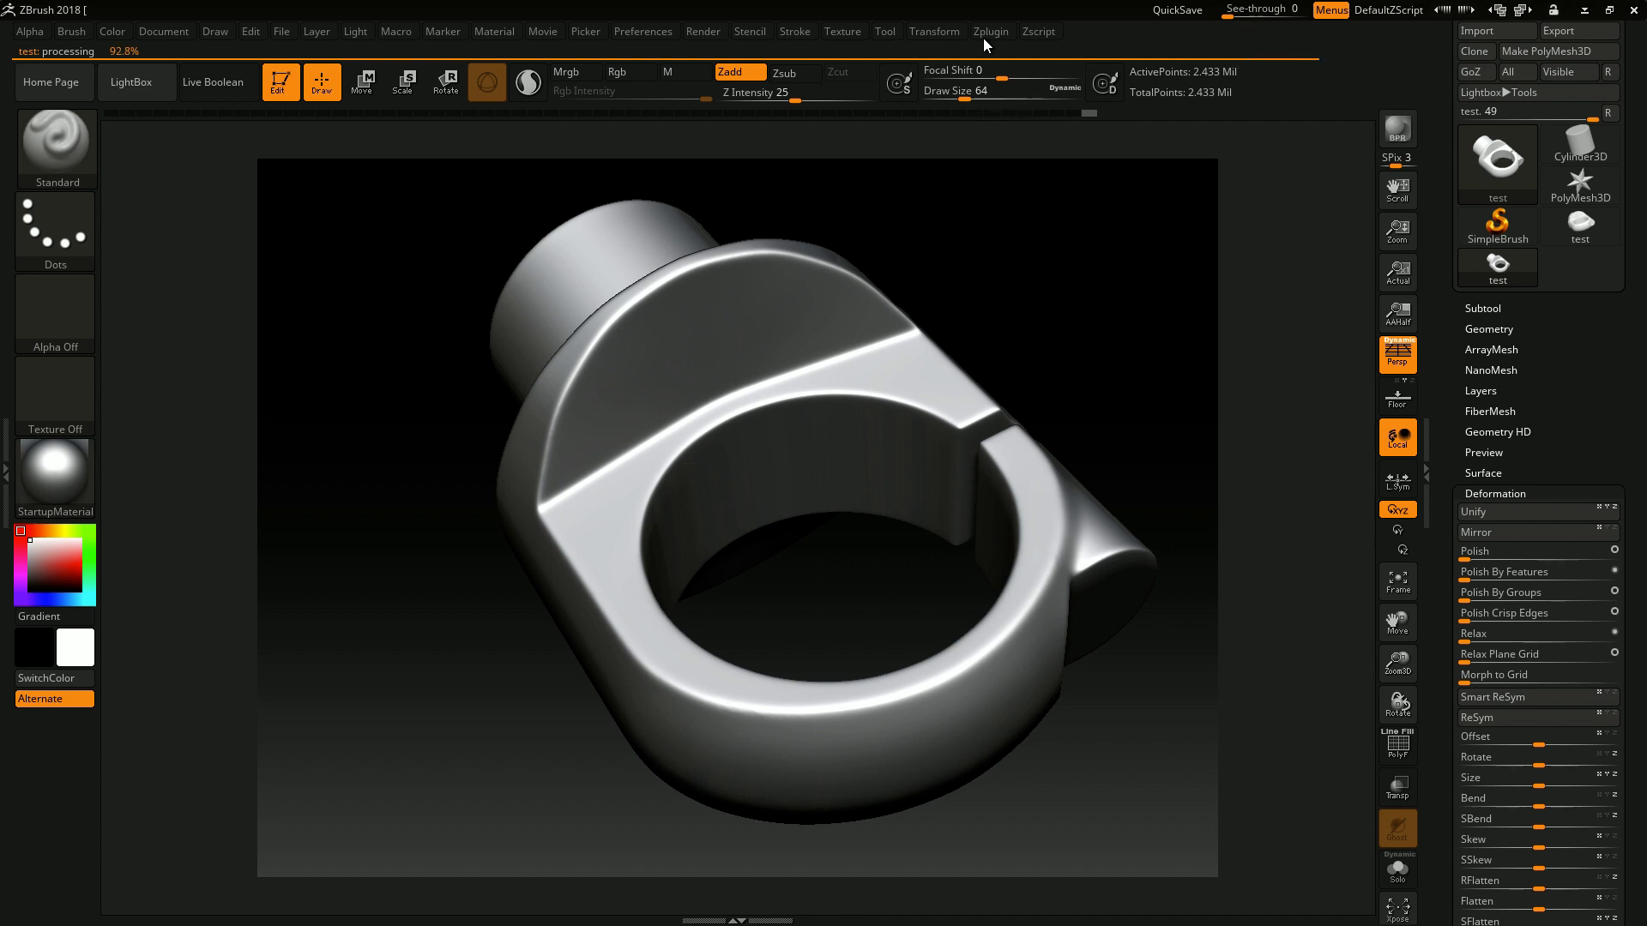
key("alt+Tab")
key("alt+Tab")
key("Tab")
key("Tab")
key("alt+Tab")
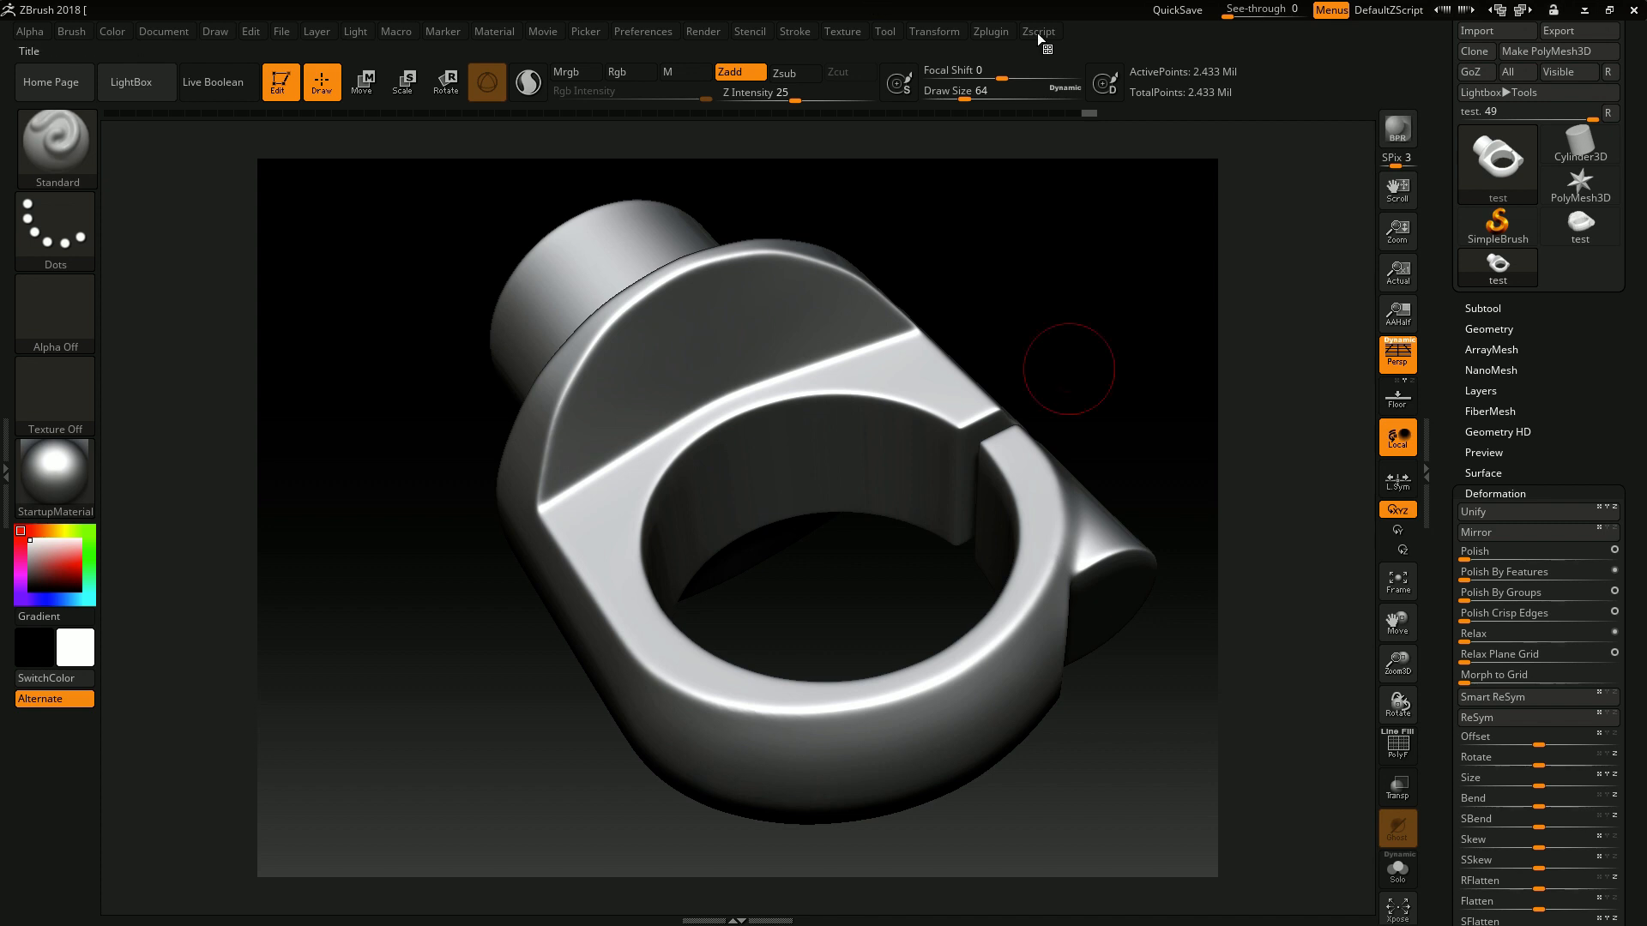
Decimate the current clamp subtool to 20% with Decimation Master.
left_click(994, 32)
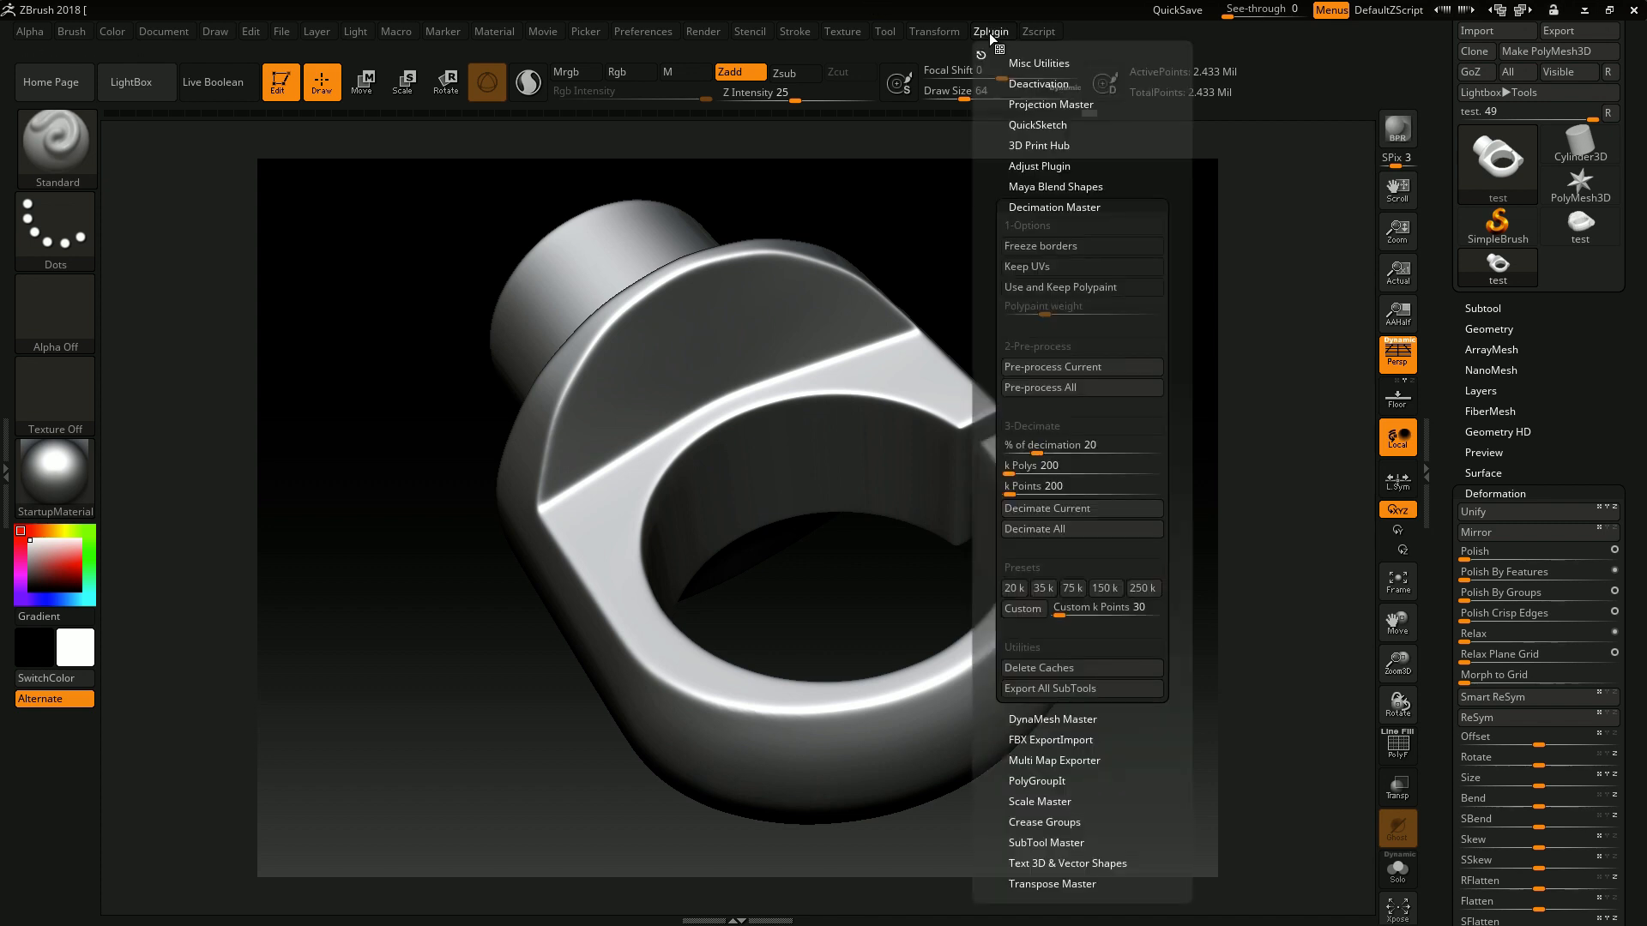
left_click(1067, 511)
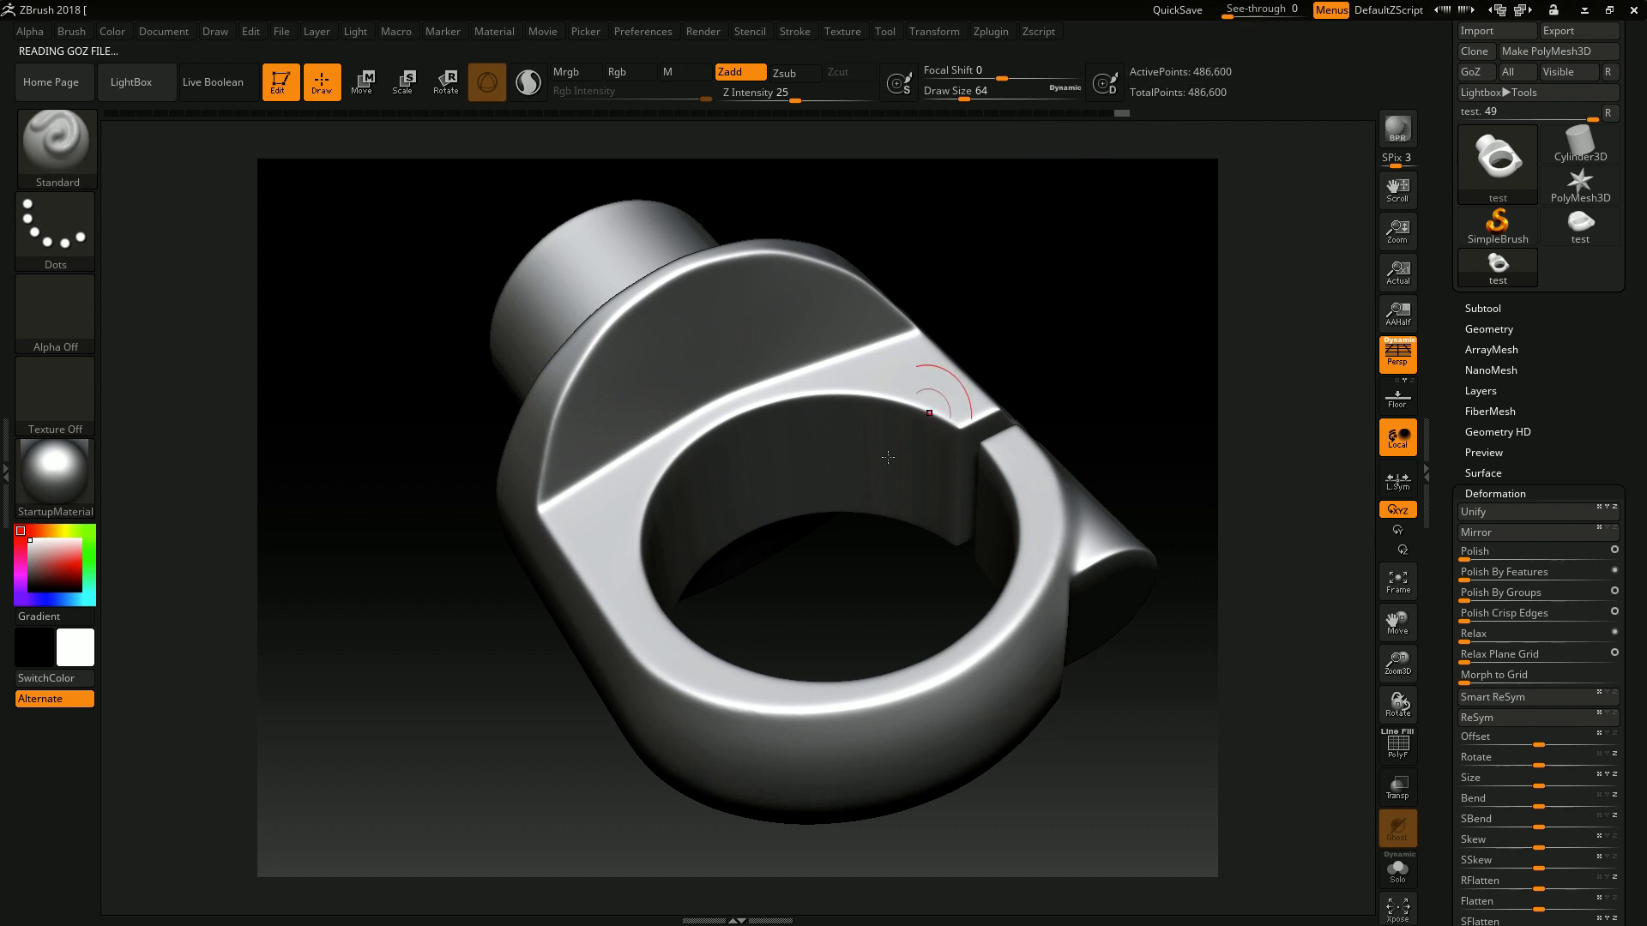
left_click_drag(964, 361, 1349, 197)
Export the decimated clamp to the Desktop in OBJ format as test_decimated.obj.
left_click(1559, 31)
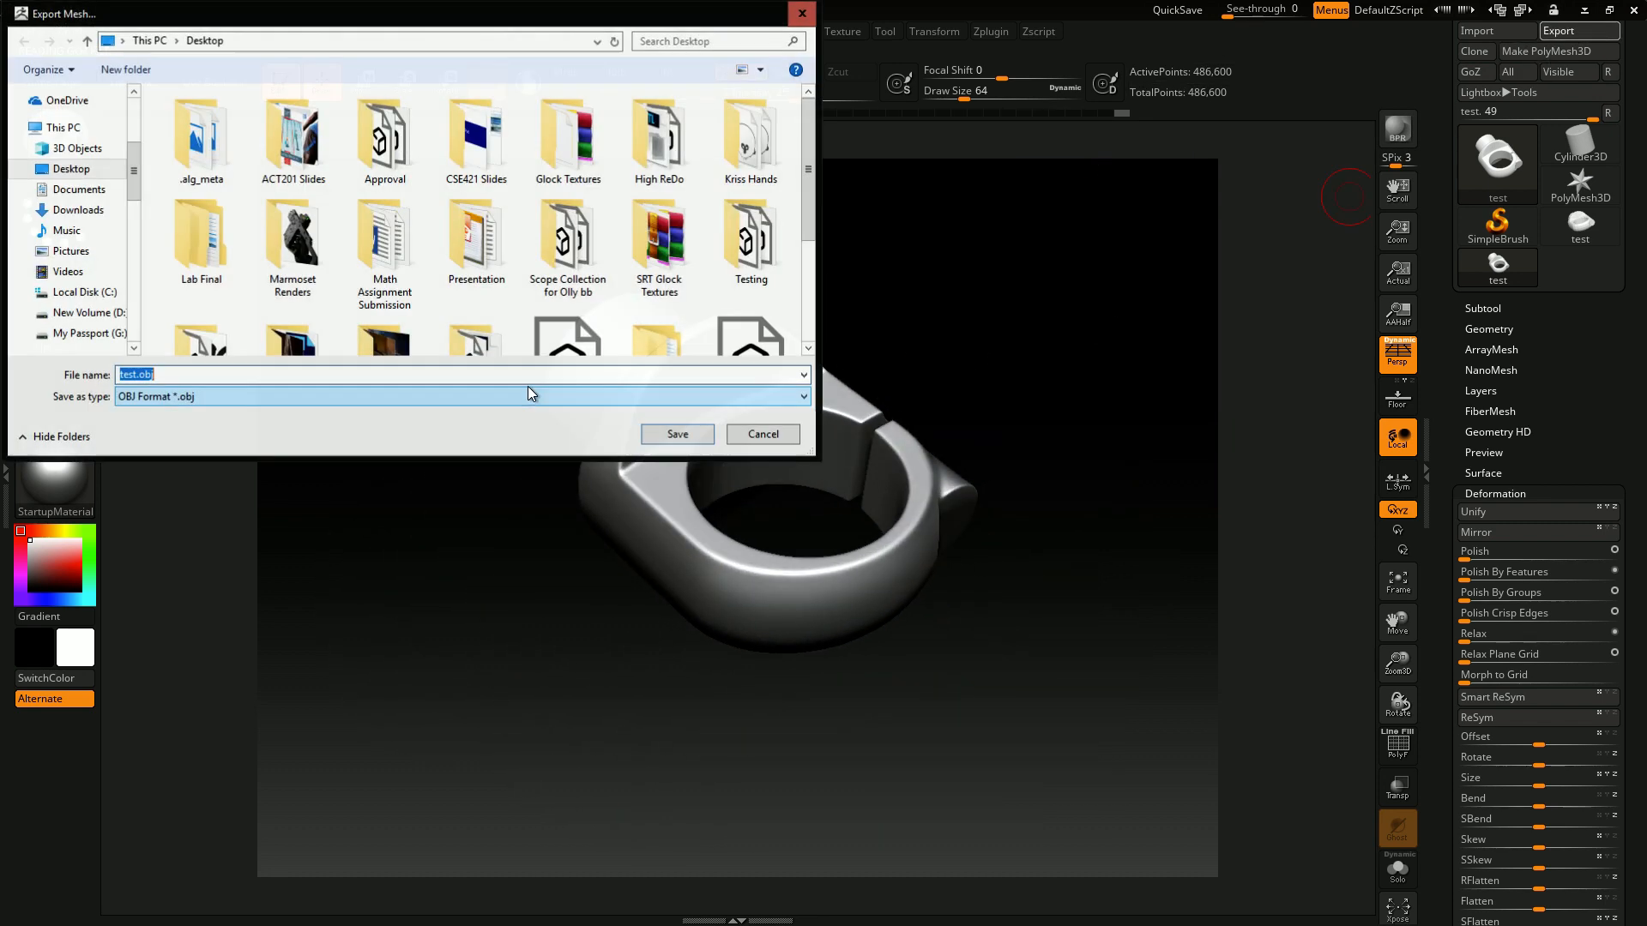
left_click(134, 377)
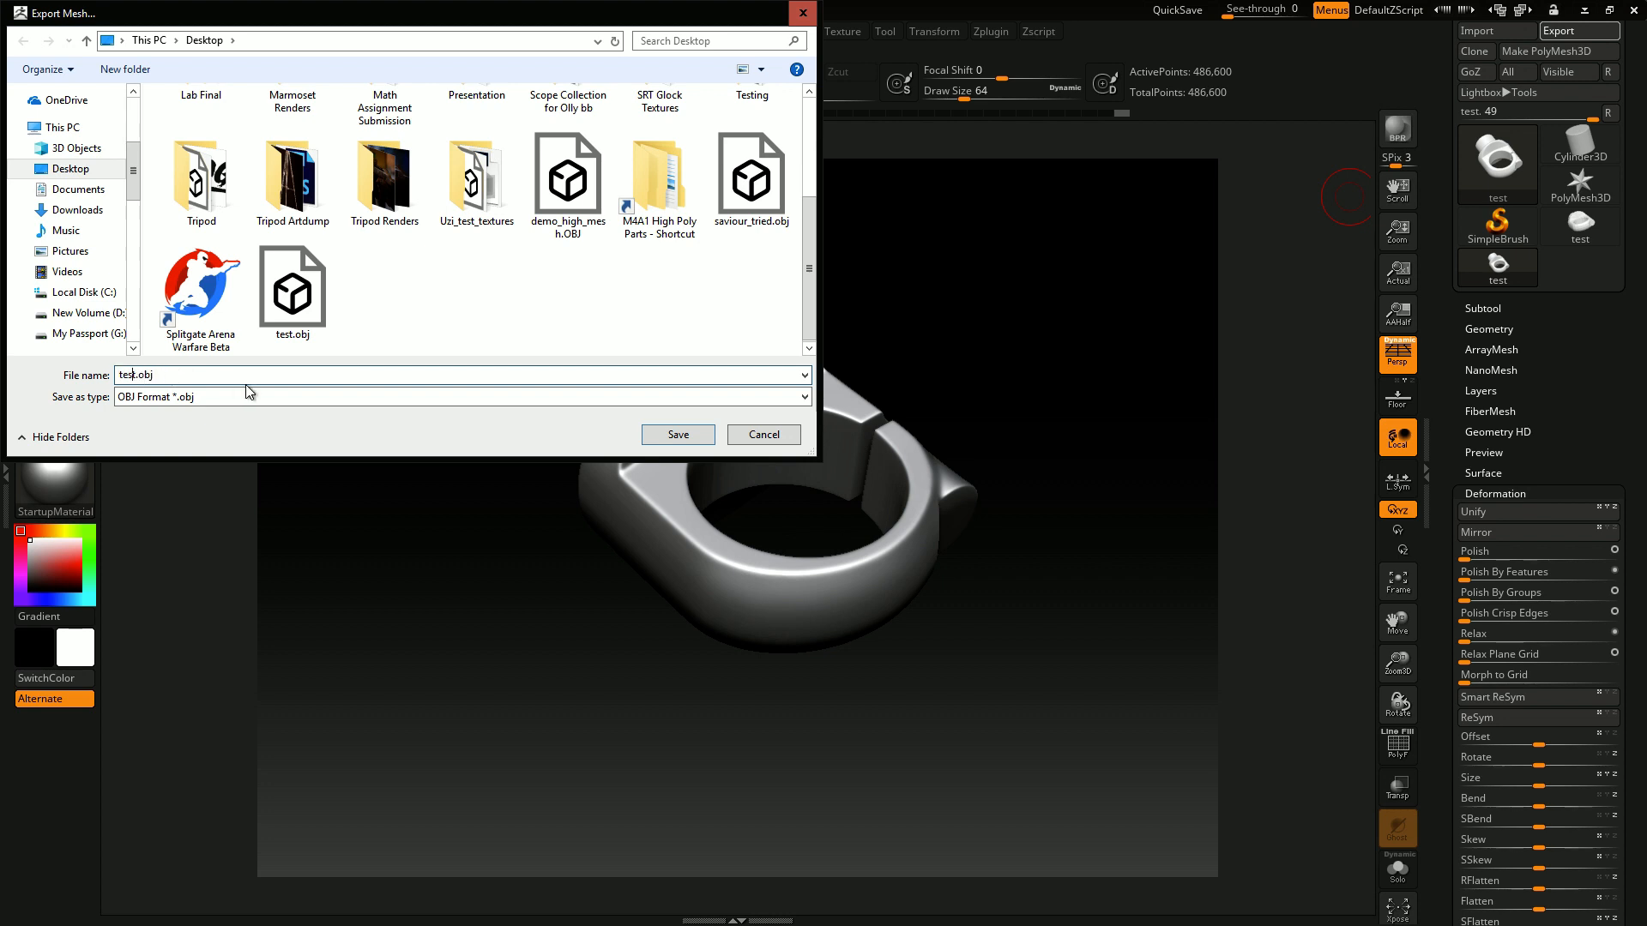
type("_decimated")
key("Return")
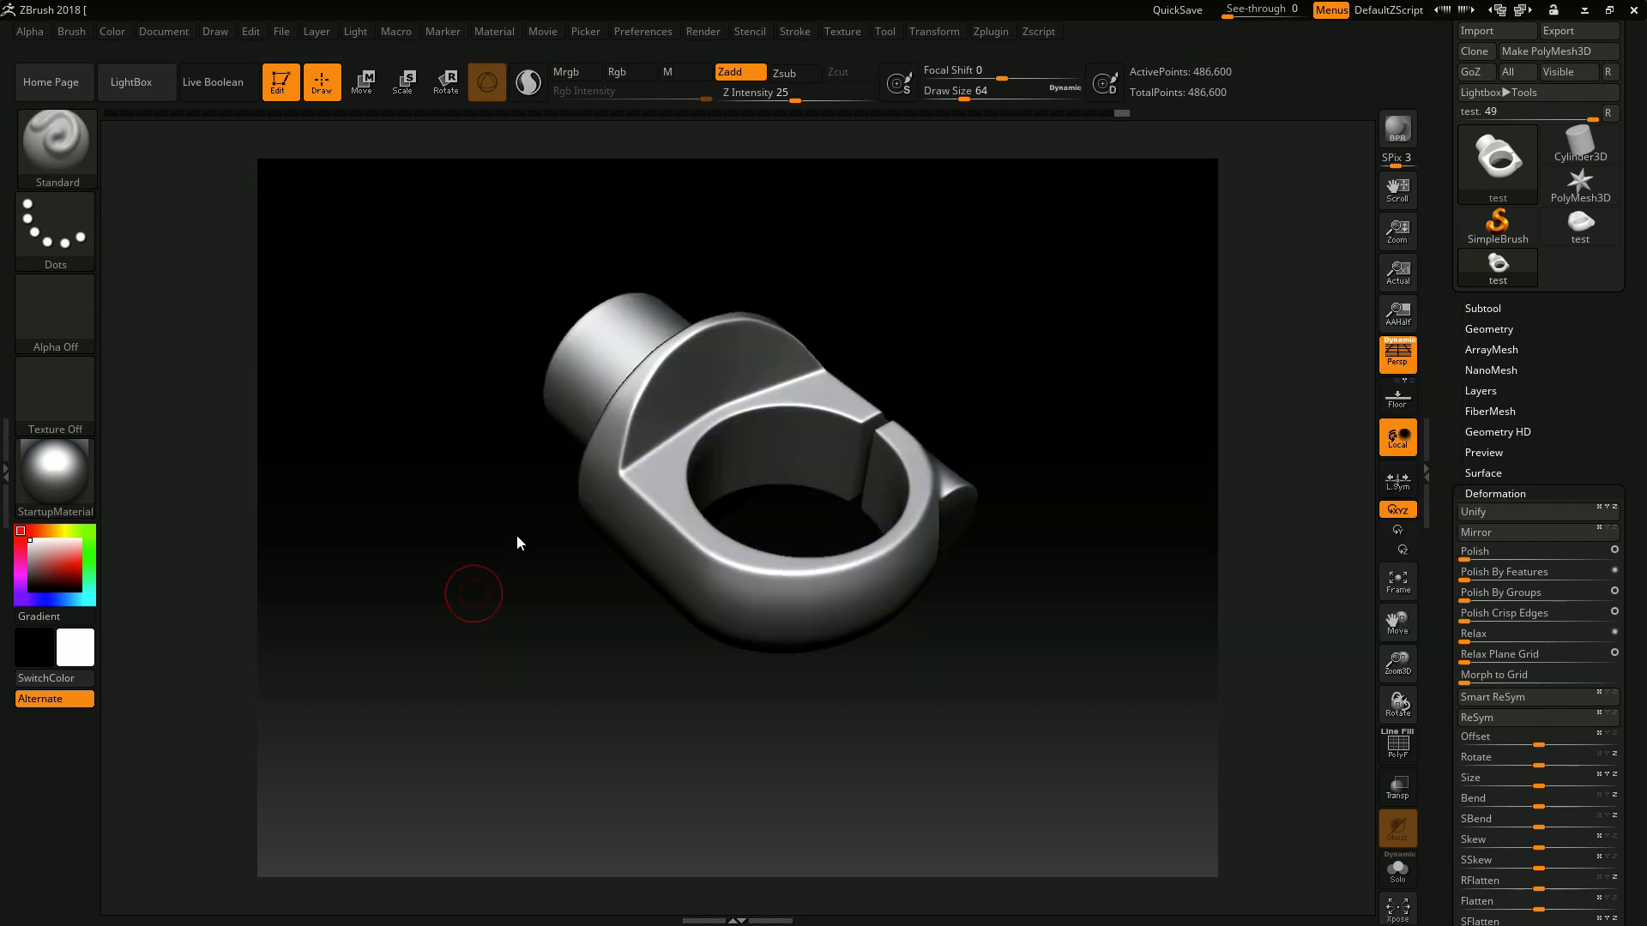
Switch to 3ds Max and delete the original low-poly clamp Object009 from the tripod scene.
key("alt+Tab")
left_click(1103, 342)
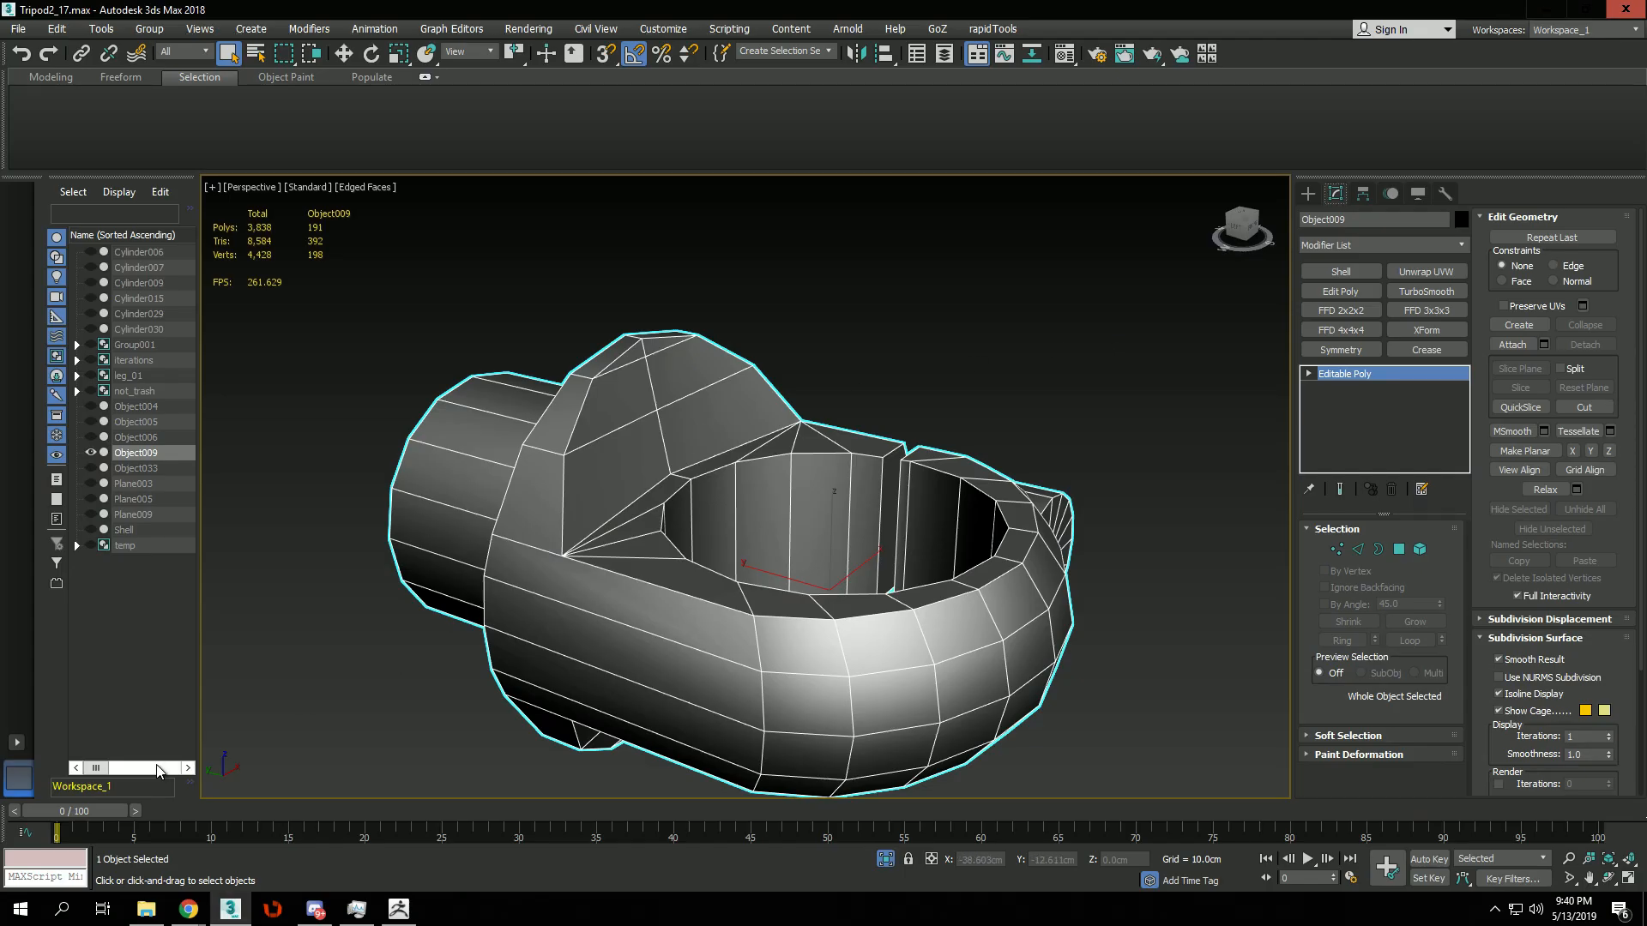
left_click(21, 910)
left_click(22, 911)
left_click(21, 910)
left_click(21, 910)
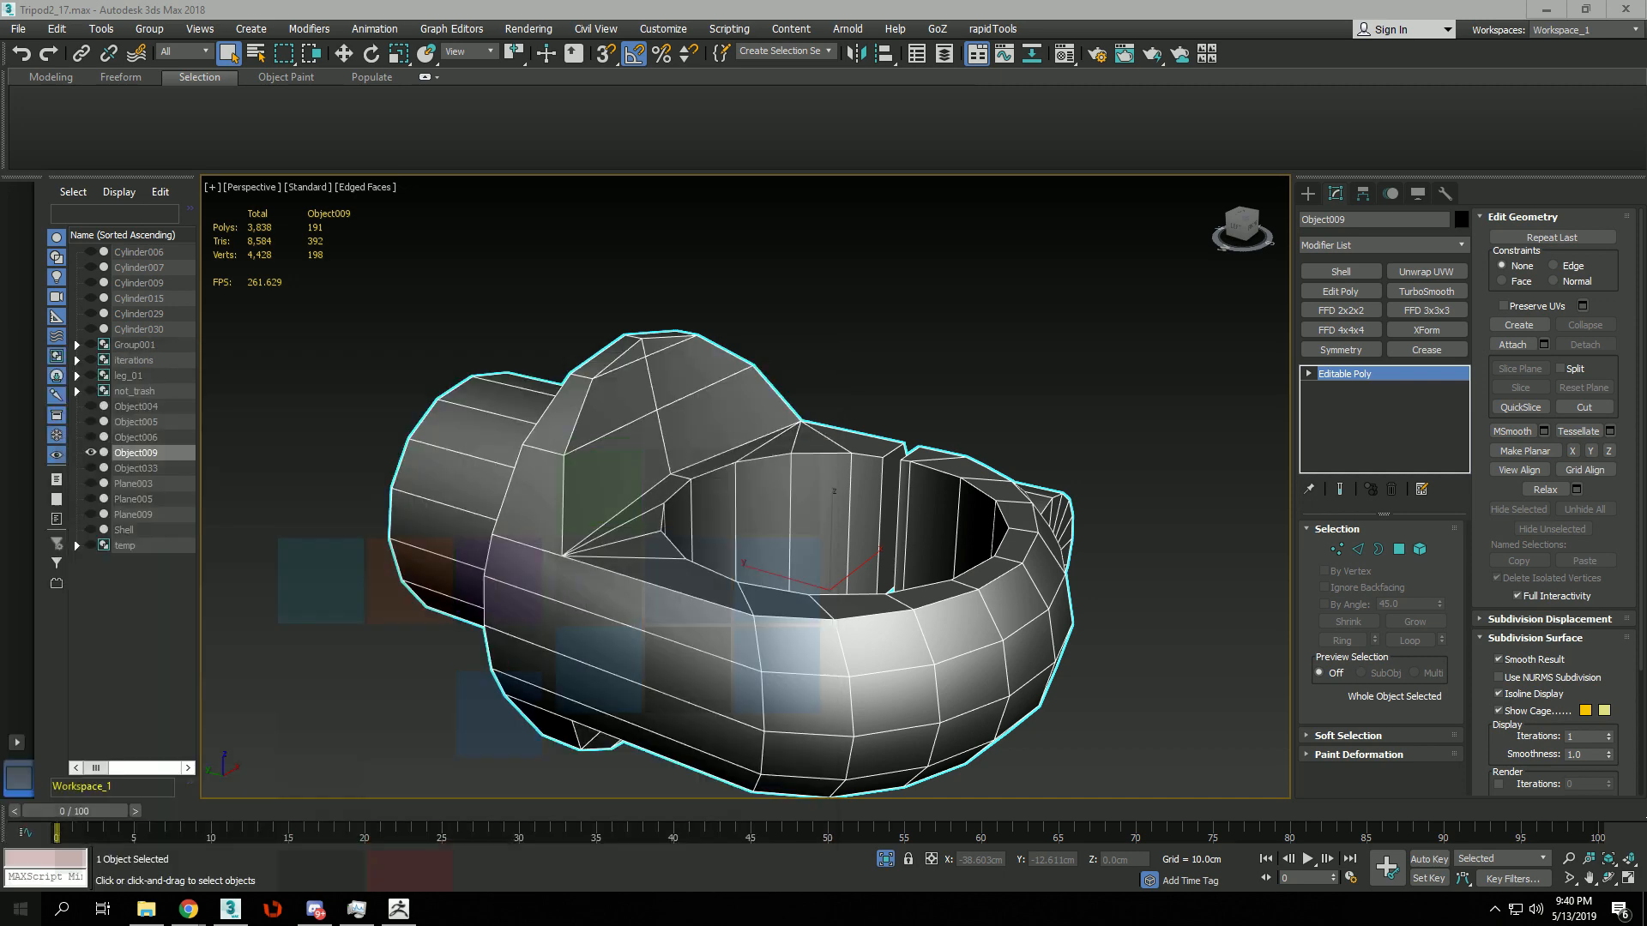
left_click(563, 307)
left_click(572, 399)
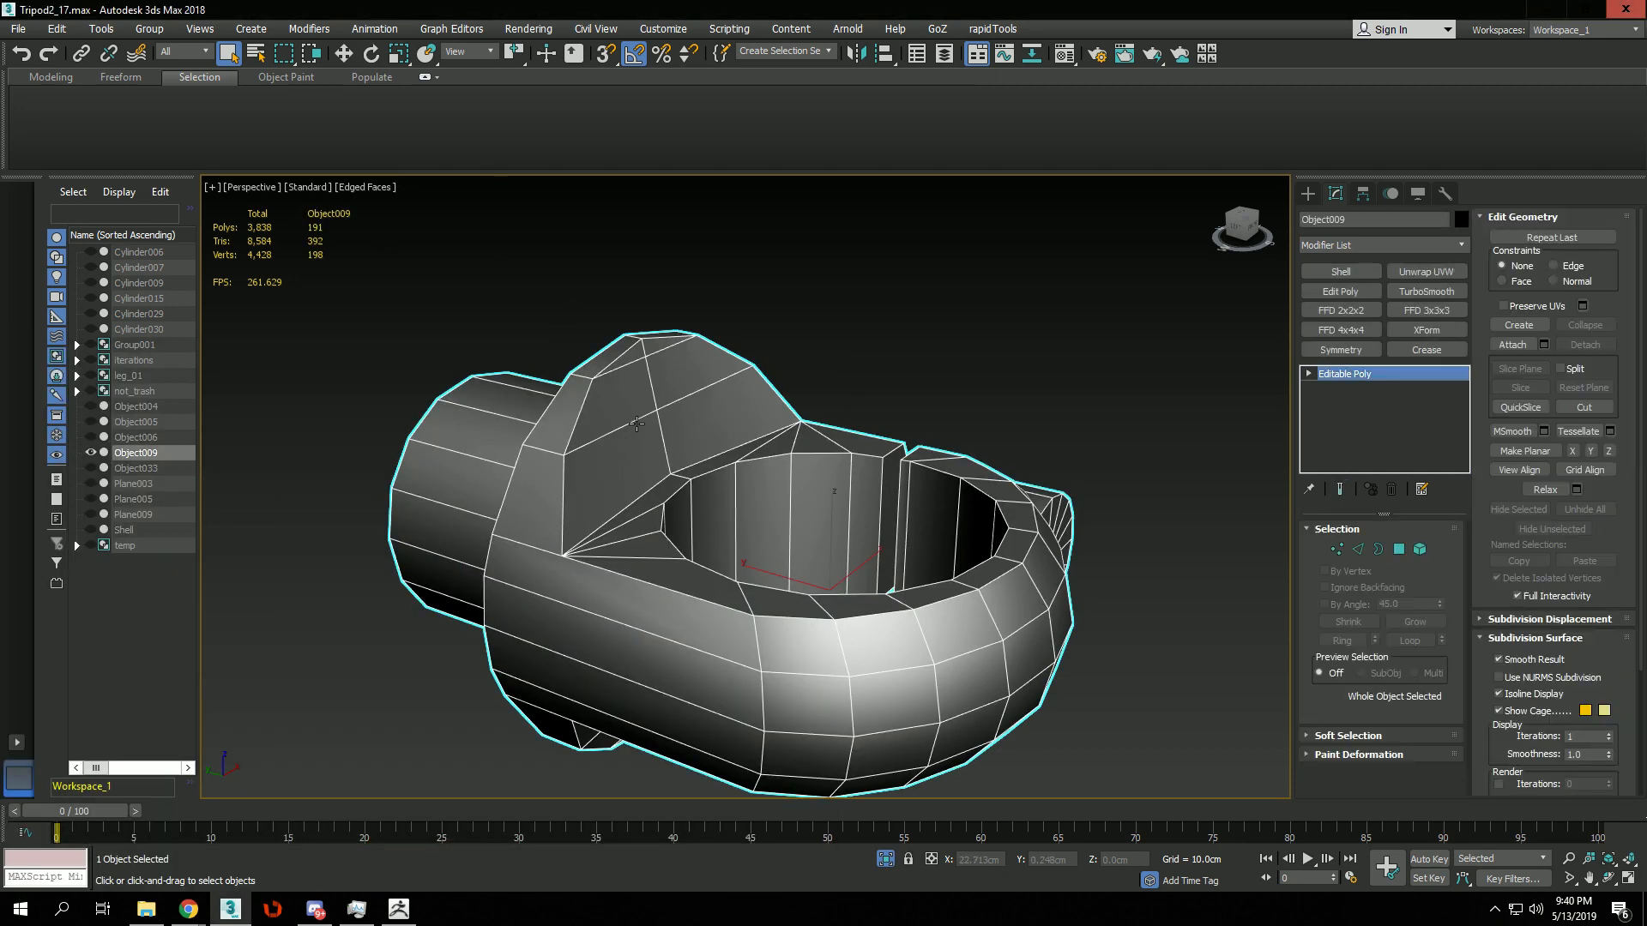
key("Delete")
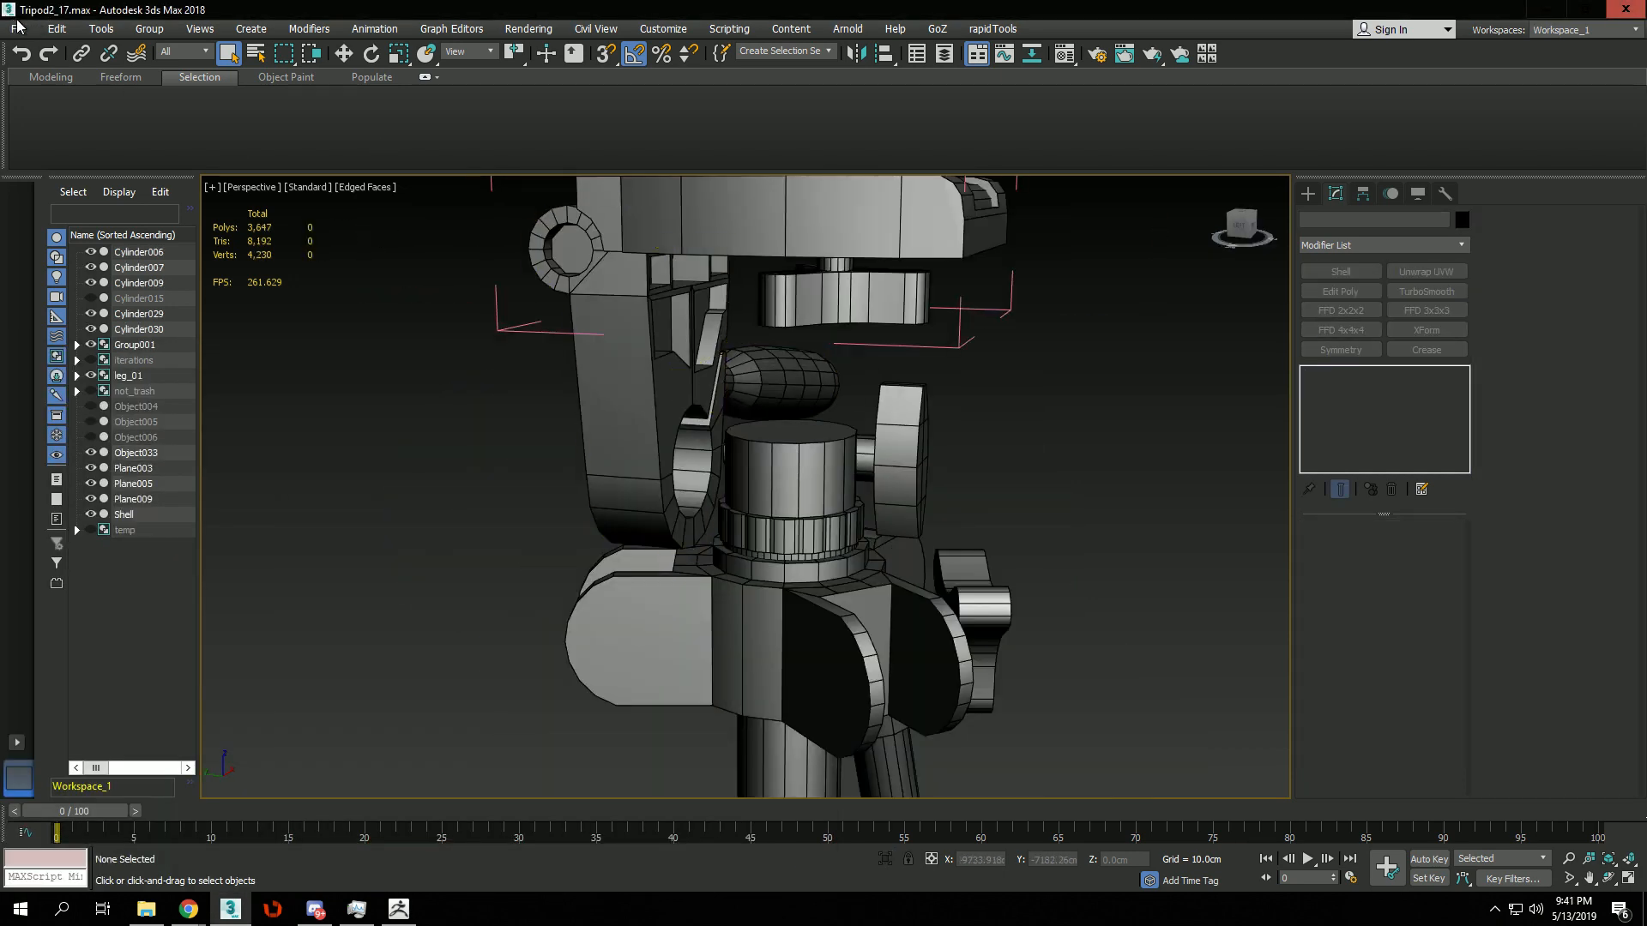
Import test_decimated.obj into the tripod scene as a single mesh.
left_click(18, 29)
mouse_move(75, 275)
left_click(335, 268)
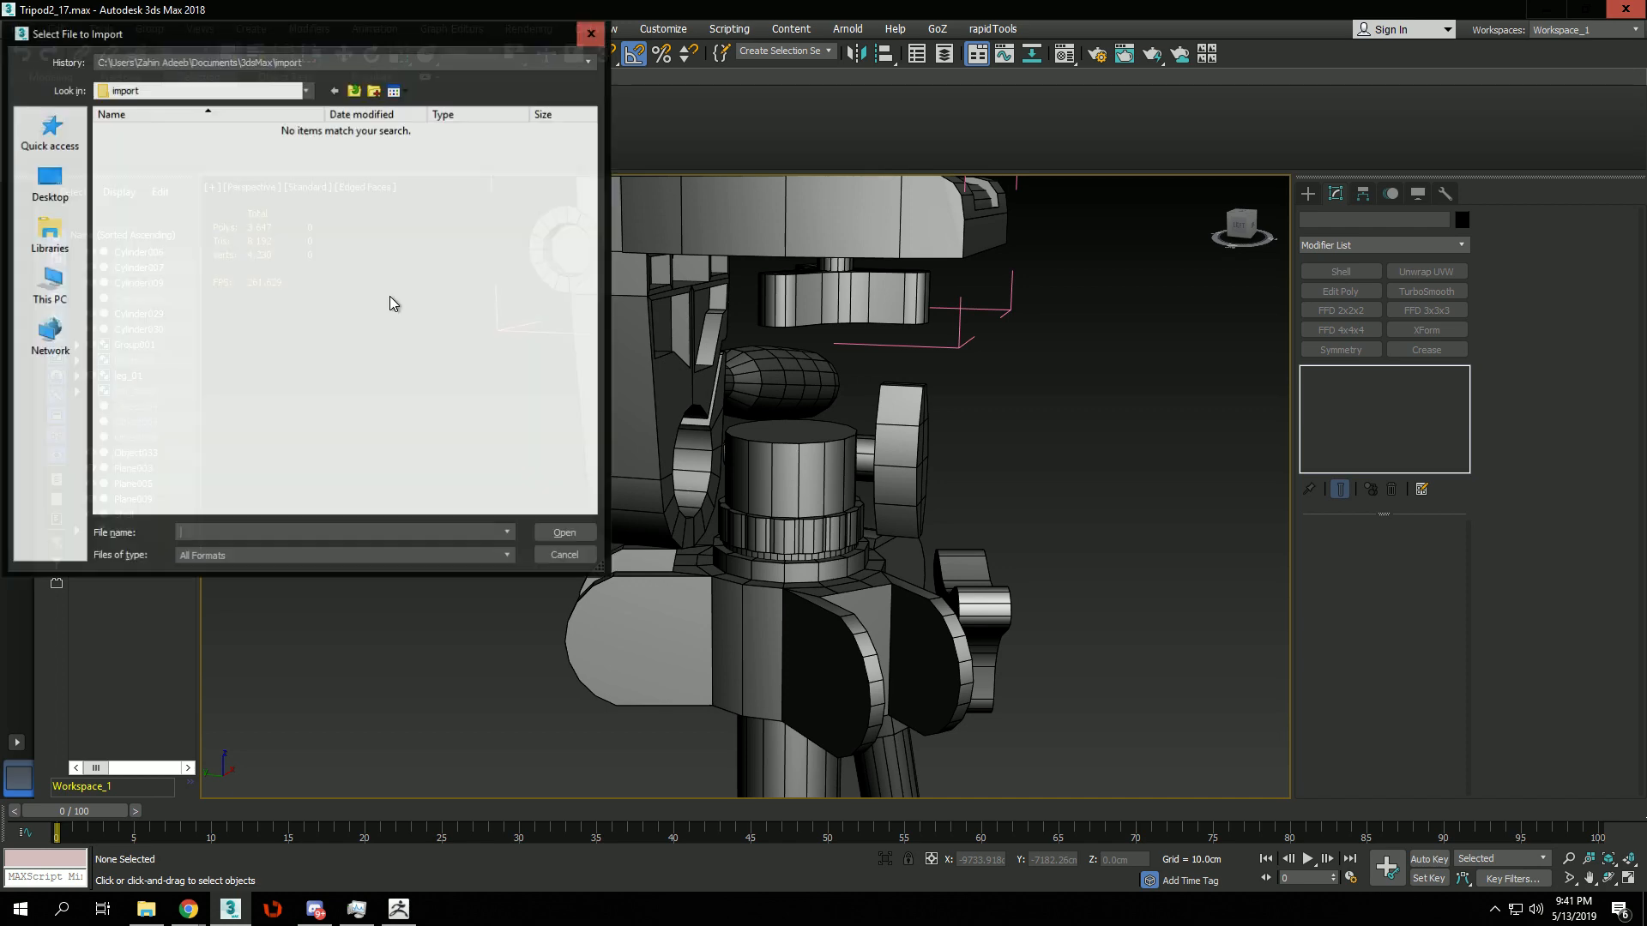
double_click(187, 341)
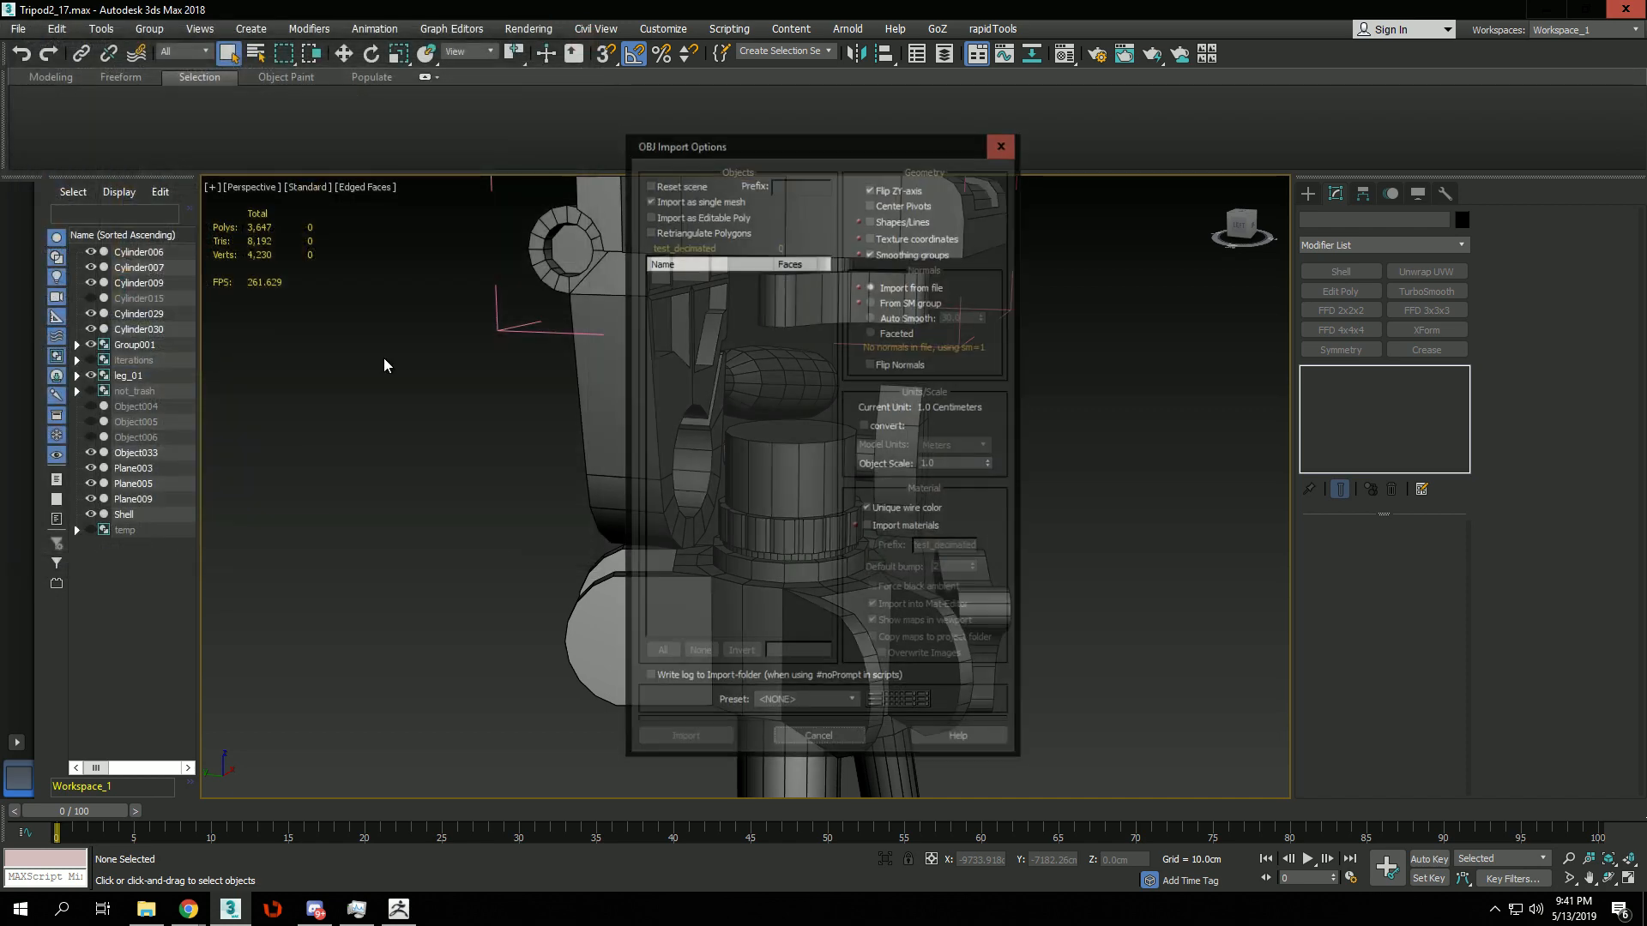
left_click(686, 739)
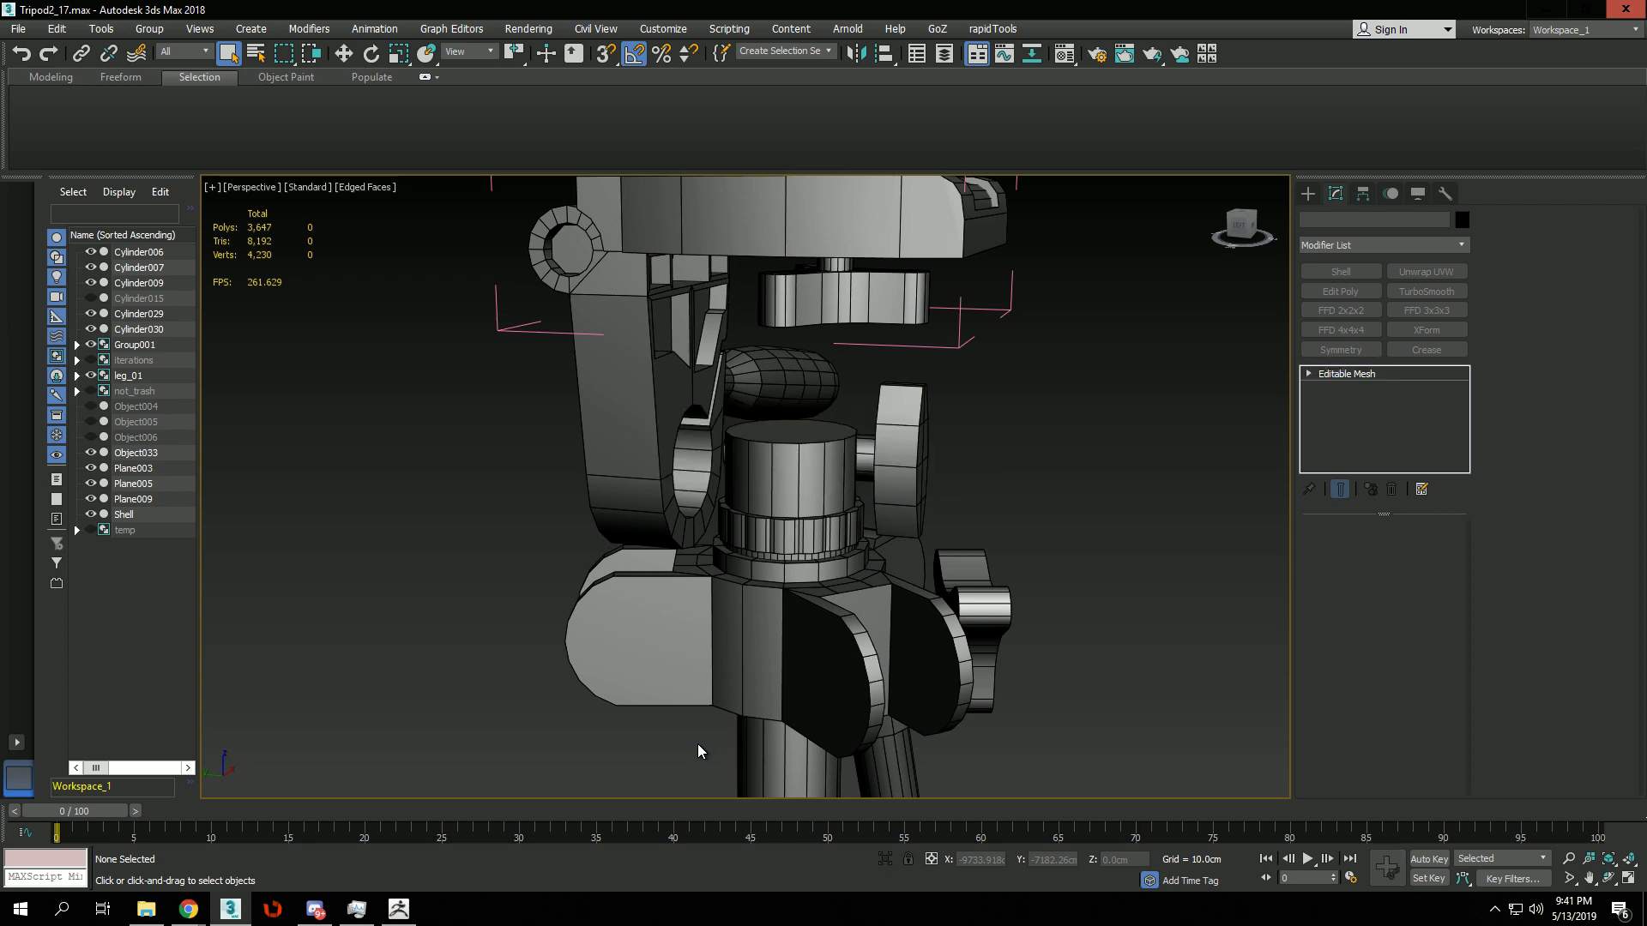
Isolate the imported test_decimated mesh, assign it the glossy 01 - Default material and turn off its edged-faces display.
scroll(766, 472, "up", 4)
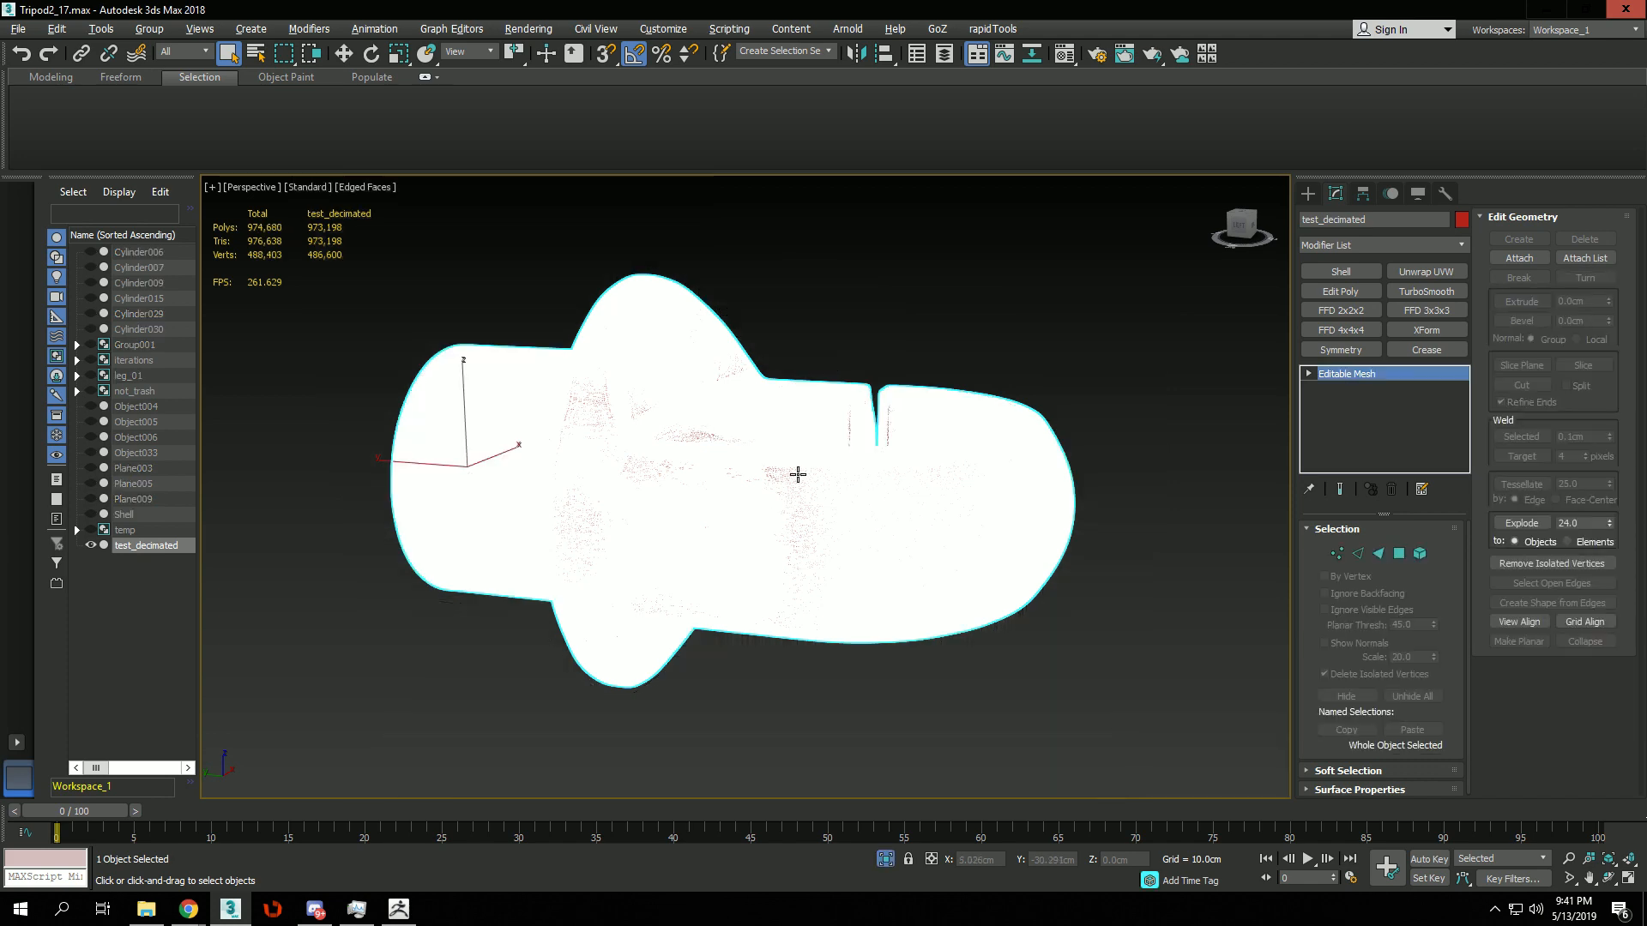
key("alt+q")
key("m")
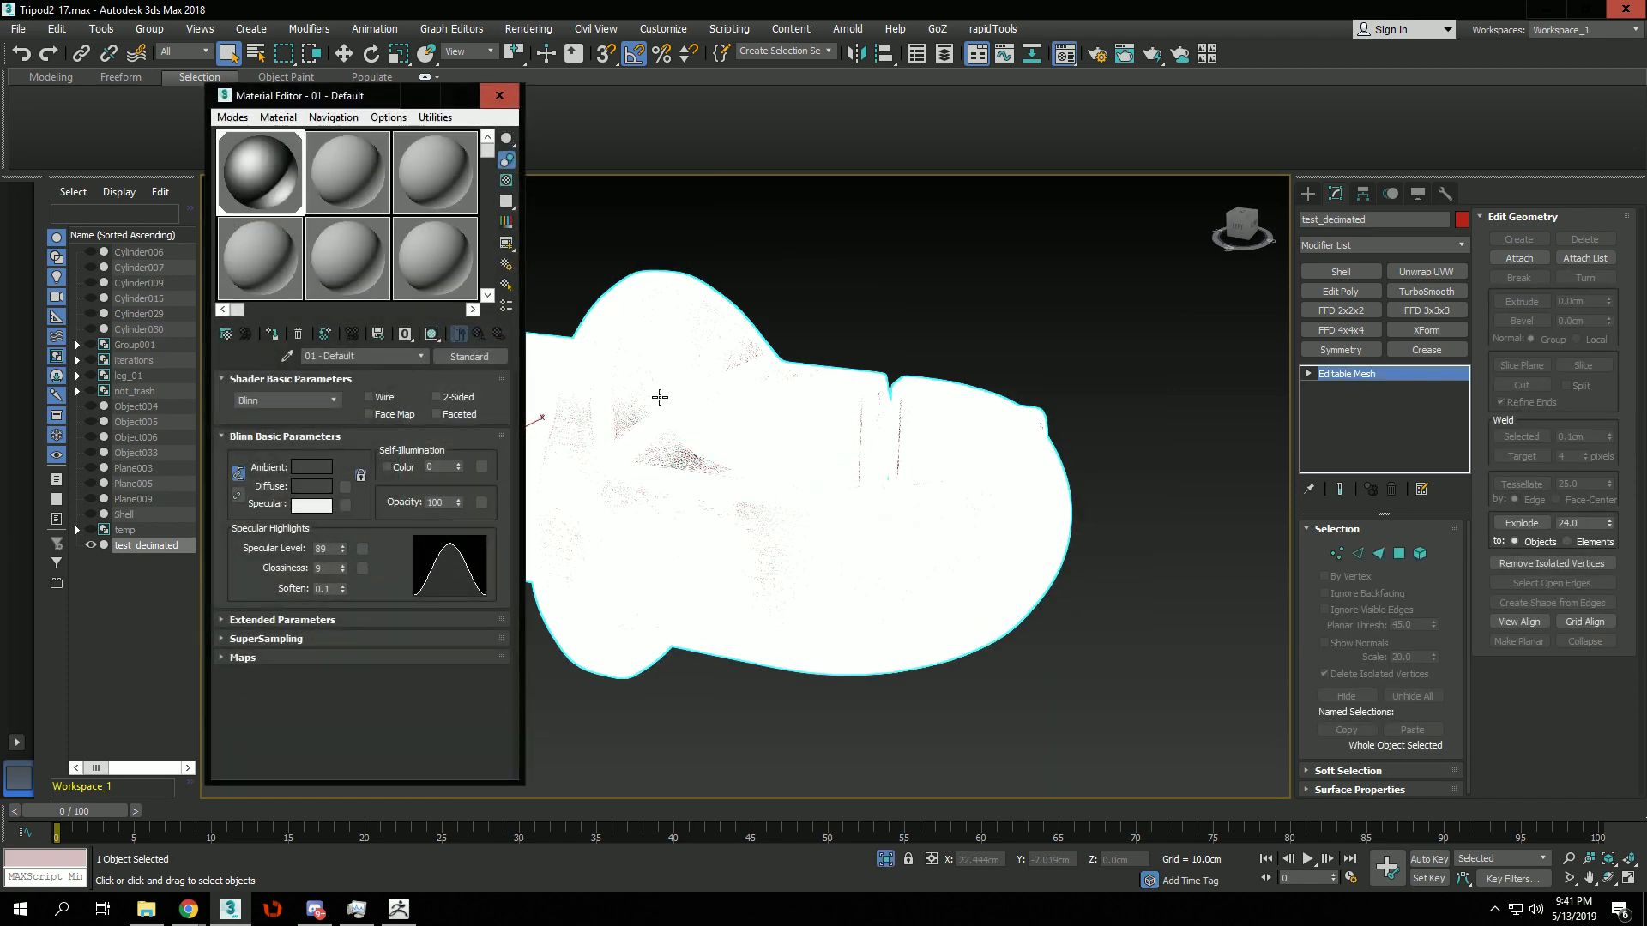
scroll(678, 403, "down", 10)
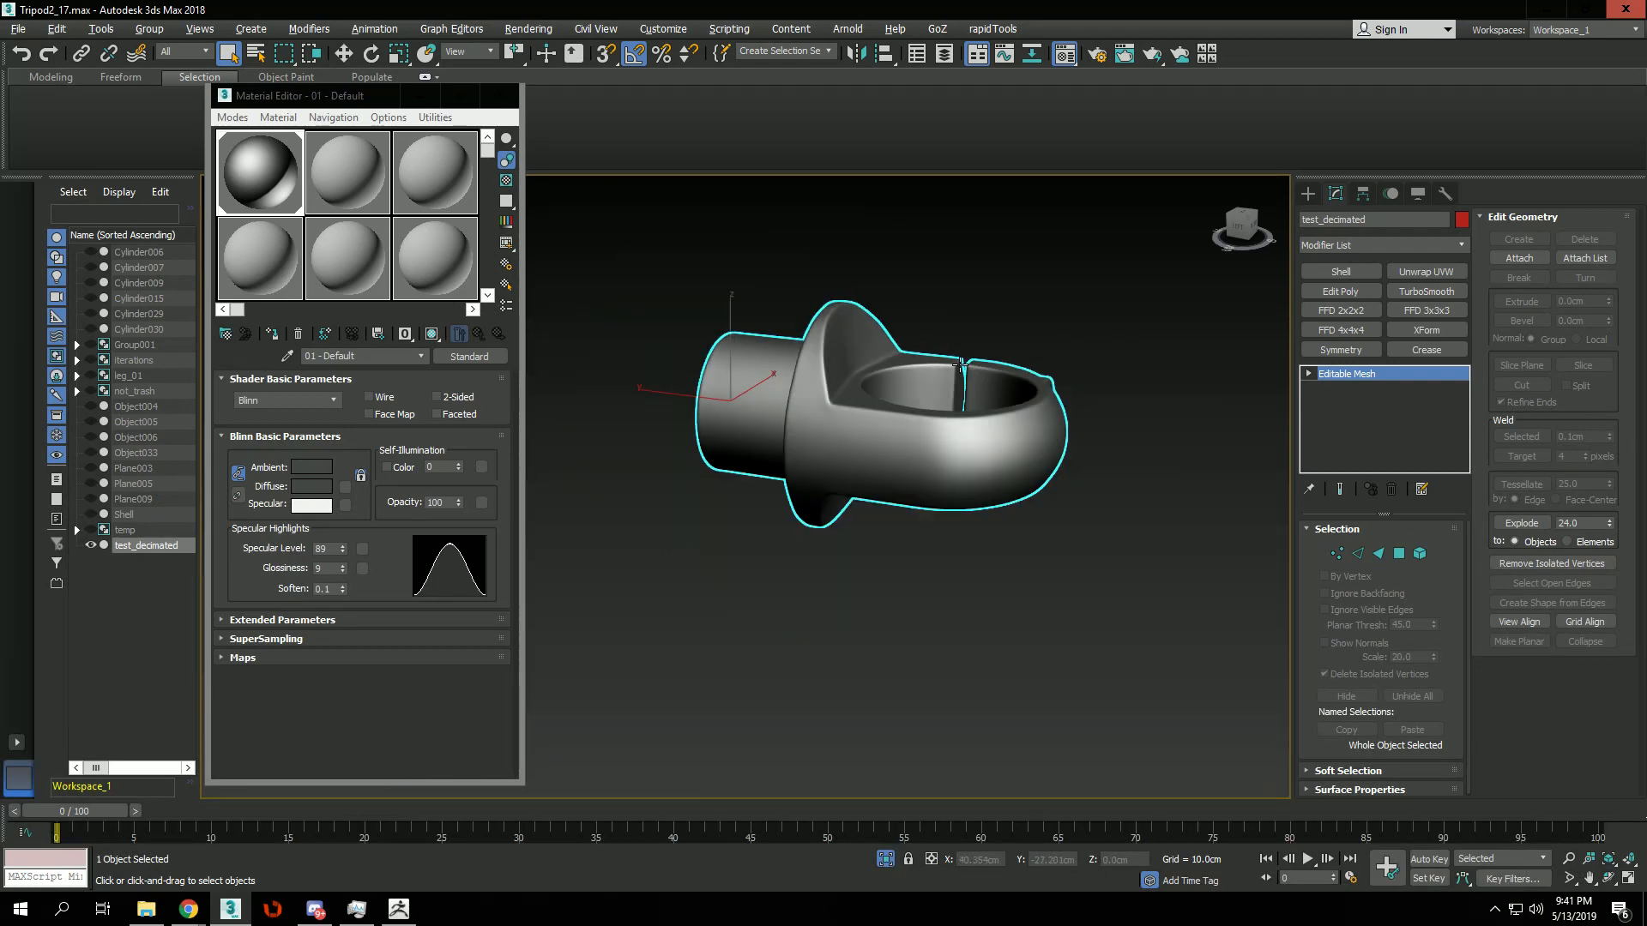
Set the object color of the test_decimated mesh to black.
scroll(942, 382, "up", 5)
middle_click_drag(961, 367, 952, 425, "alt")
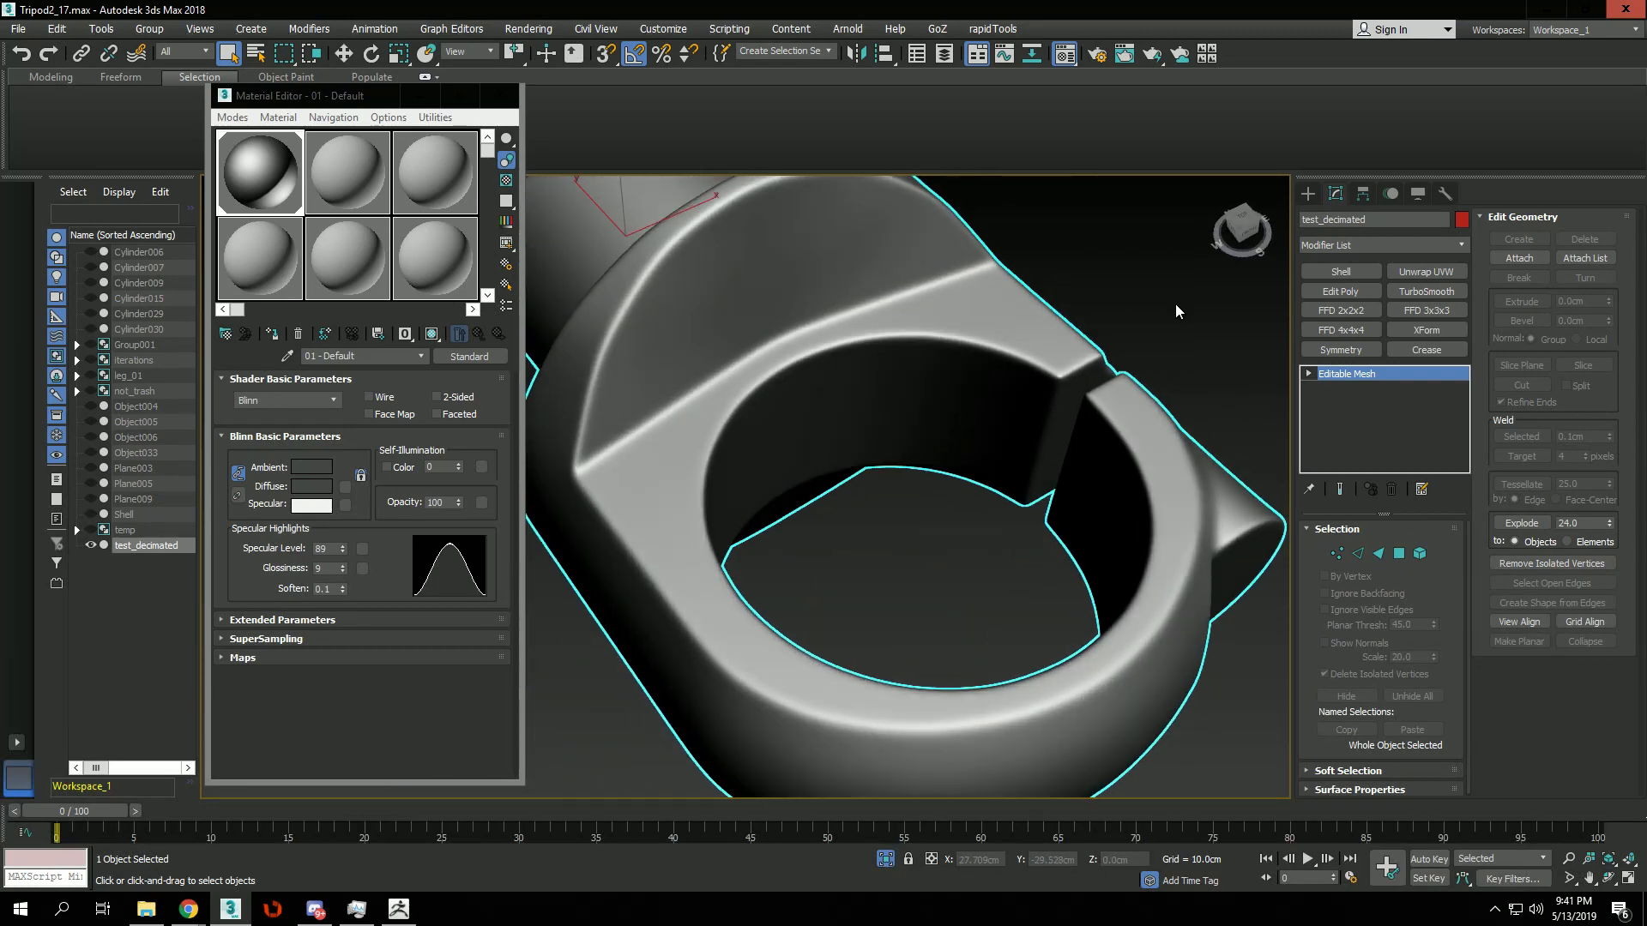
left_click(1462, 220)
left_click(953, 491)
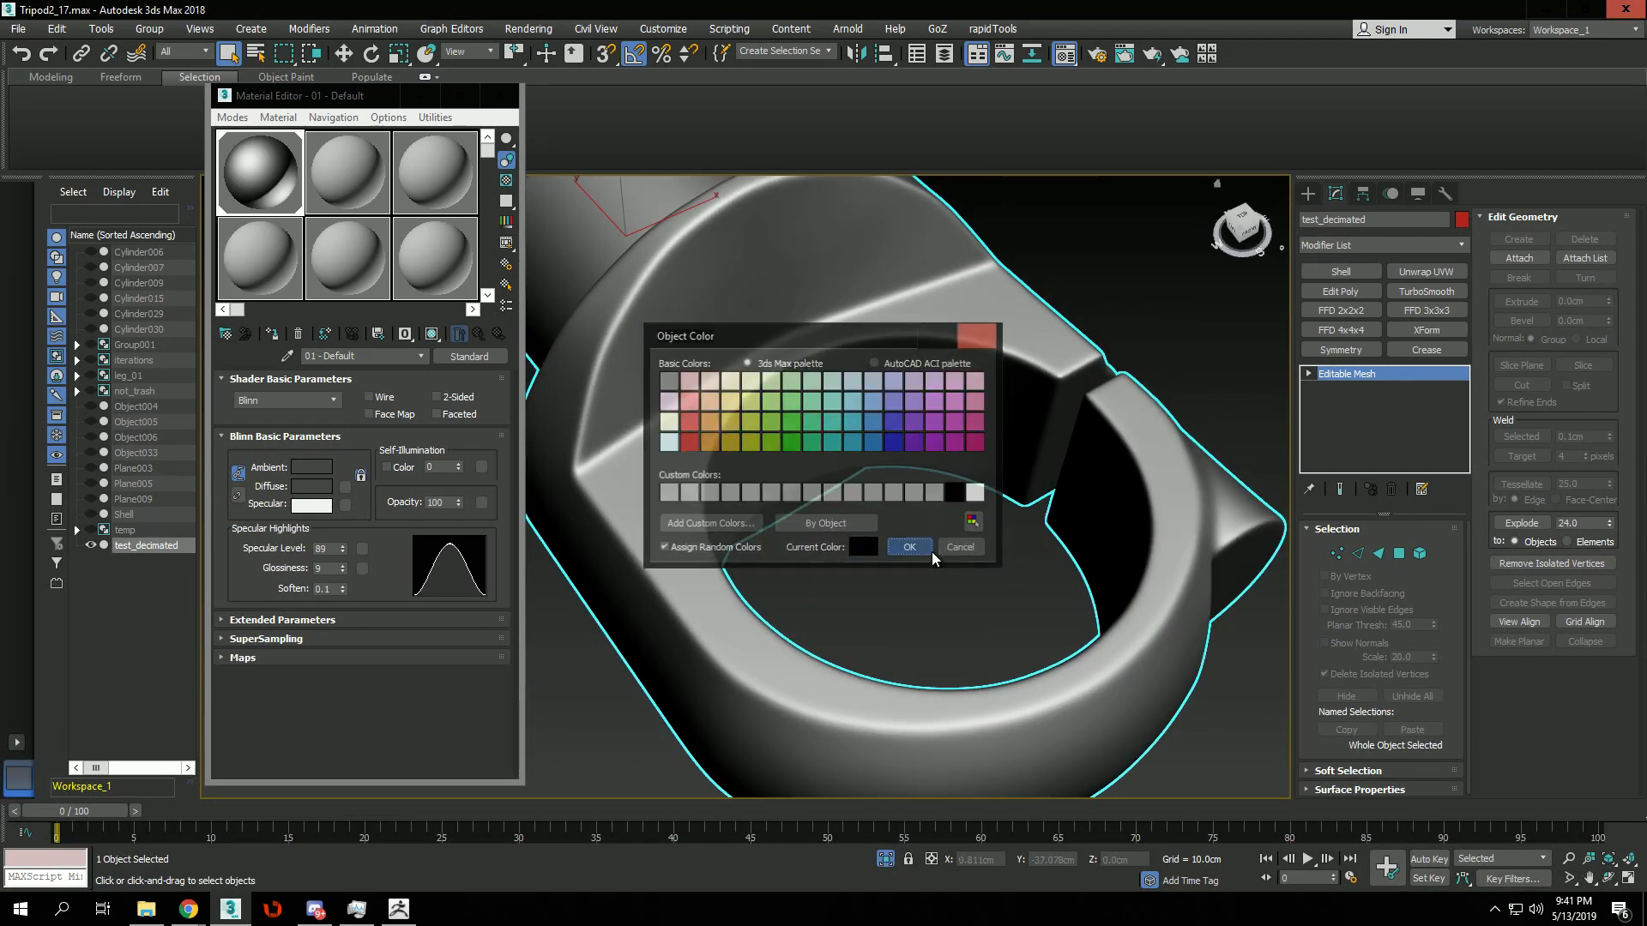
Examine the decimated clamp's shading, rounded edges and split ring from several angles, with the material editor closed and the clamp deselected.
scroll(923, 454, "down", 4)
middle_click_drag(812, 426, 958, 451, "alt")
mouse_move(958, 451)
middle_mouse_down("alt")
mouse_move(871, 434)
mouse_move(904, 460)
mouse_move(970, 455)
mouse_move(827, 398)
mouse_move(952, 443)
mouse_move(767, 423)
mouse_move(997, 427)
mouse_move(1030, 452)
mouse_move(995, 411)
mouse_move(1052, 445)
mouse_move(1019, 457)
mouse_move(1055, 462)
mouse_move(974, 441)
mouse_move(995, 434)
middle_mouse_up("alt")
scroll(995, 412, "up", 3)
scroll(1019, 456, "down", 3)
mouse_move(798, 444)
middle_mouse_down("alt")
mouse_move(879, 373)
mouse_move(904, 379)
mouse_move(893, 445)
mouse_move(917, 442)
mouse_move(823, 334)
mouse_move(807, 369)
mouse_move(599, 386)
mouse_move(846, 401)
mouse_move(746, 423)
middle_mouse_up("alt")
scroll(809, 324, "up", 5)
left_click(500, 96)
scroll(628, 388, "down", 3)
middle_click_drag(861, 415, 827, 344, "alt")
left_click(908, 288)
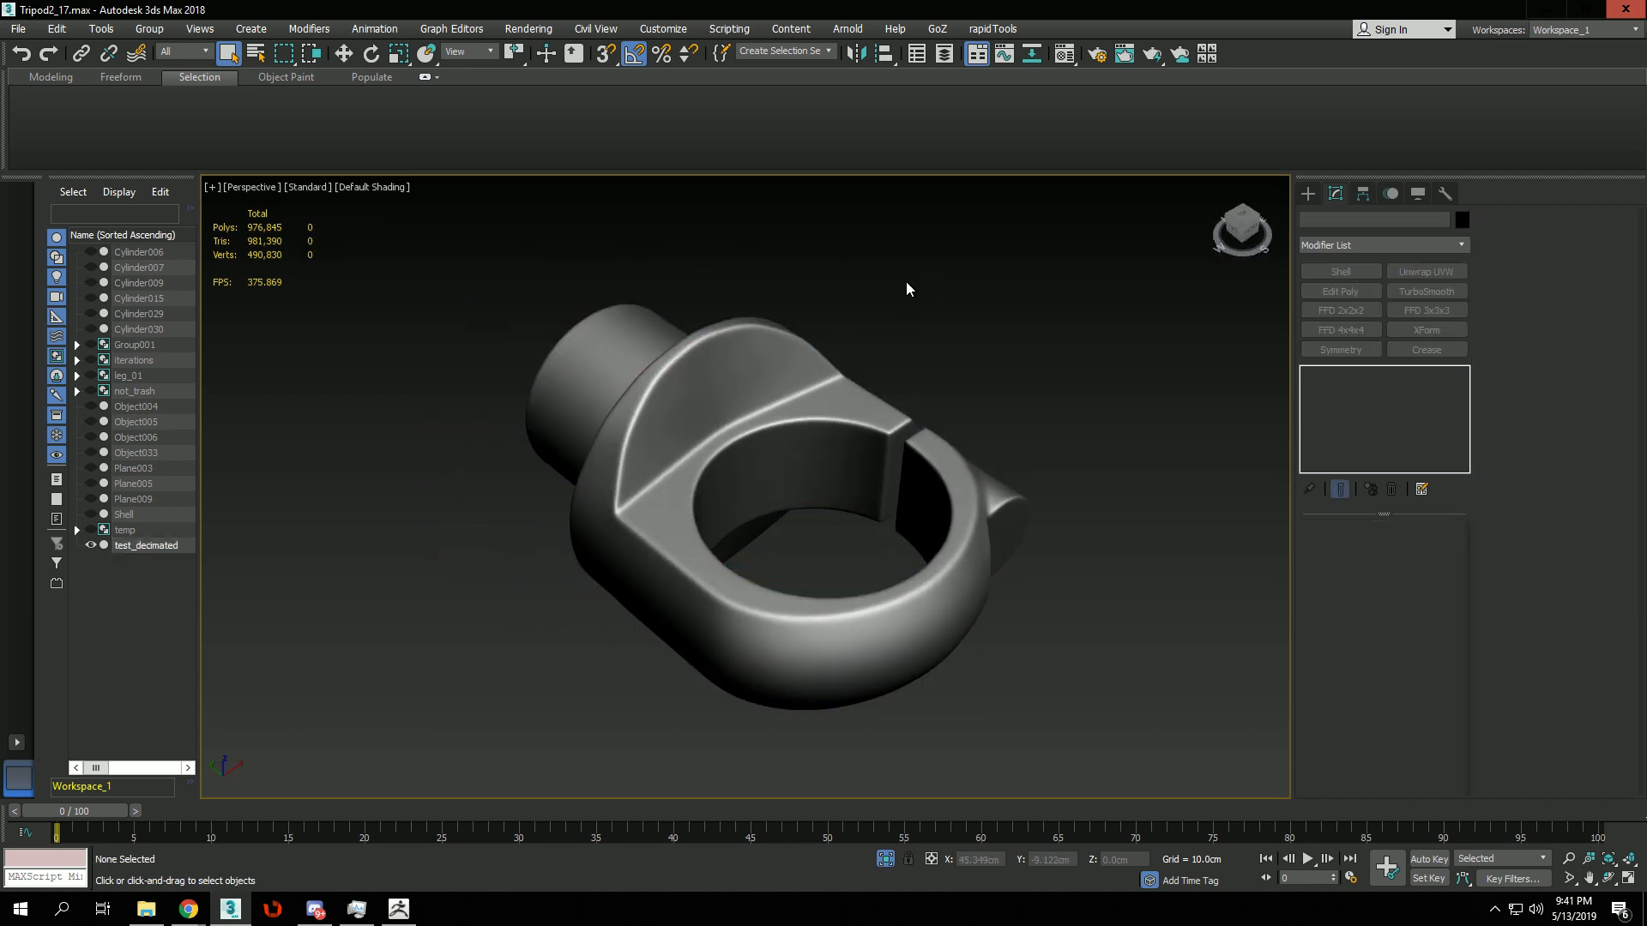
left_click(674, 356)
left_click(930, 301)
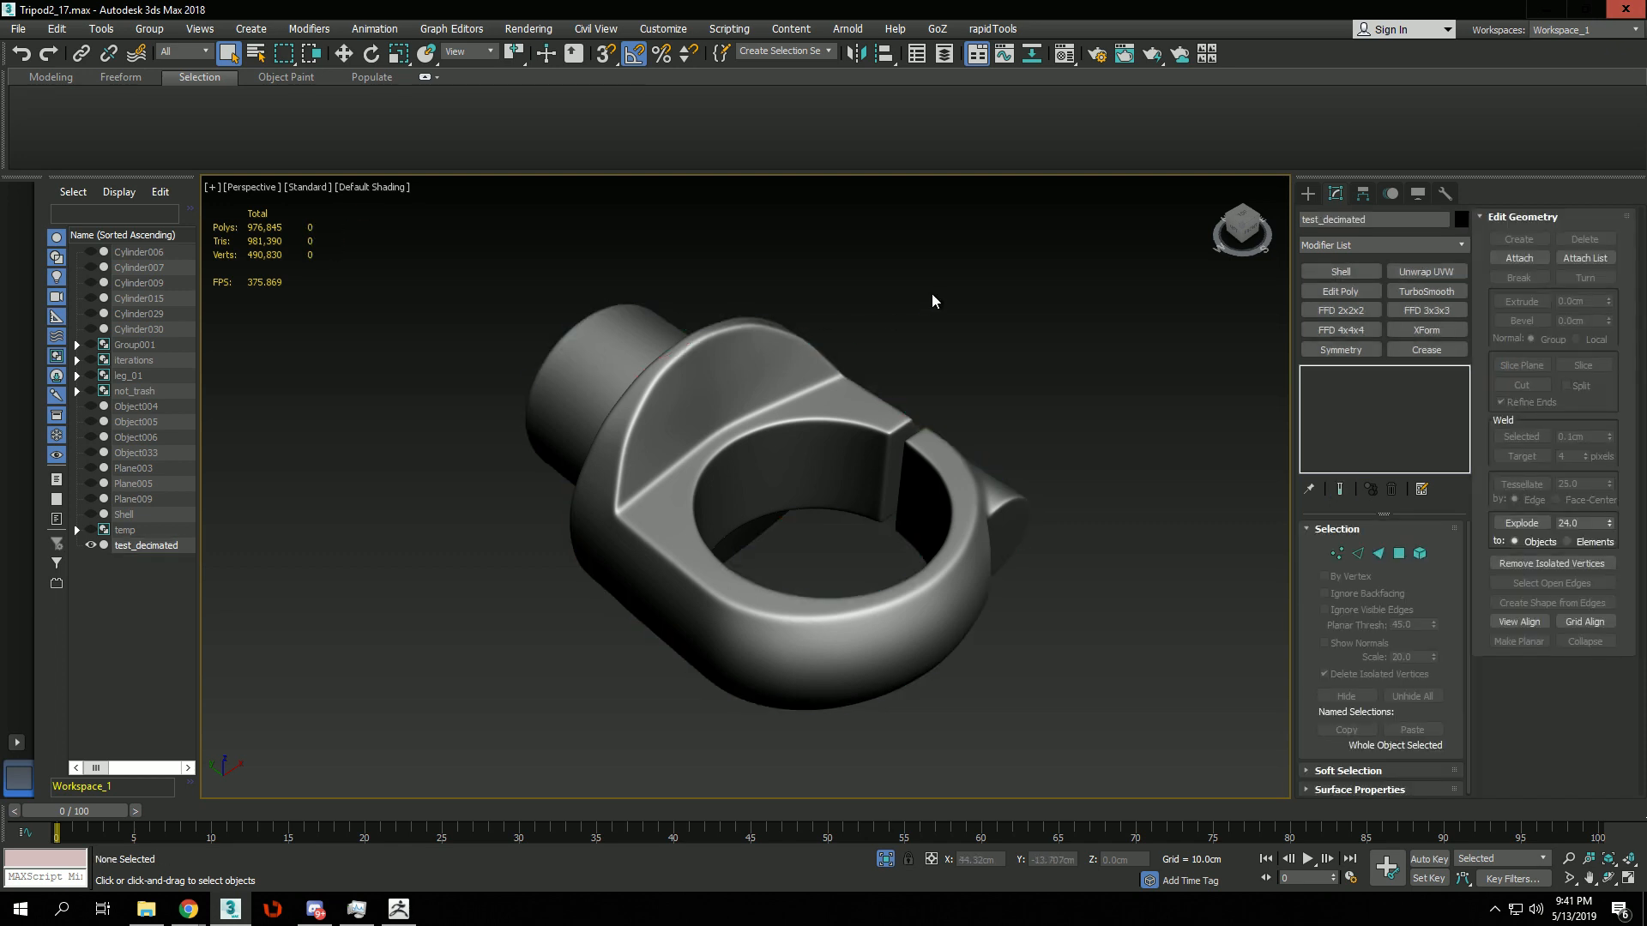
key("alt+z")
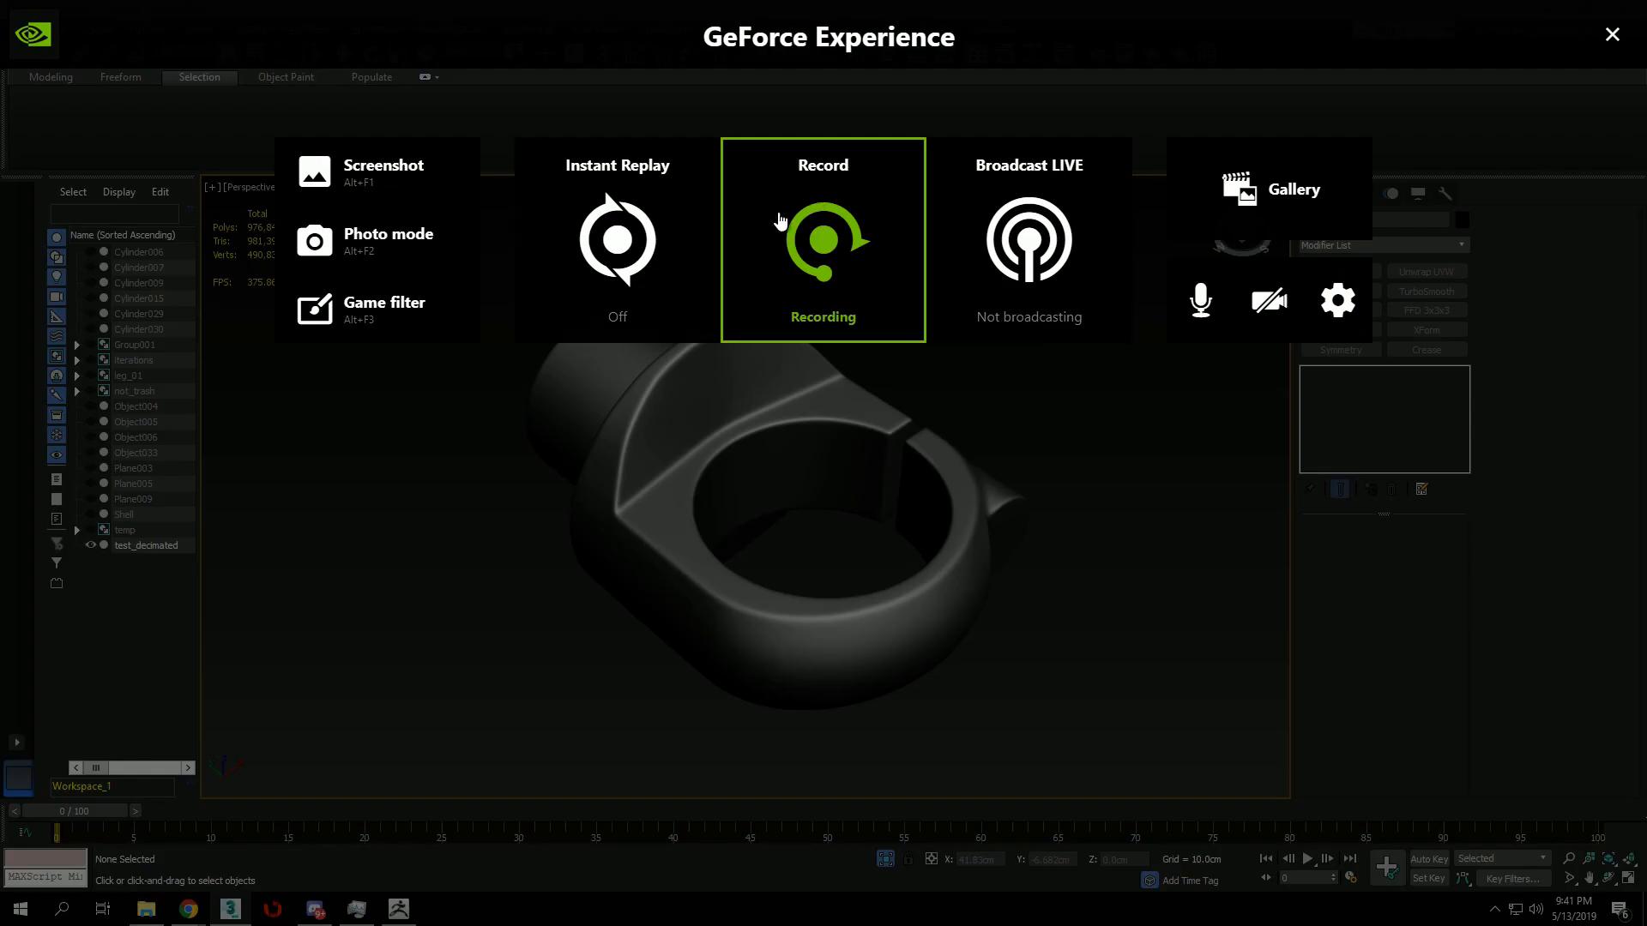